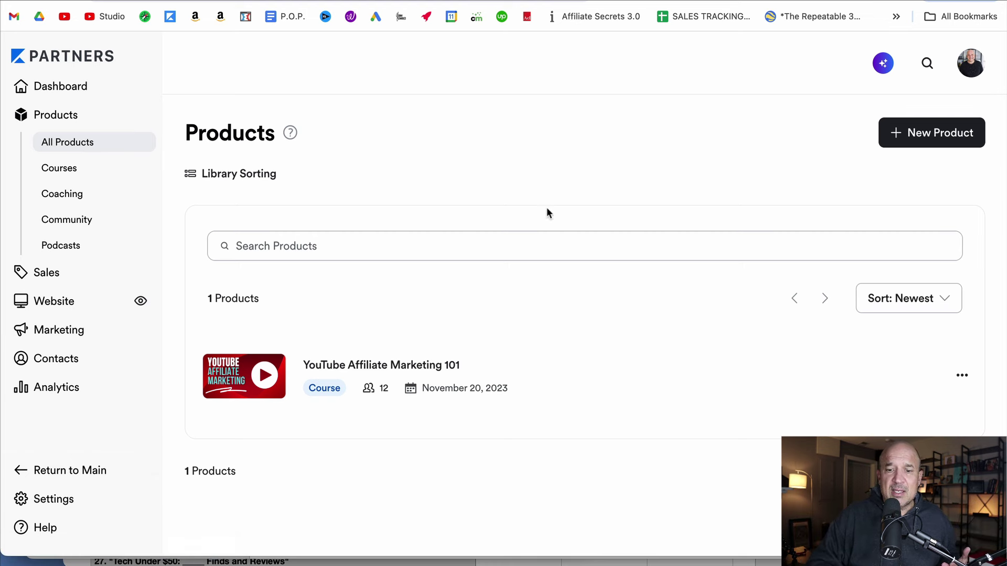
Start a new product and preview the Podcast, Community and Coaching product types.
{"action": "scroll", "coordinate": [636, 314], "scroll_direction": "down", "scroll_amount": 1}
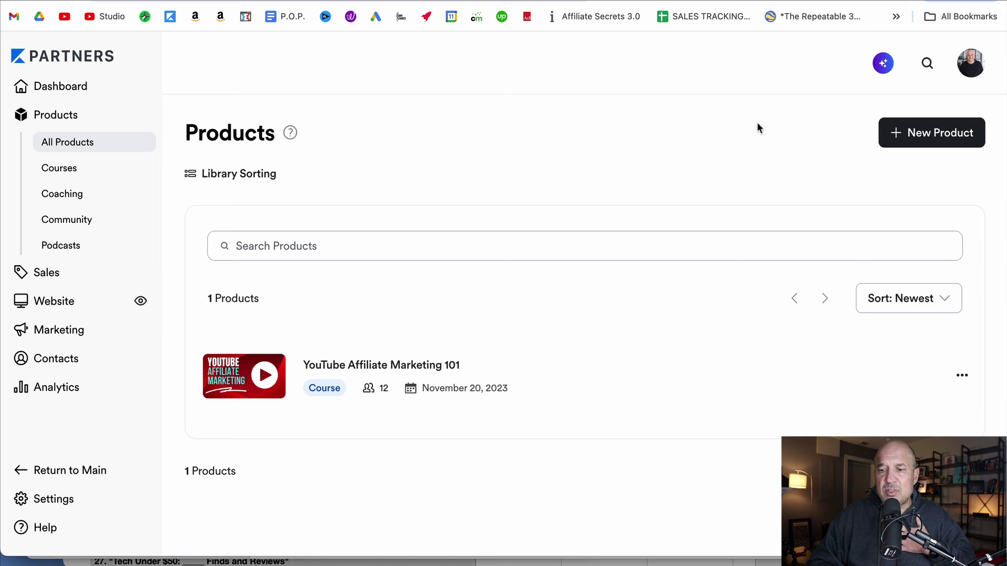
{"action": "left_click", "coordinate": [909, 133]}
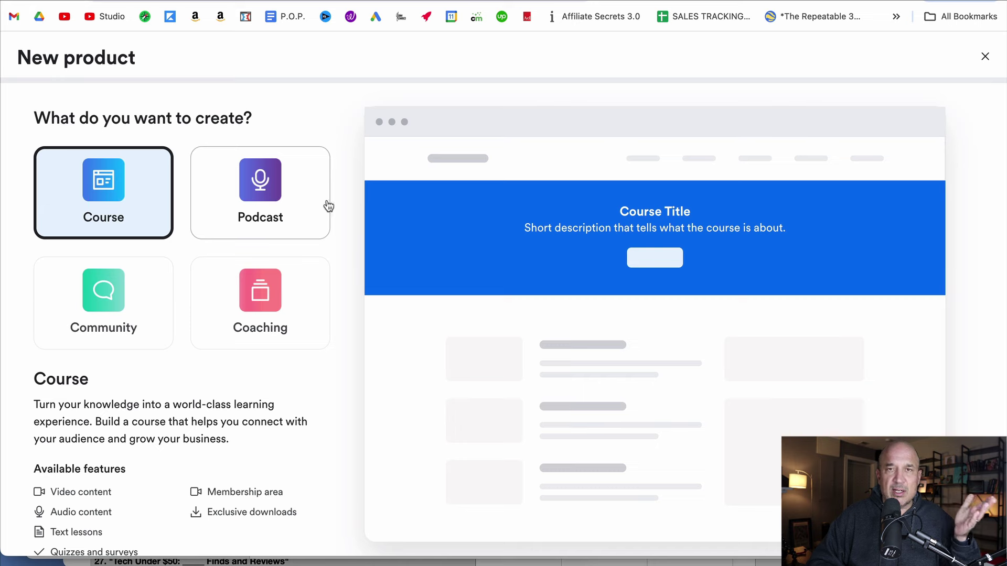
{"action": "left_click", "coordinate": [274, 203]}
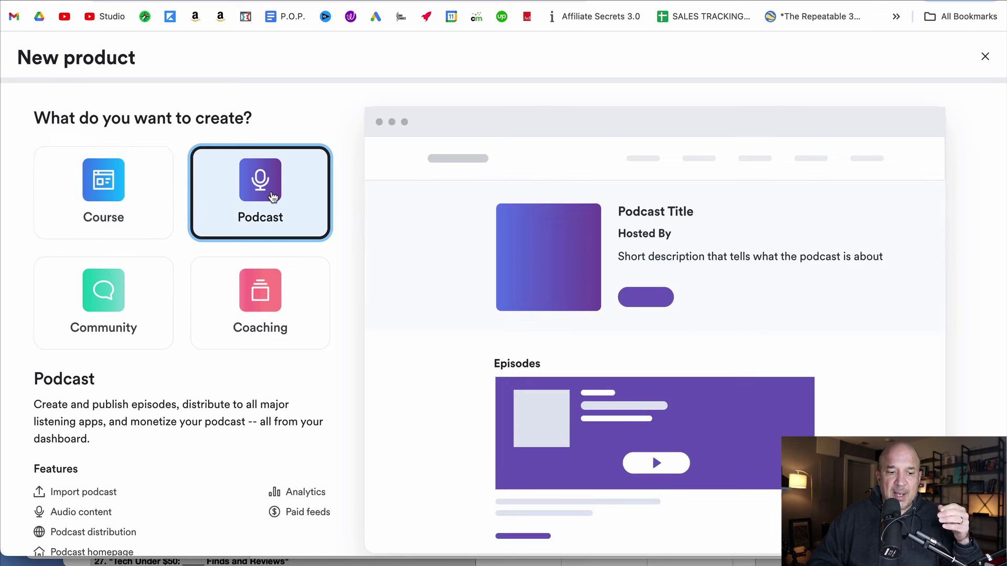
{"action": "left_click", "coordinate": [116, 302]}
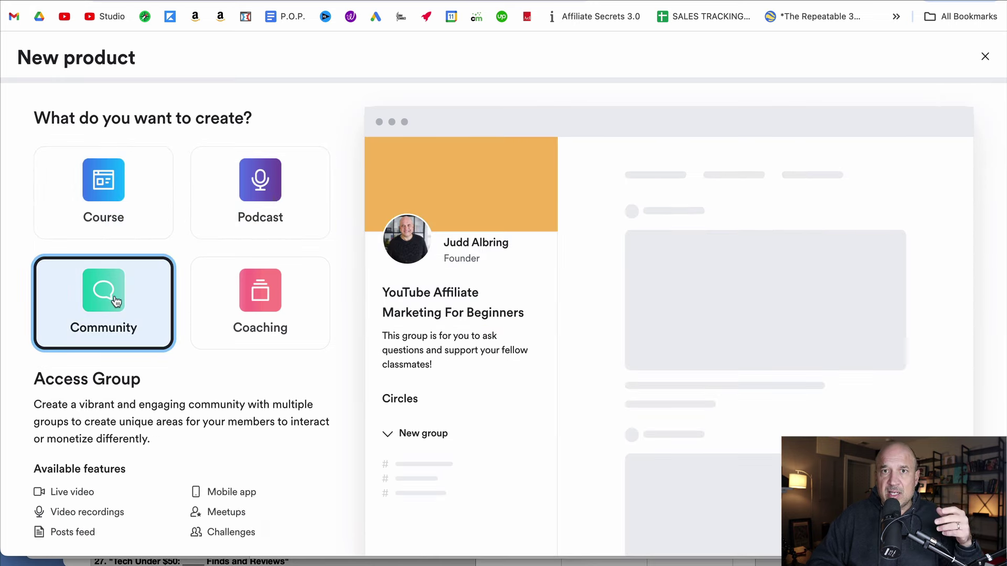
{"action": "left_click", "coordinate": [266, 315]}
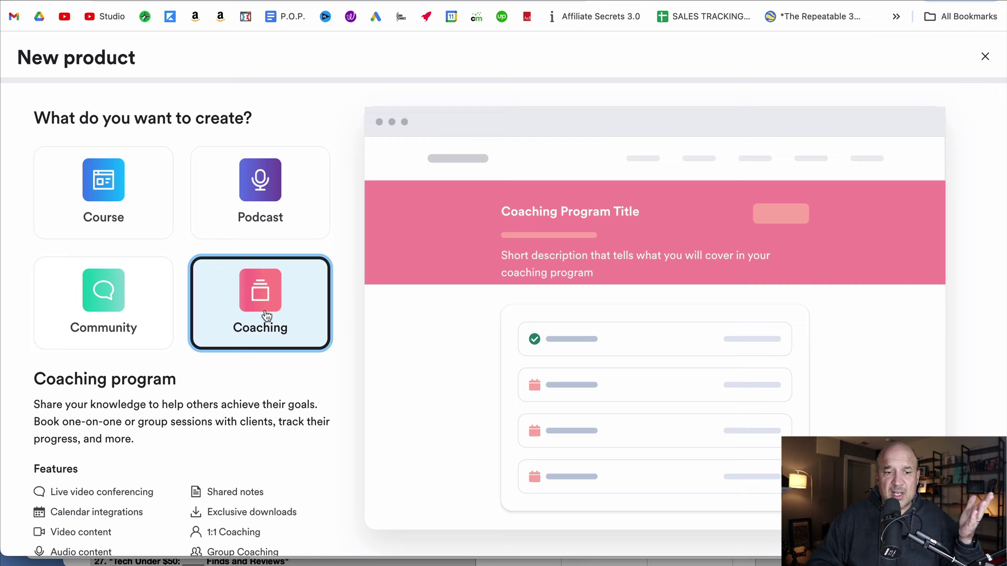
Choose Course as the new product's type.
{"action": "left_click", "coordinate": [107, 170]}
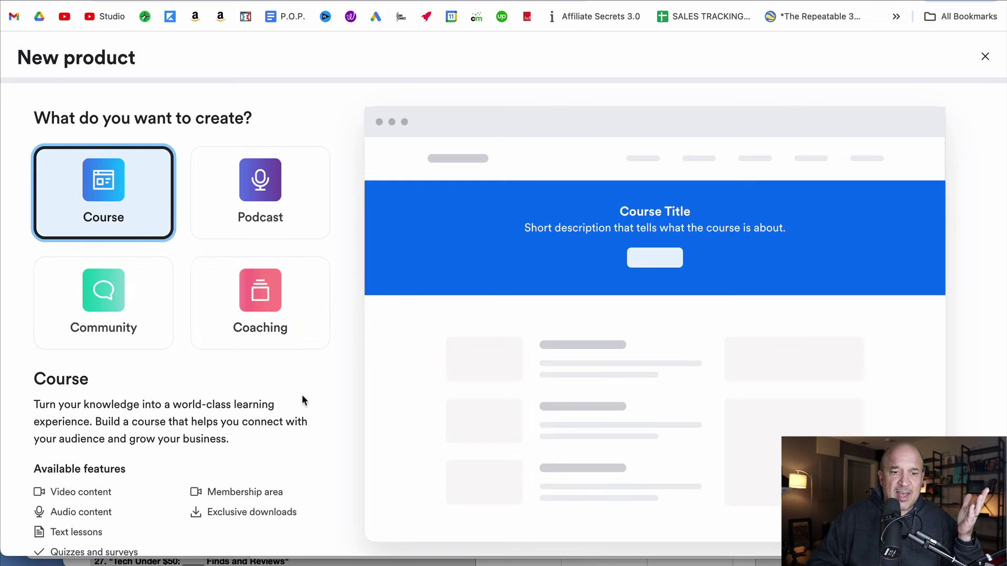
{"action": "scroll", "coordinate": [302, 400], "scroll_direction": "down", "scroll_amount": 2}
{"action": "scroll", "coordinate": [302, 395], "scroll_direction": "down", "scroll_amount": 1}
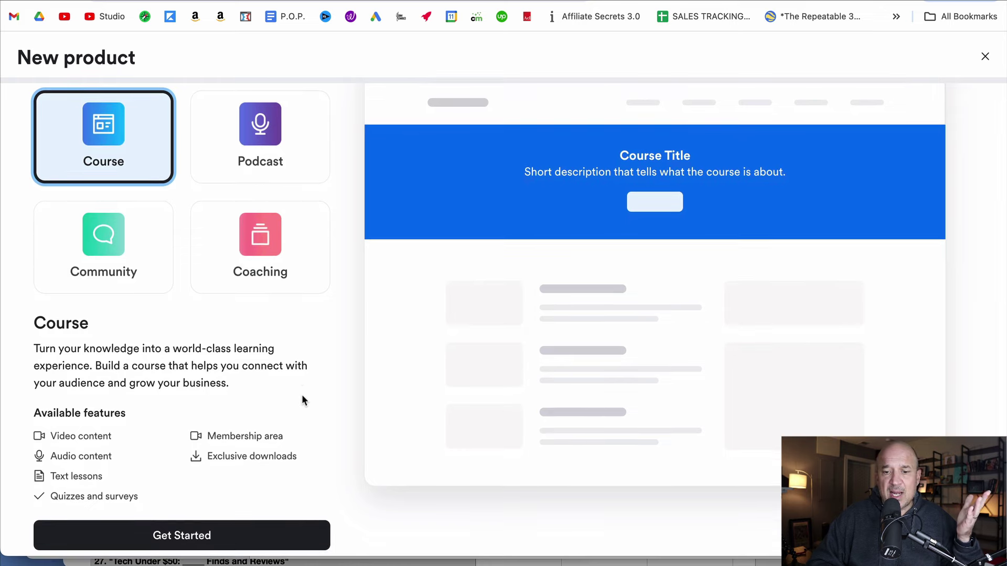
{"action": "scroll", "coordinate": [302, 400], "scroll_direction": "down", "scroll_amount": 1}
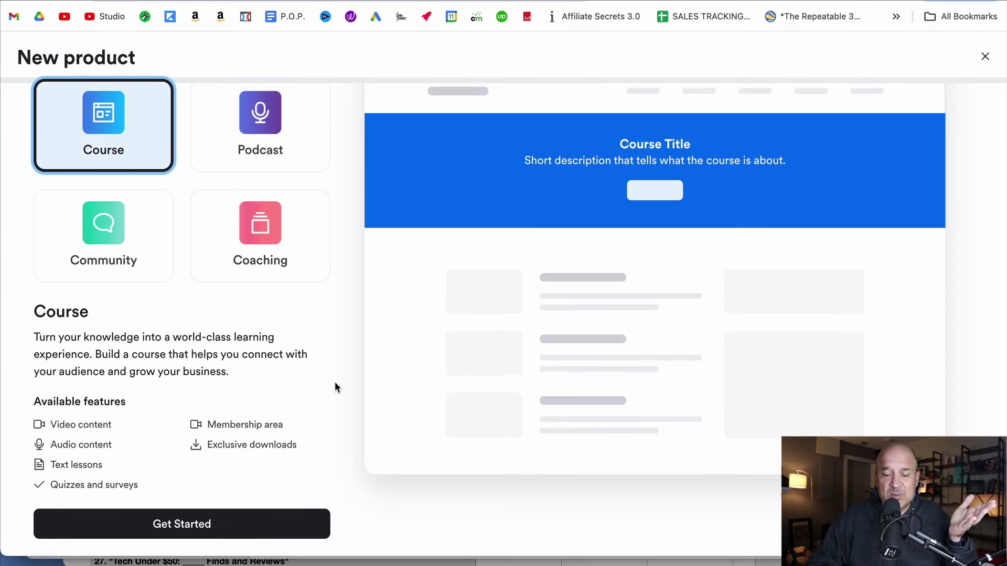
Title the course 'Weight Loss For Beginners', fixing the 'Fo' typo.
{"action": "left_click", "coordinate": [209, 524]}
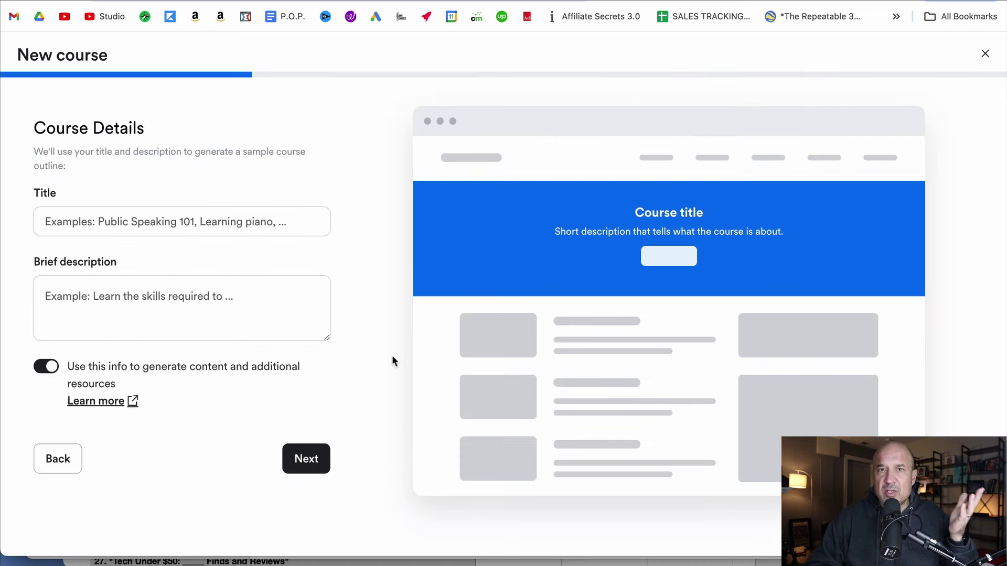
{"action": "left_click", "coordinate": [165, 224]}
{"action": "type", "text": "We"}
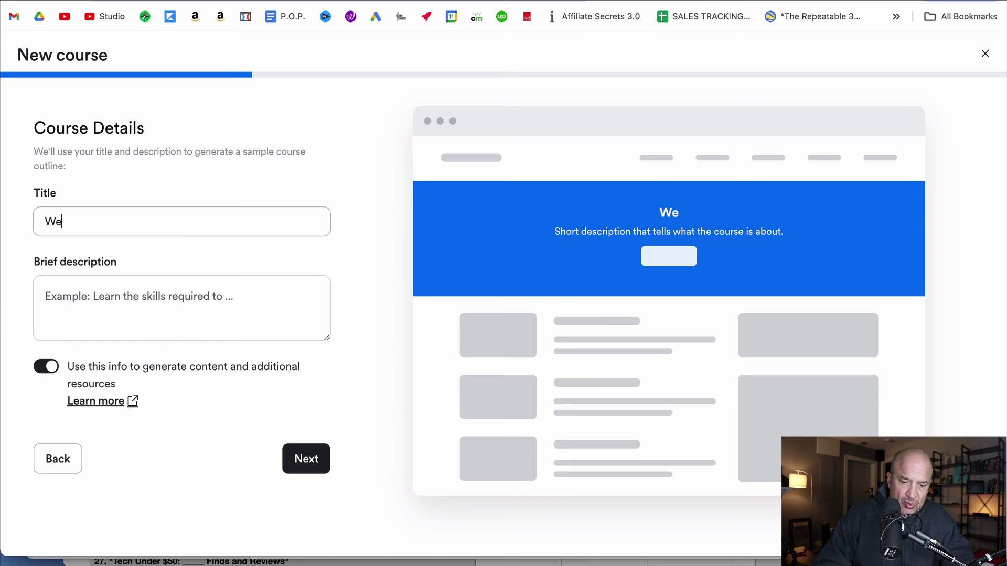
{"action": "type", "text": "ight Loss Fo Beginners"}
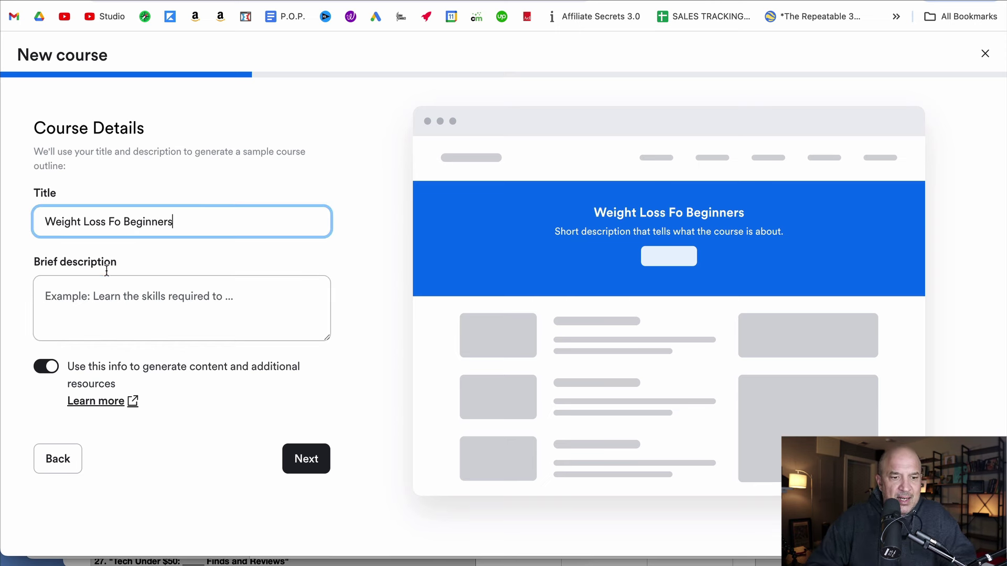
{"action": "left_click", "coordinate": [120, 224]}
{"action": "left_click", "coordinate": [120, 224]}
{"action": "type", "text": "r"}
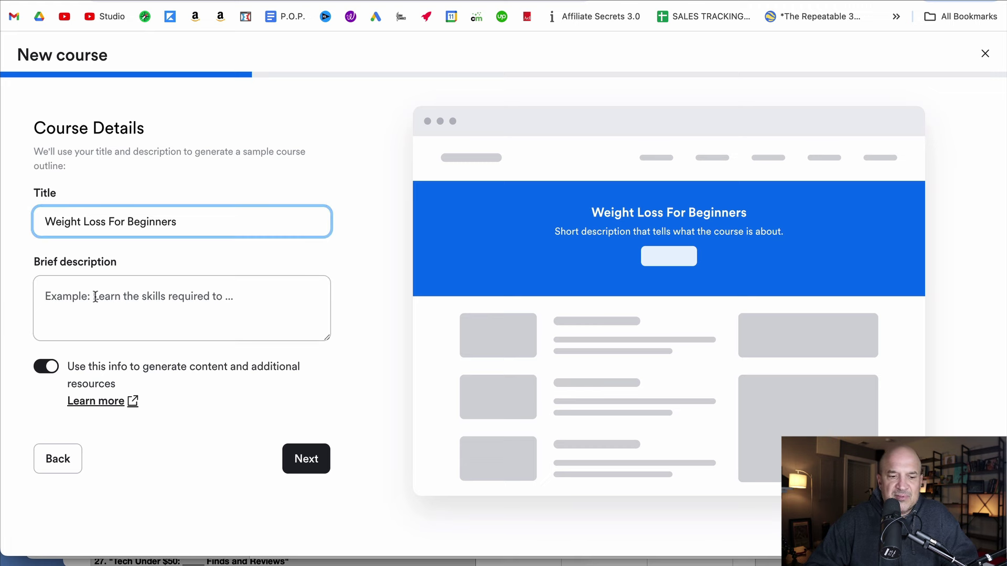
Describe it as 'Weight loss tips and tricks for beginners' with content generation left on.
{"action": "left_click", "coordinate": [96, 297]}
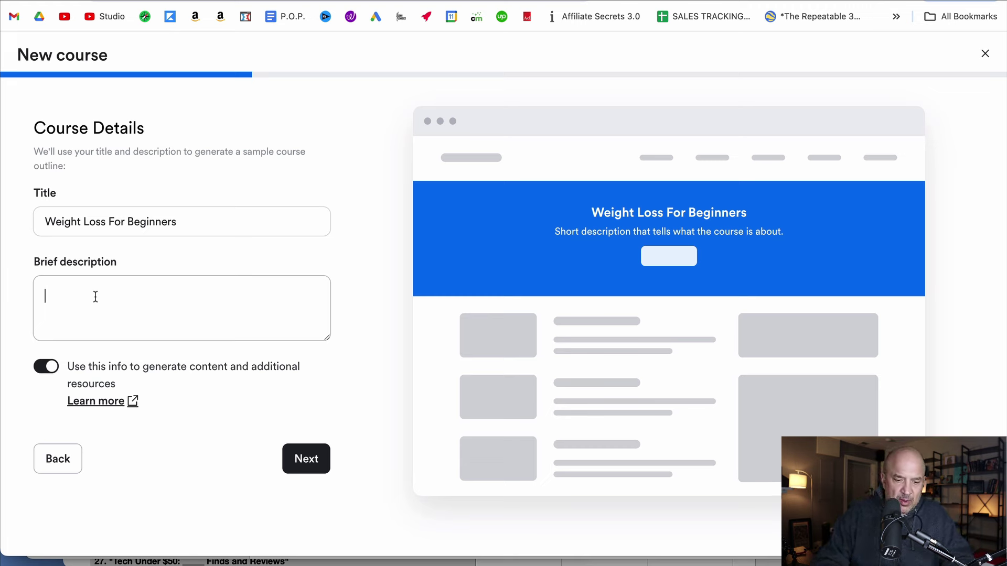
{"action": "type", "text": "Weight loss tips and tricks for beginners"}
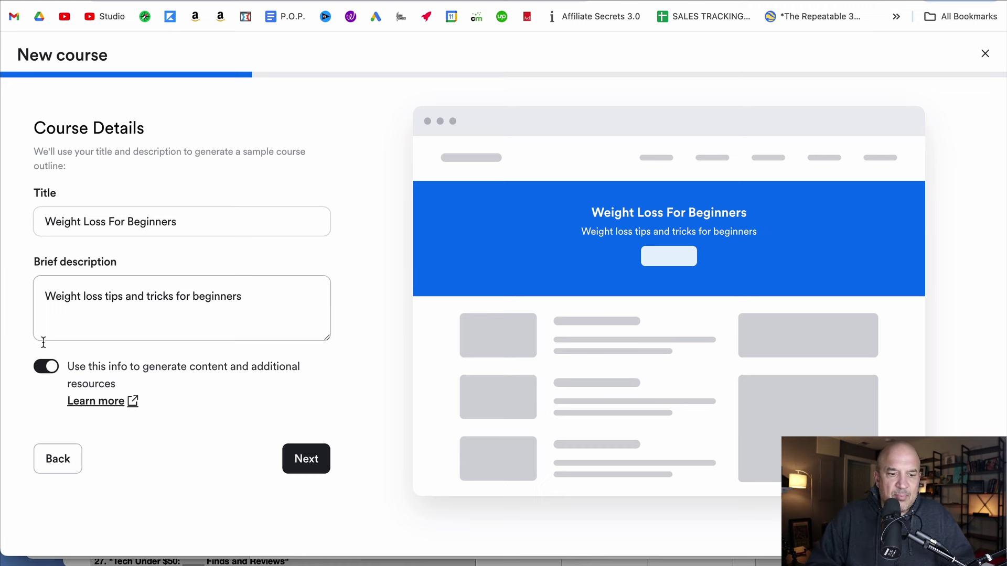
{"action": "left_click", "coordinate": [42, 340]}
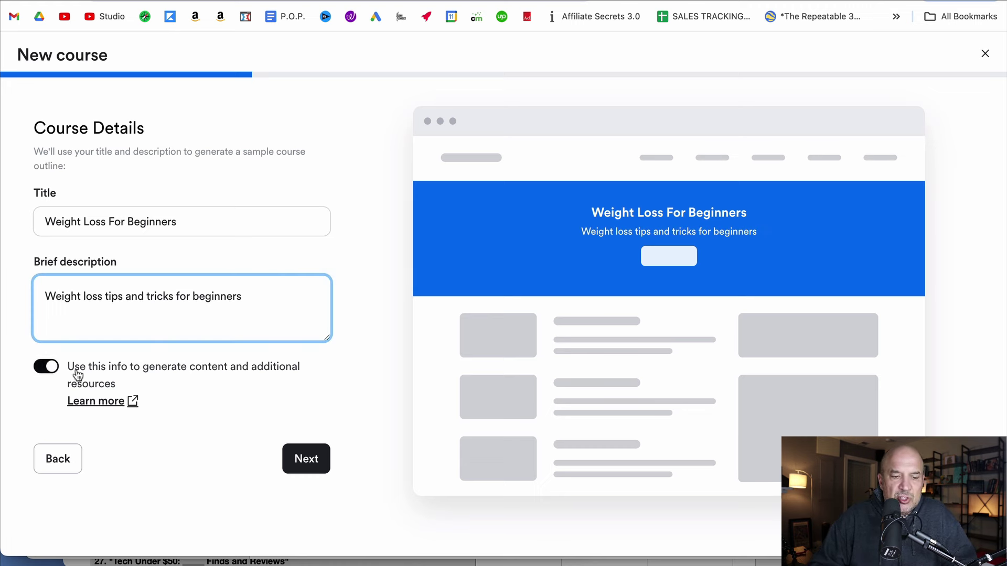
{"action": "left_click", "coordinate": [56, 368]}
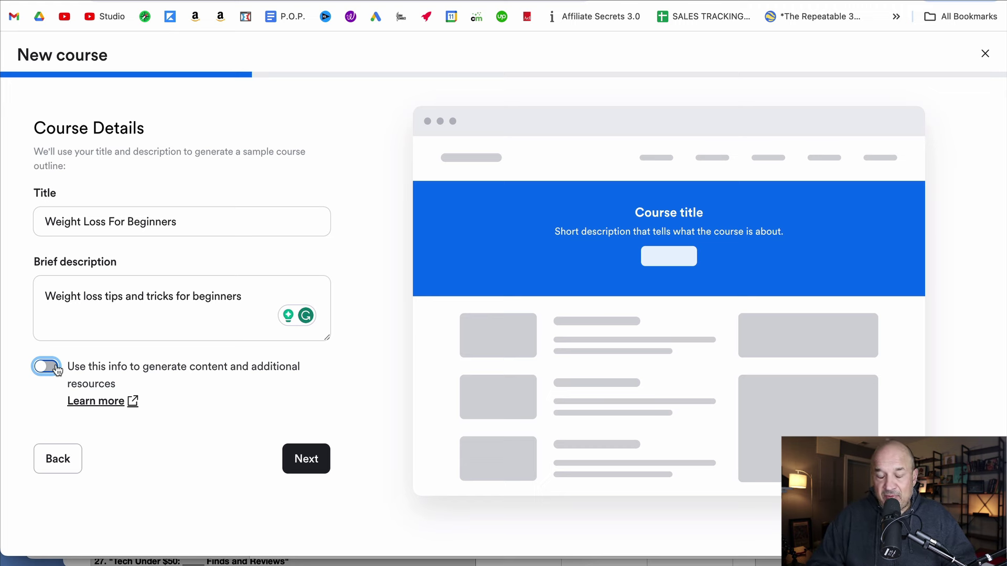
{"action": "left_click", "coordinate": [55, 369]}
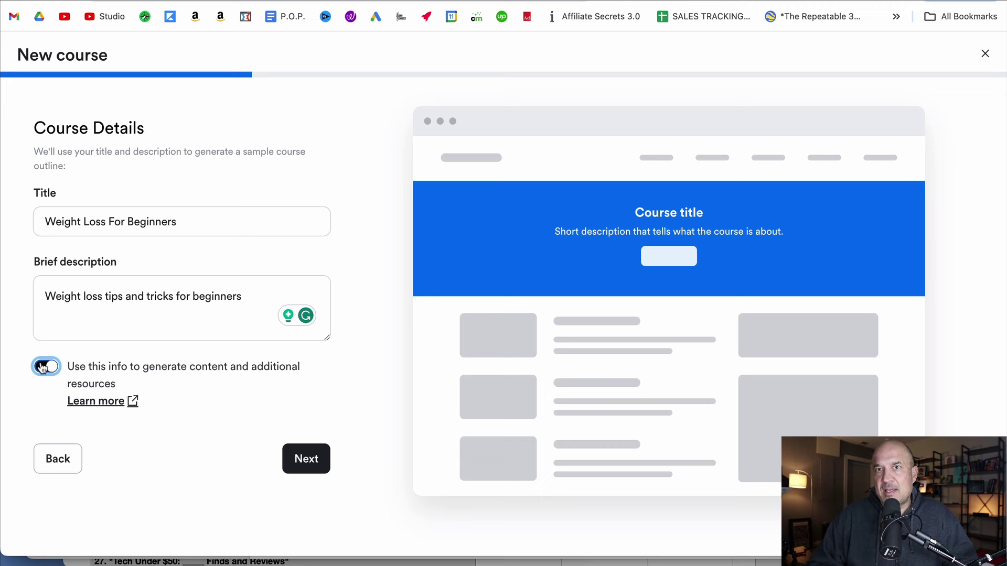
{"action": "left_click", "coordinate": [54, 368]}
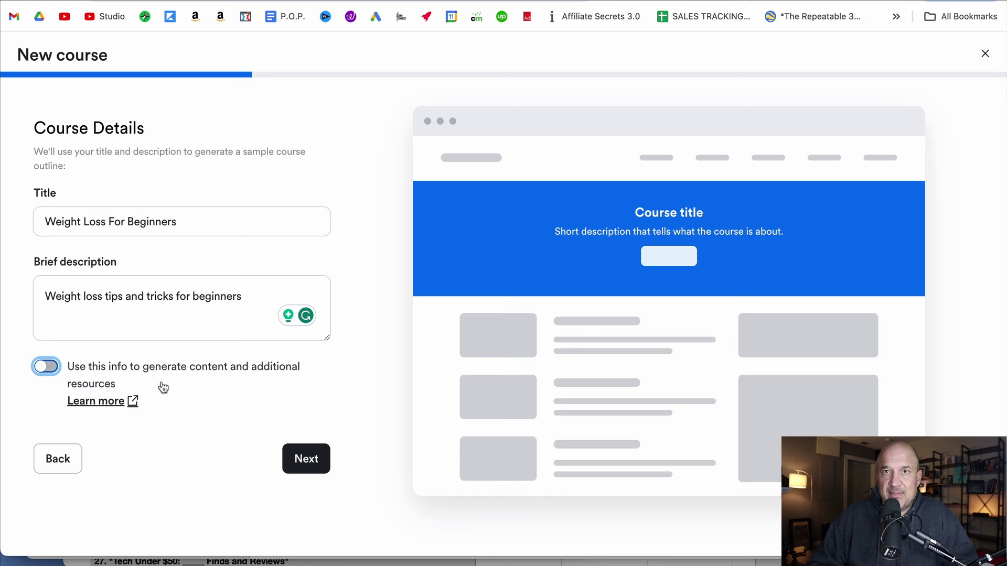
{"action": "left_click", "coordinate": [45, 368]}
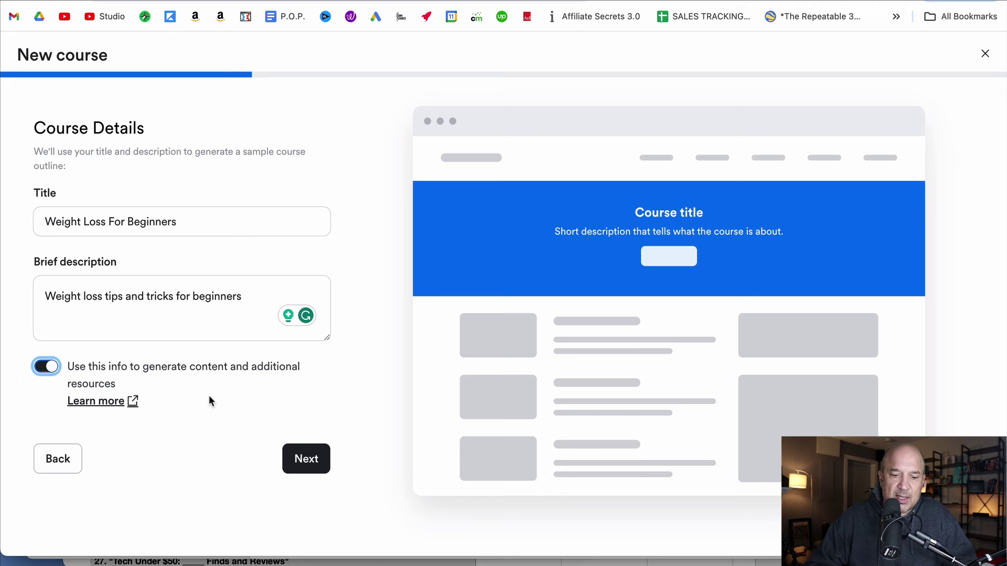
Set the course primary colour to light green, after trying blue and purple.
{"action": "left_click", "coordinate": [303, 455]}
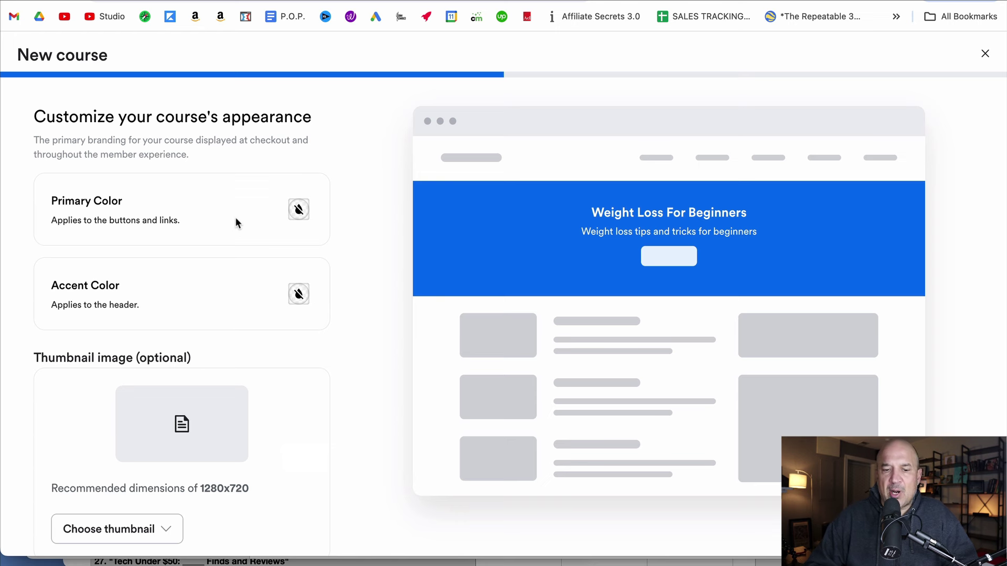
{"action": "left_click", "coordinate": [299, 209]}
{"action": "left_click", "coordinate": [365, 243]}
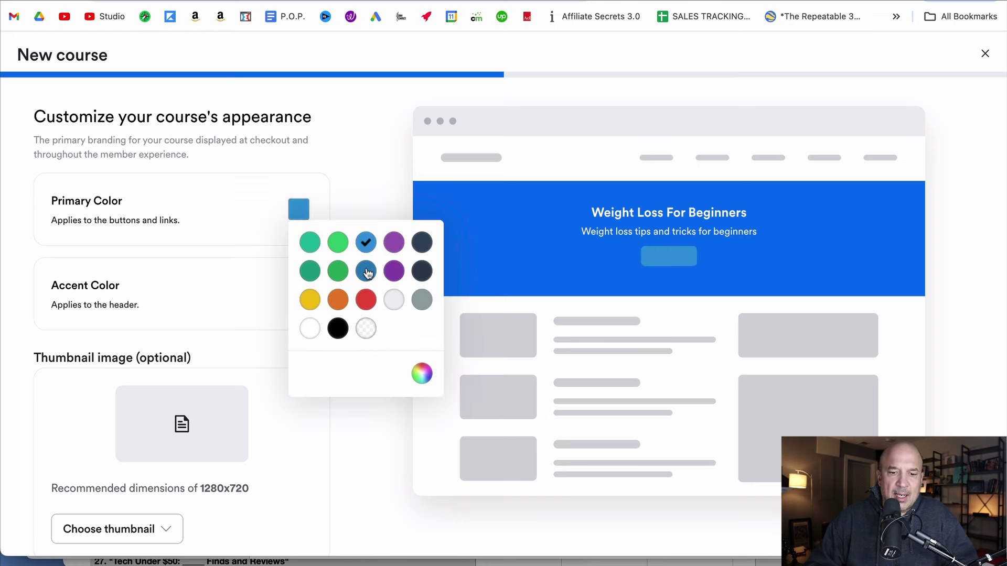
{"action": "left_click", "coordinate": [393, 271]}
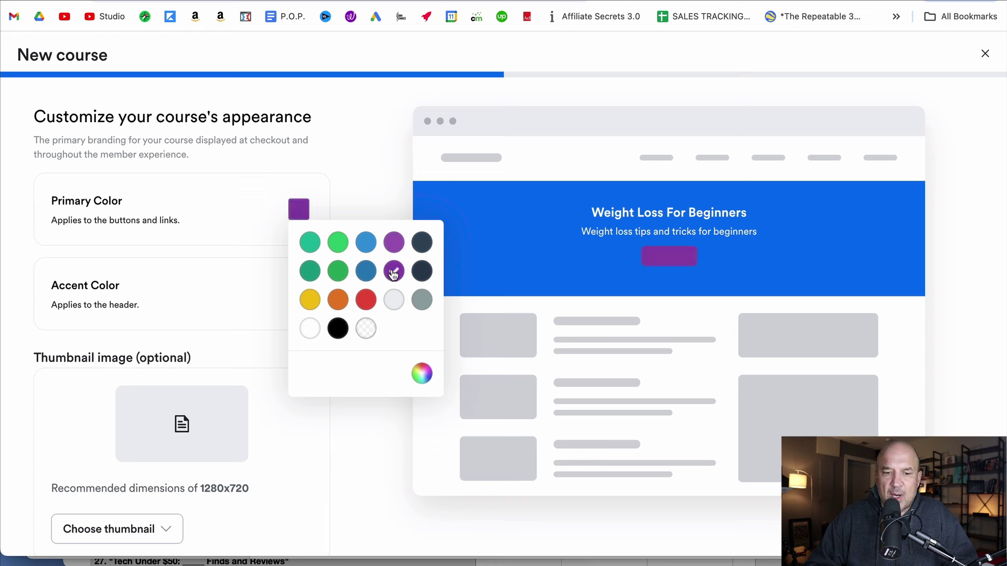
{"action": "left_click", "coordinate": [341, 244]}
{"action": "left_click", "coordinate": [346, 202]}
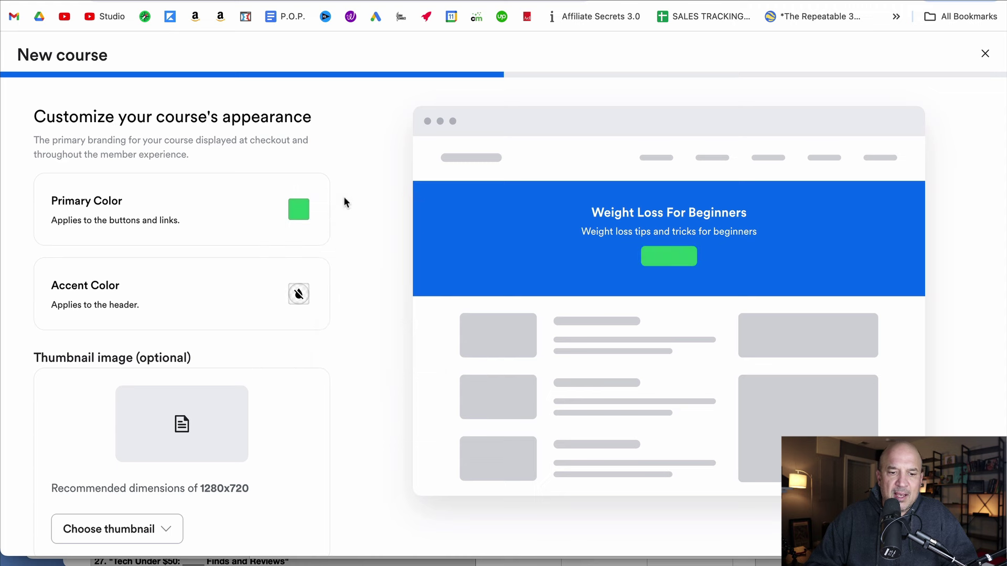
Set the header accent colour to cyan using the custom colour picker.
{"action": "left_click", "coordinate": [297, 295]}
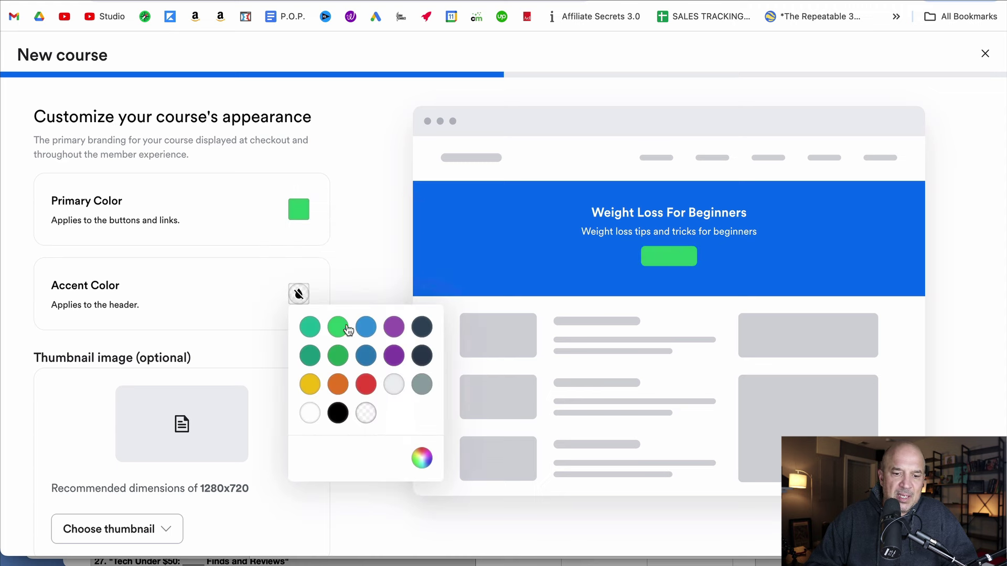
{"action": "left_click", "coordinate": [421, 458]}
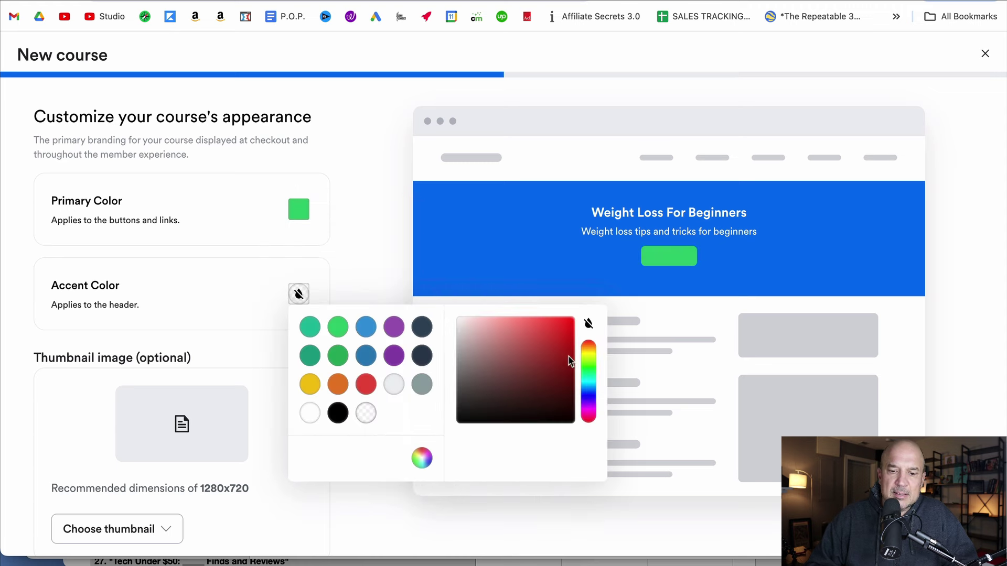
{"action": "left_click", "coordinate": [589, 377]}
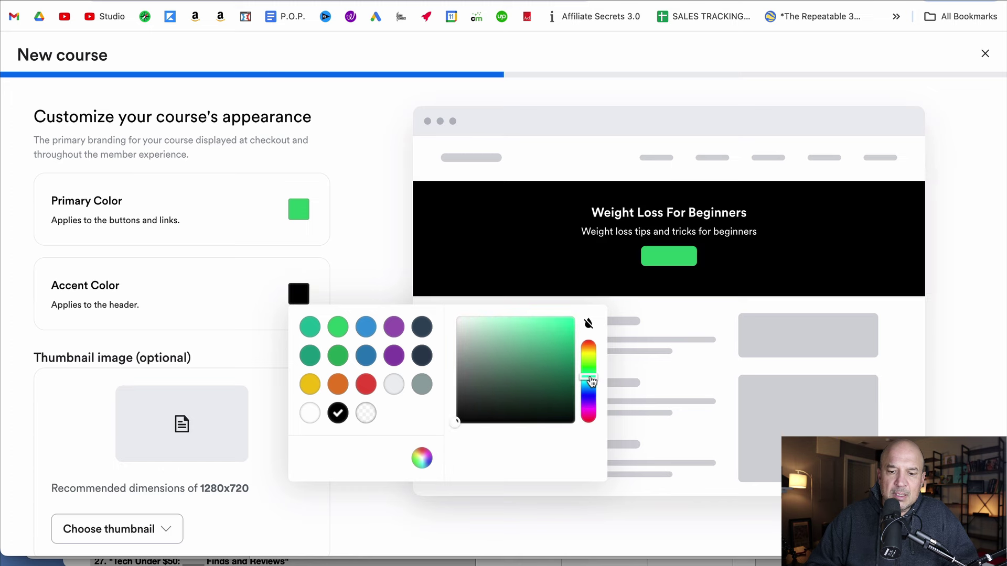
{"action": "left_click", "coordinate": [589, 384]}
{"action": "left_click", "coordinate": [556, 335]}
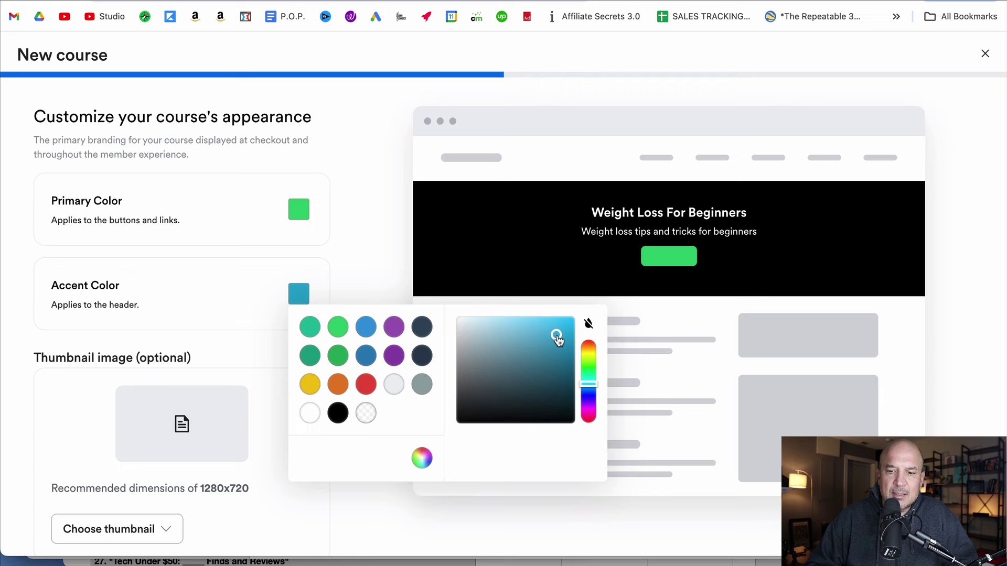
{"action": "left_click", "coordinate": [382, 231]}
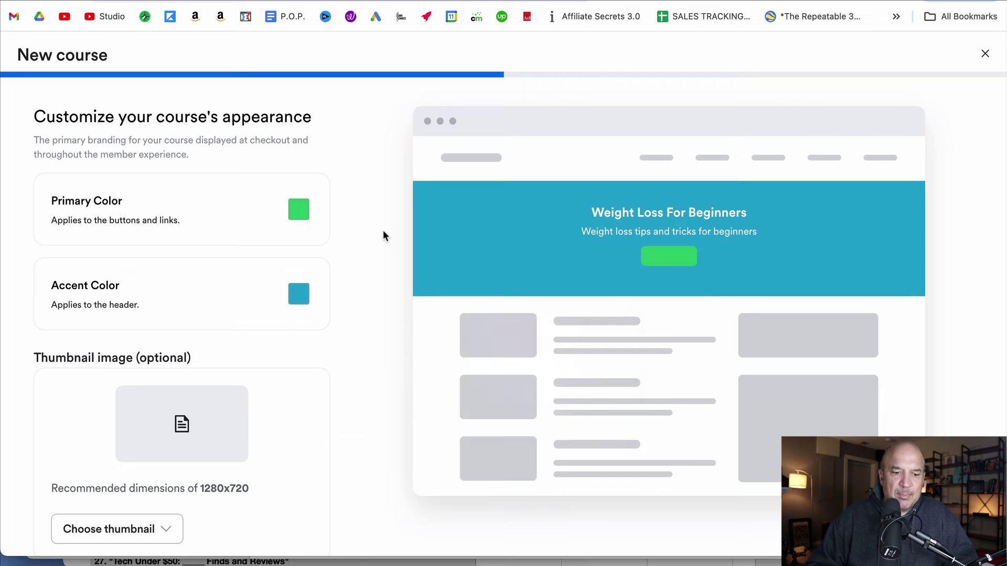
{"action": "scroll", "coordinate": [371, 323], "scroll_direction": "down", "scroll_amount": 3}
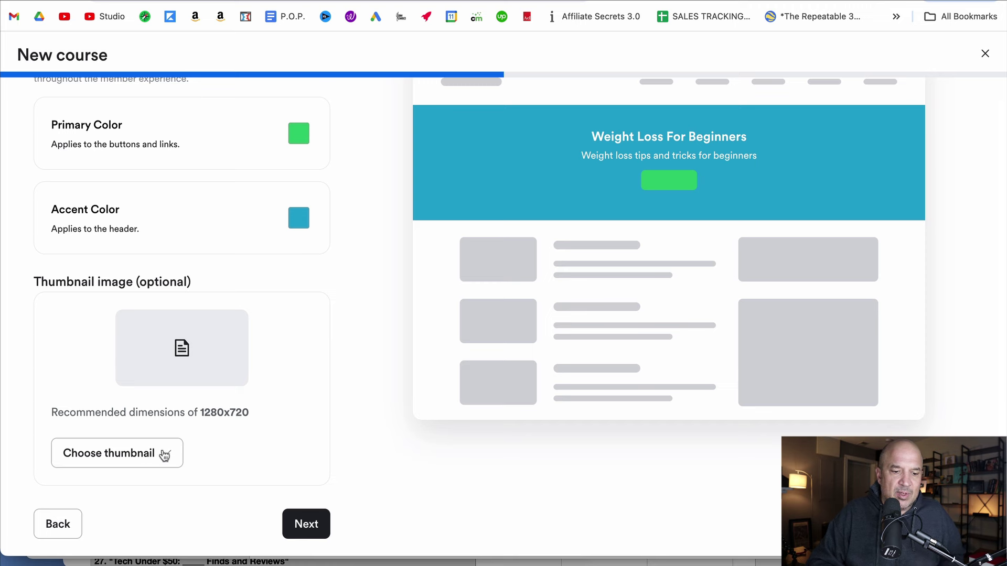
Upload the ONLINE COURSE image from Downloads as the thumbnail, keeping the default crop.
{"action": "left_click", "coordinate": [165, 460]}
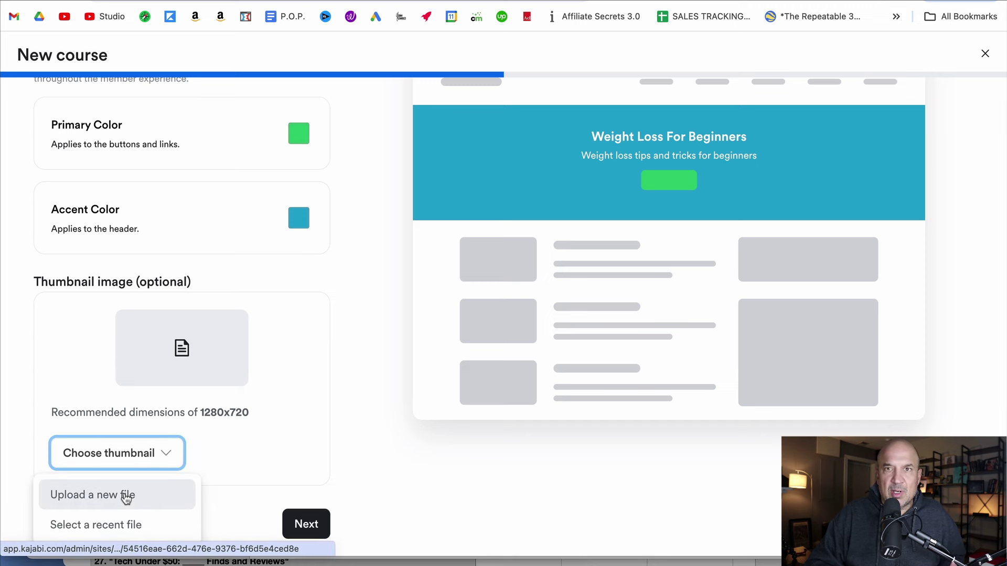
{"action": "left_click", "coordinate": [127, 498]}
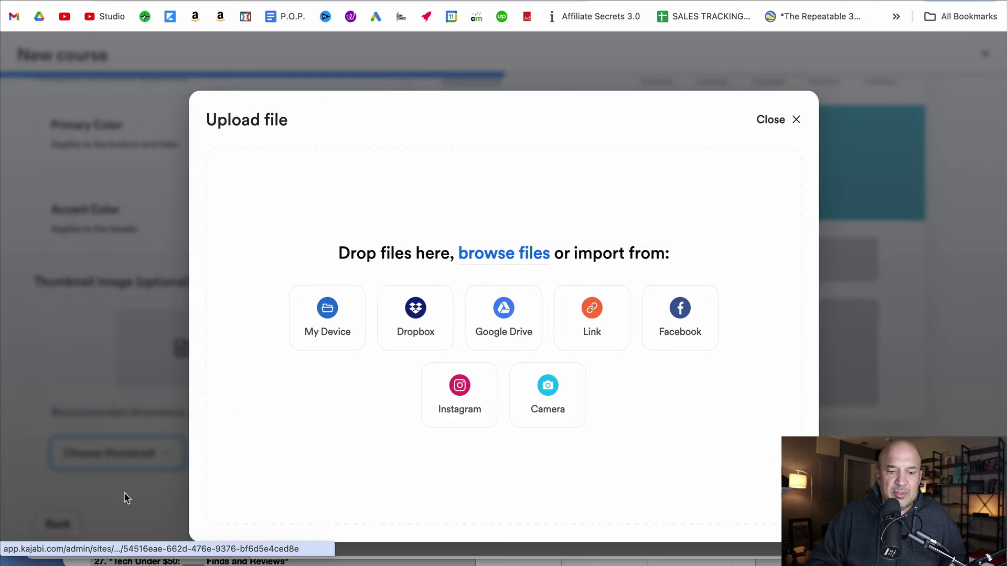
{"action": "left_click", "coordinate": [342, 315]}
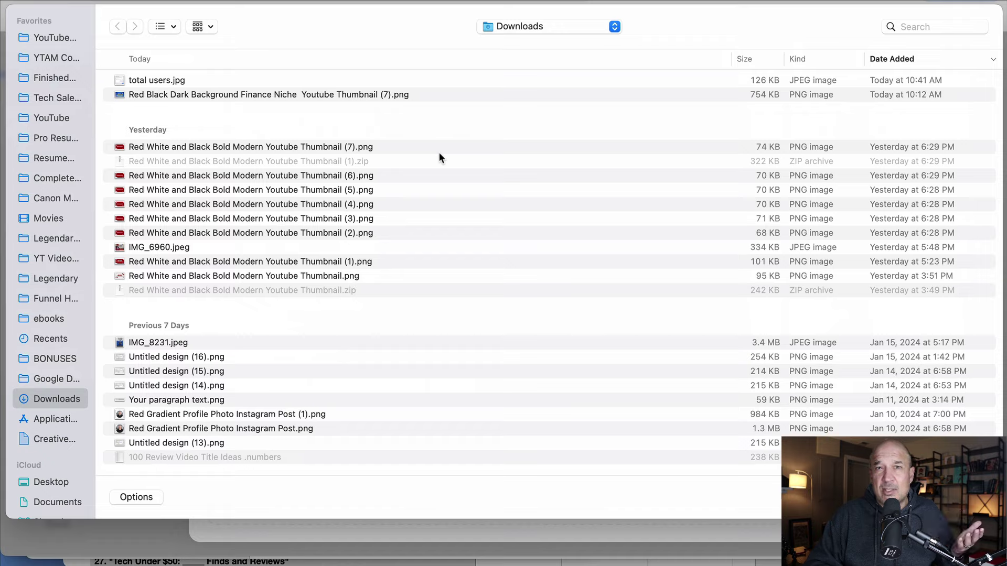
{"action": "double_click", "coordinate": [371, 95]}
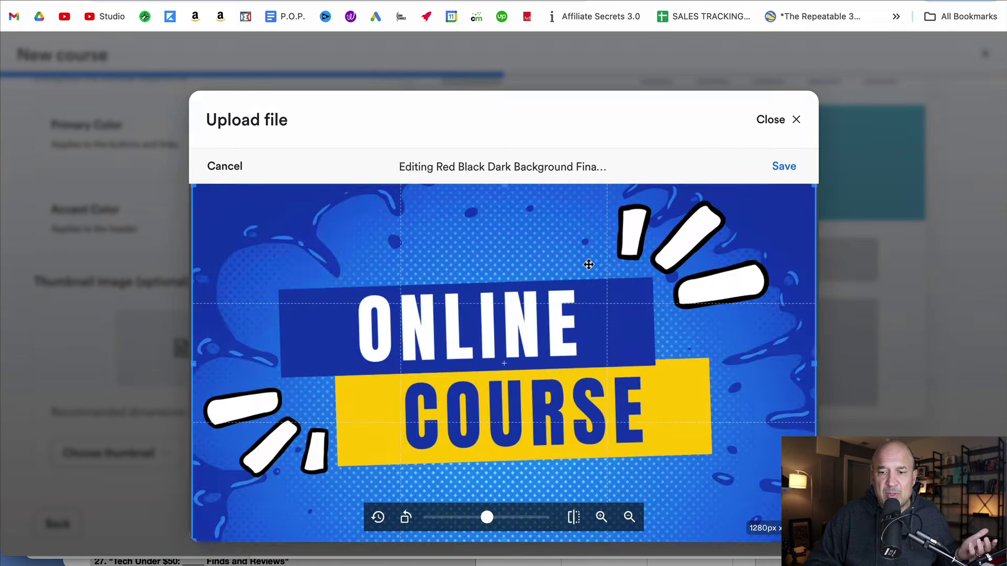
{"action": "left_click", "coordinate": [784, 166]}
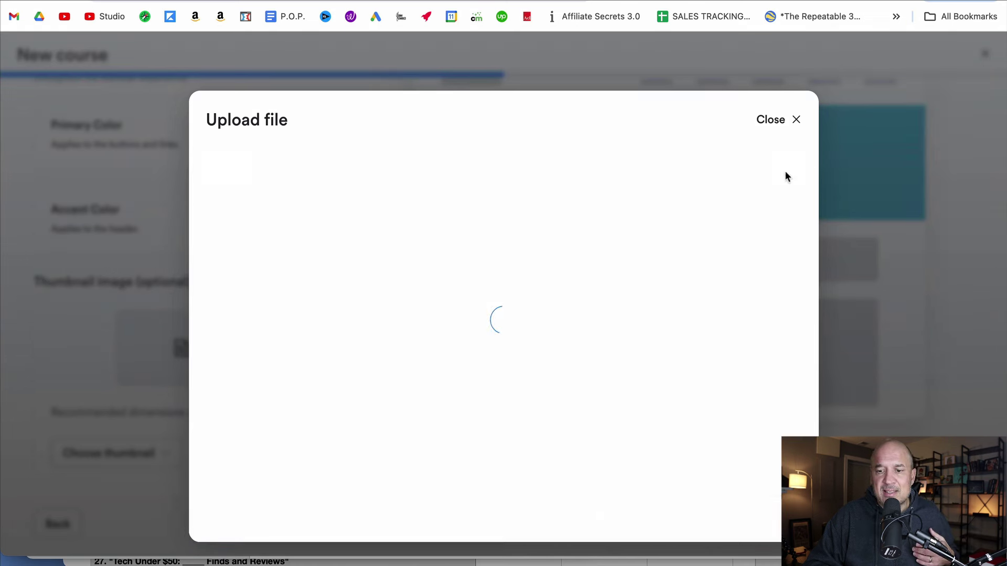
{"action": "left_click", "coordinate": [245, 521]}
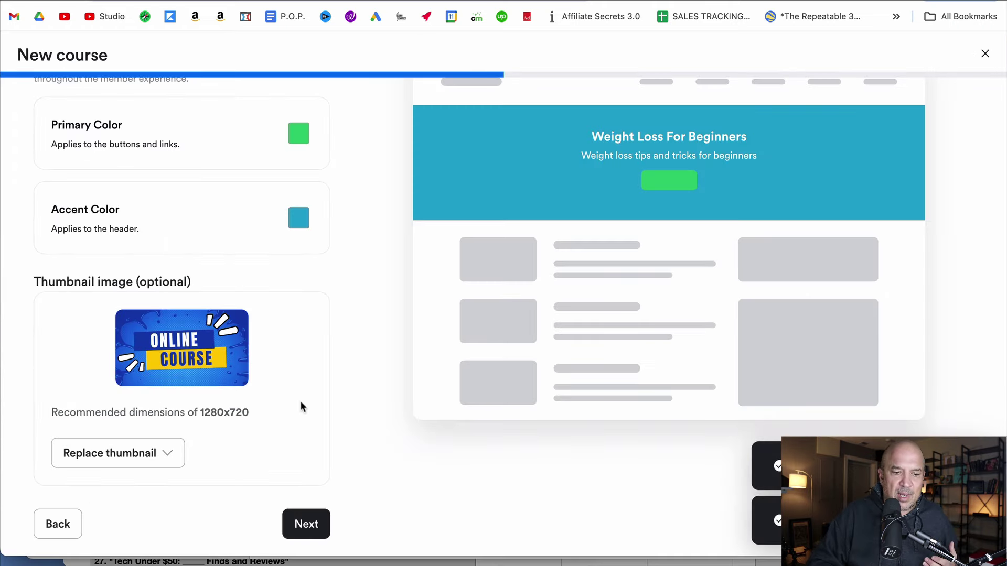
Make the course paid with a one-time payment.
{"action": "left_click", "coordinate": [306, 524]}
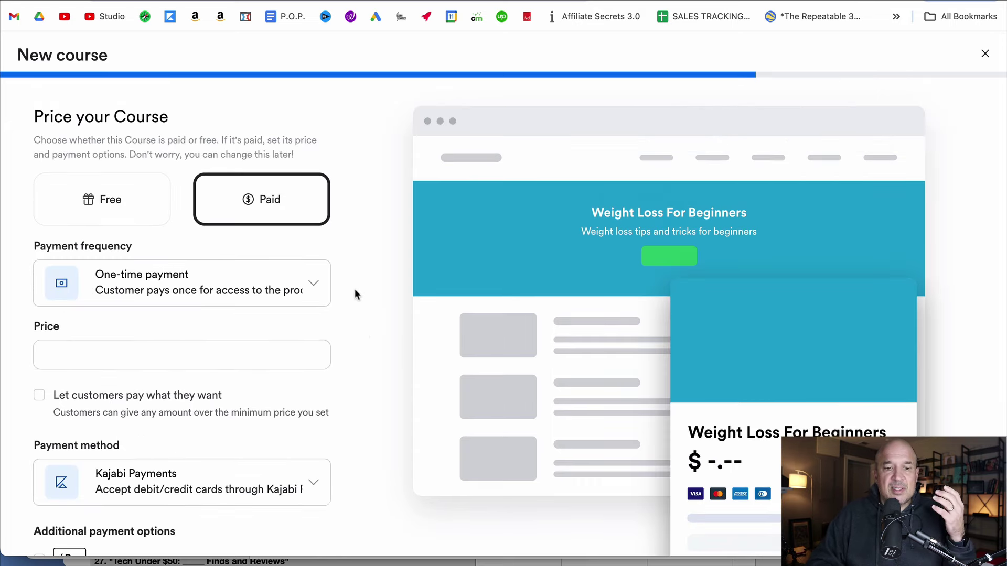
{"action": "left_click", "coordinate": [113, 201]}
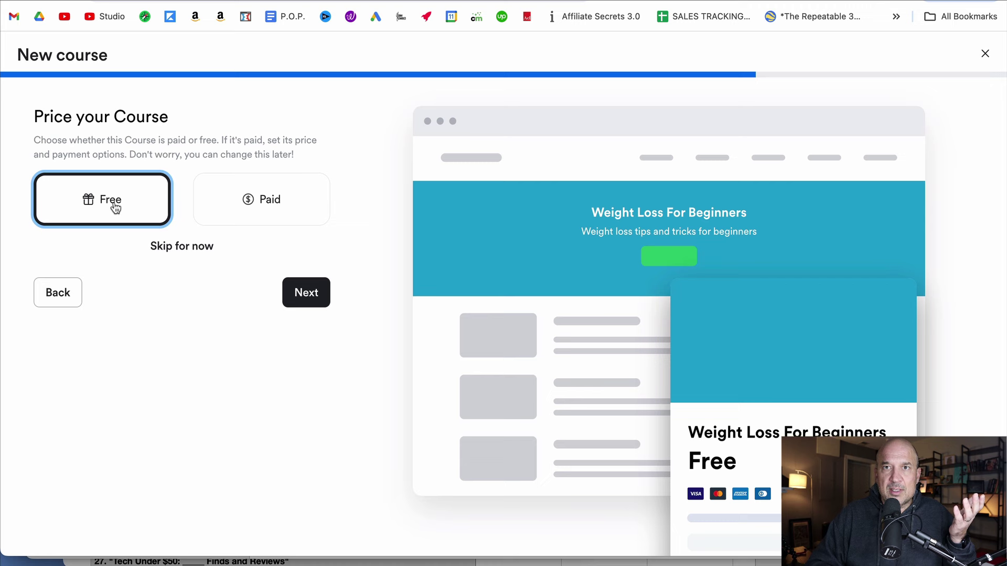
{"action": "left_click", "coordinate": [224, 201]}
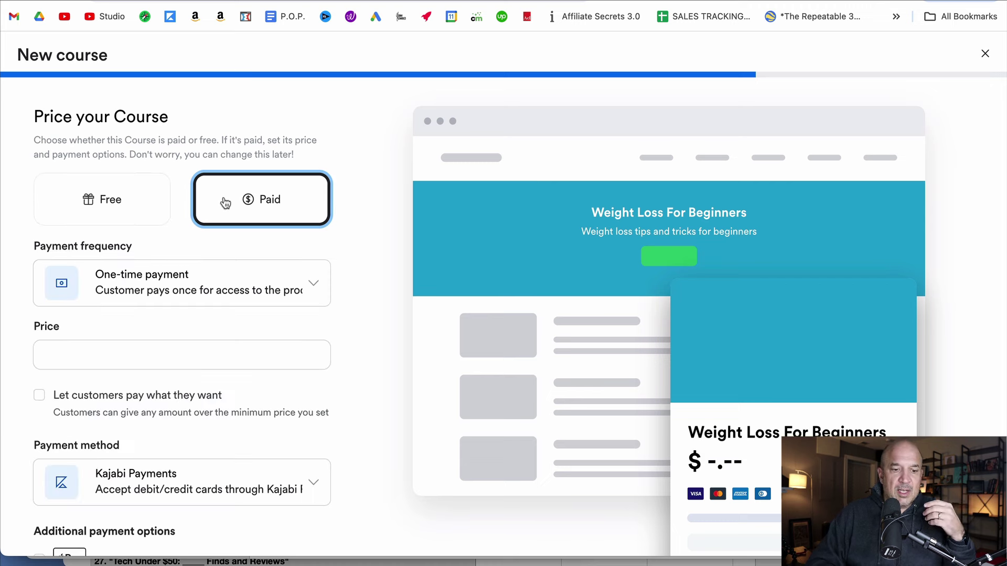
{"action": "left_click", "coordinate": [313, 280]}
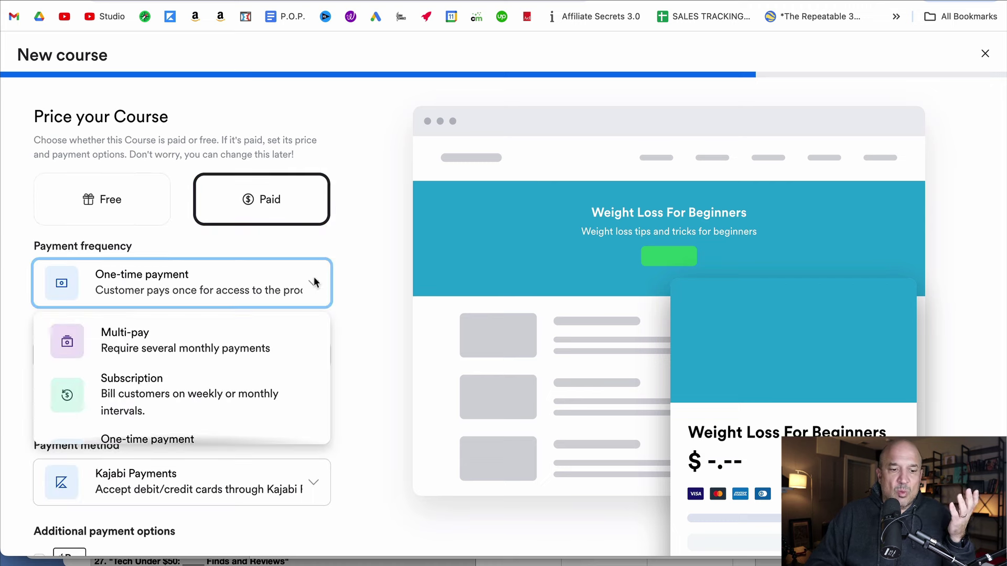
{"action": "scroll", "coordinate": [276, 333], "scroll_direction": "down", "scroll_amount": 1}
{"action": "scroll", "coordinate": [276, 333], "scroll_direction": "down", "scroll_amount": 2}
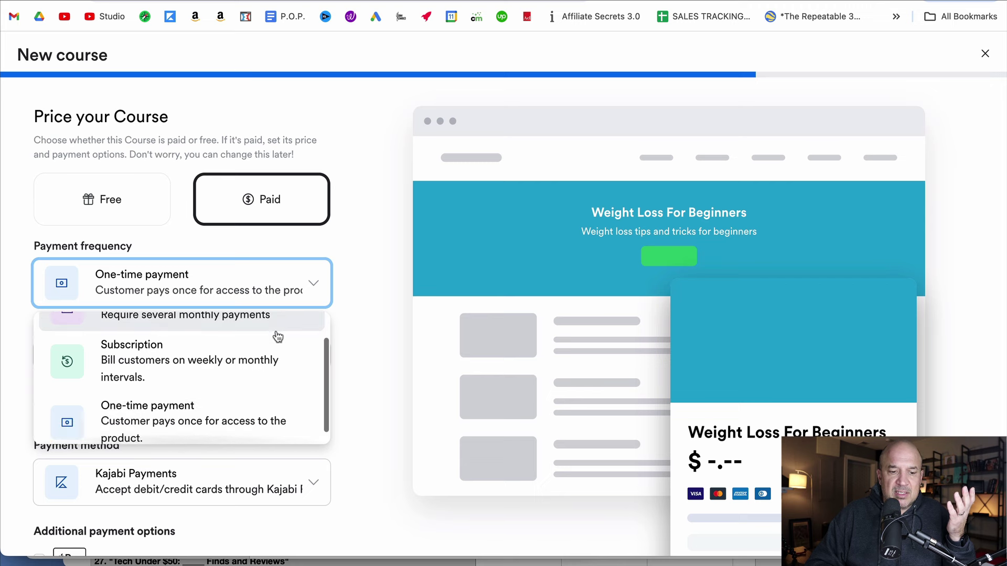
{"action": "scroll", "coordinate": [270, 371], "scroll_direction": "down", "scroll_amount": 1}
{"action": "scroll", "coordinate": [290, 360], "scroll_direction": "down", "scroll_amount": 1}
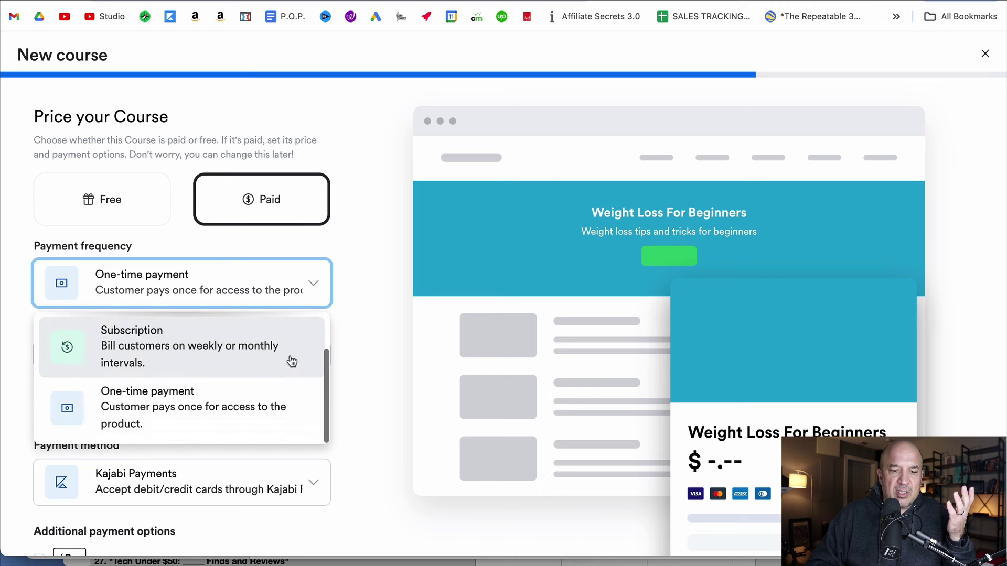
{"action": "left_click", "coordinate": [369, 338]}
Set the course price to 99.00 and create the course.
{"action": "left_click", "coordinate": [170, 362]}
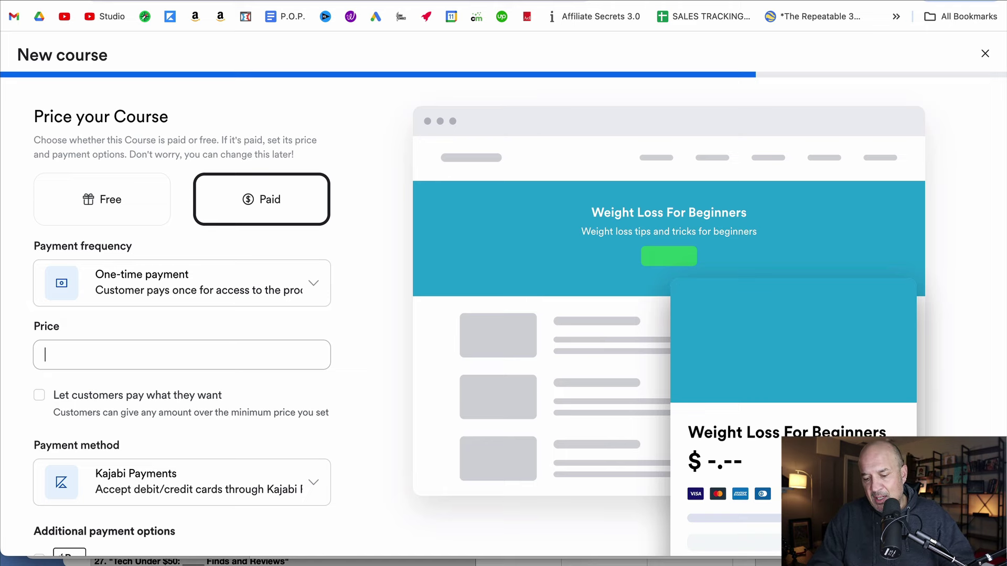
{"action": "type", "text": "999.00"}
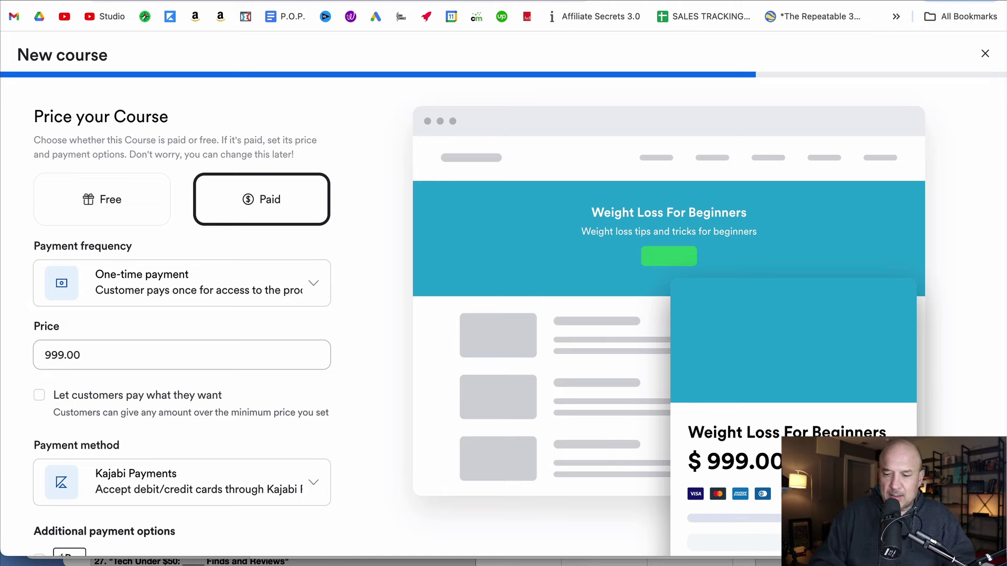
{"action": "key", "text": "BackSpace"}
{"action": "key", "text": "BackSpace"}
{"action": "key", "text": "BackSpace"}
{"action": "key", "text": "BackSpace"}
{"action": "type", "text": "99.00"}
{"action": "scroll", "coordinate": [81, 291], "scroll_direction": "down", "scroll_amount": 3}
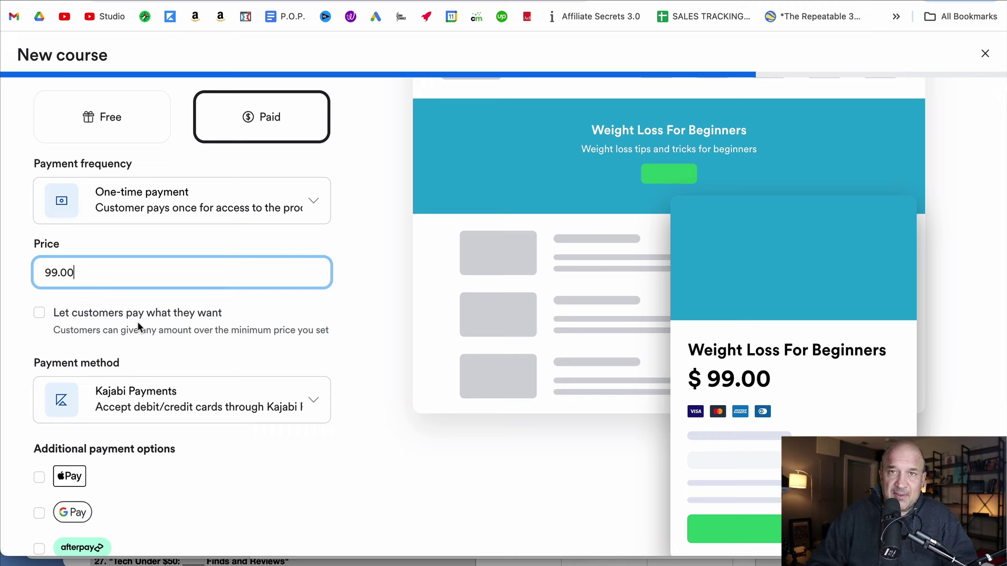
{"action": "scroll", "coordinate": [246, 331], "scroll_direction": "down", "scroll_amount": 3}
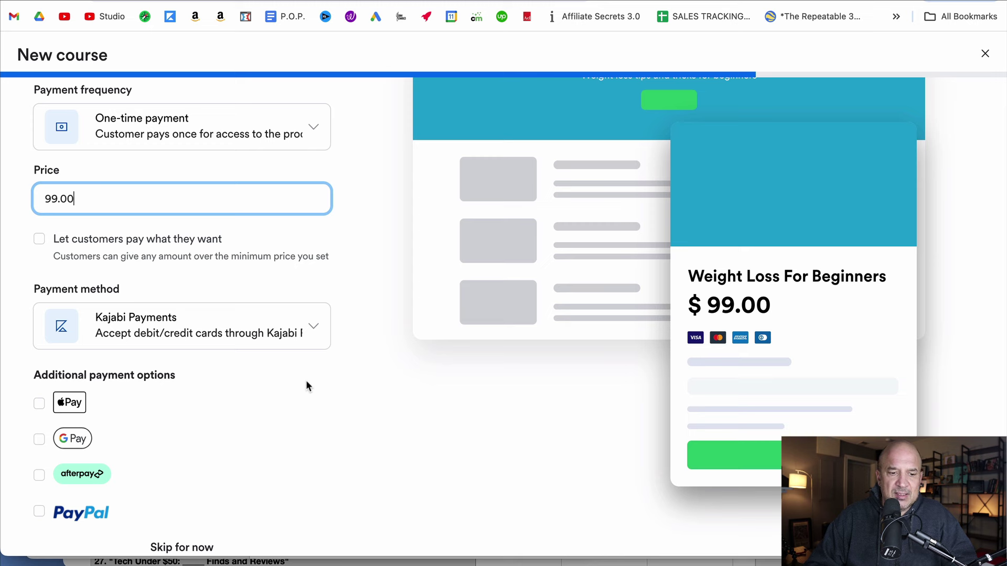
{"action": "scroll", "coordinate": [267, 382], "scroll_direction": "down", "scroll_amount": 2}
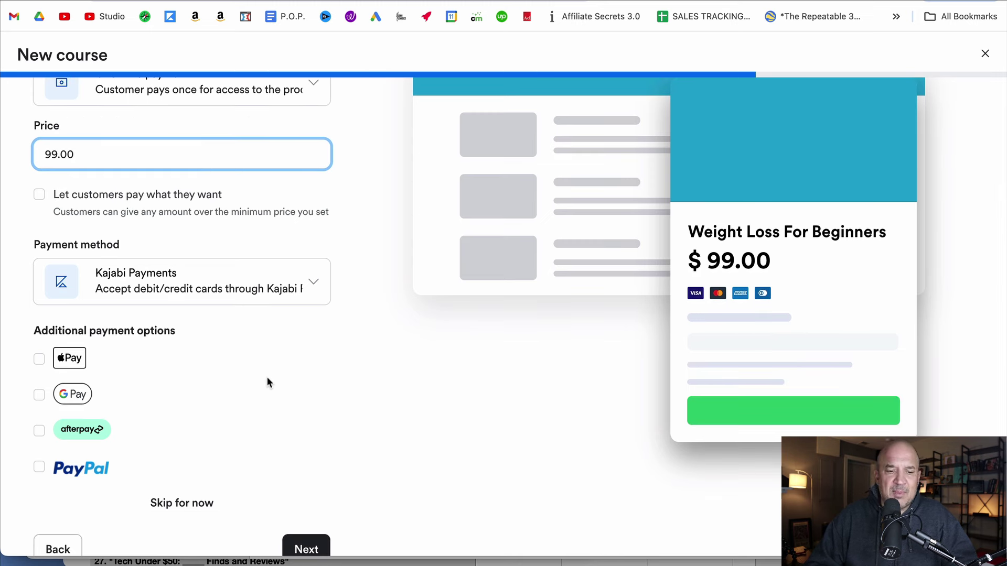
{"action": "scroll", "coordinate": [282, 367], "scroll_direction": "down", "scroll_amount": 1}
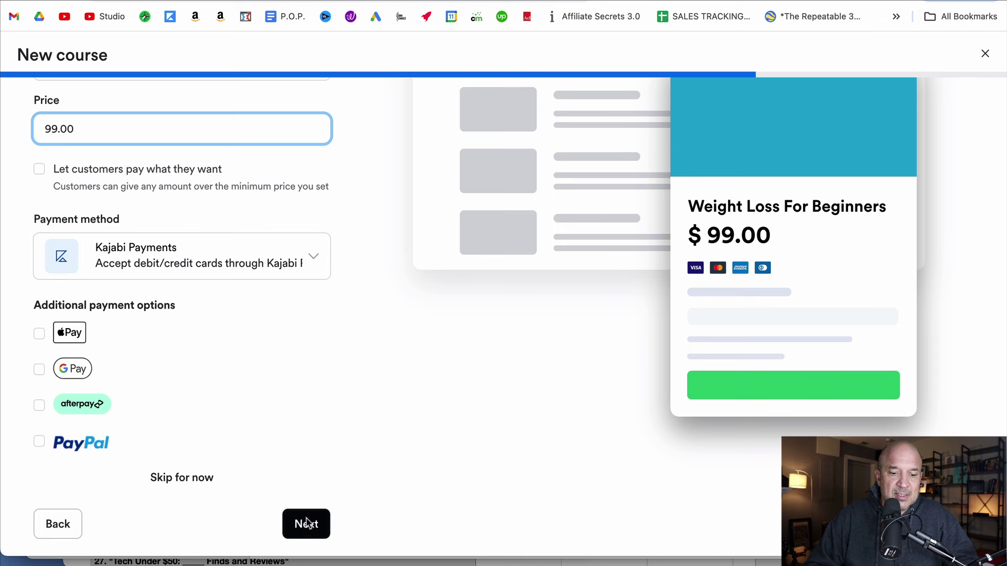
{"action": "left_click", "coordinate": [307, 524]}
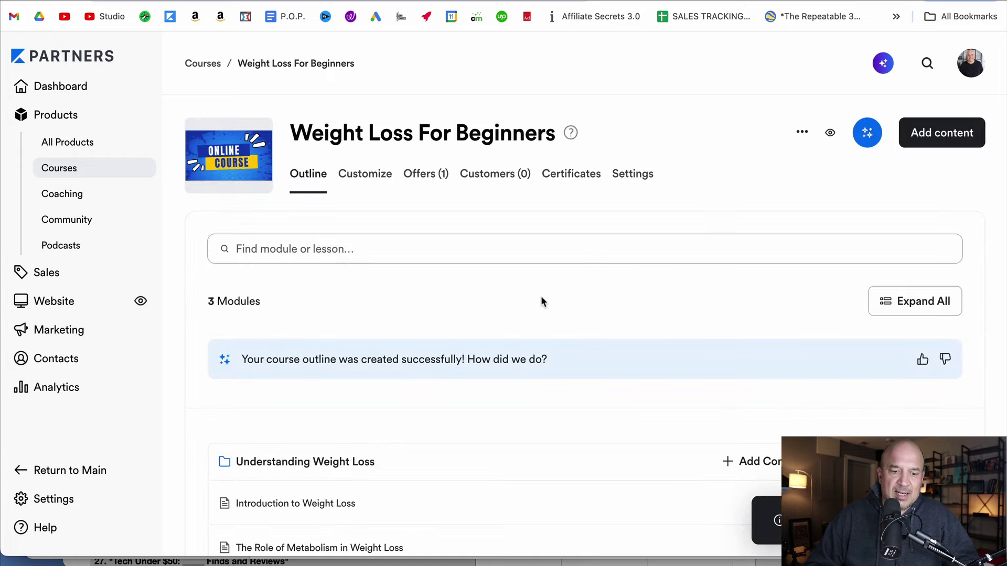
Scroll the course outline down to the Understanding Weight Loss module's lessons.
{"action": "scroll", "coordinate": [541, 301], "scroll_direction": "down", "scroll_amount": 6}
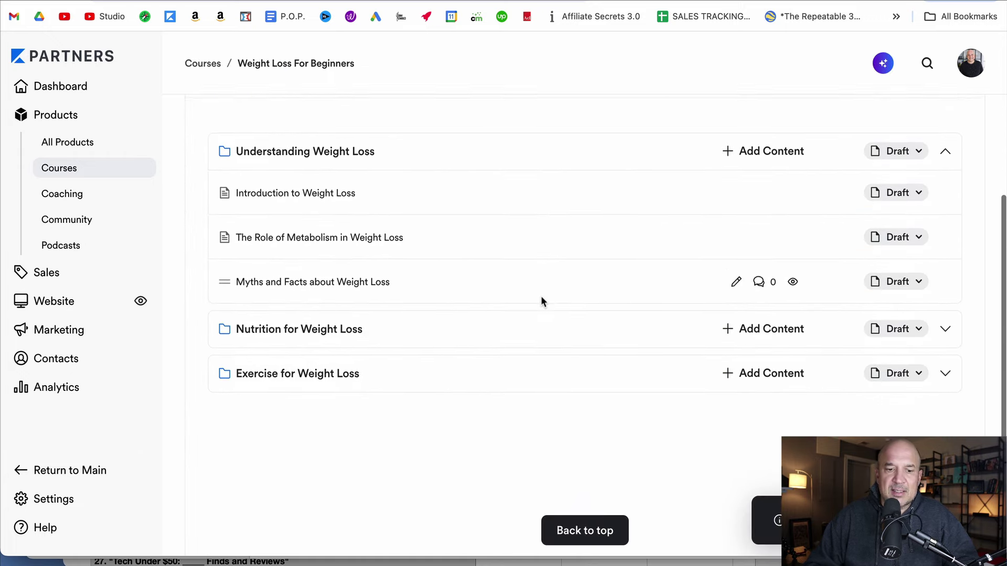
{"action": "scroll", "coordinate": [542, 301], "scroll_direction": "down", "scroll_amount": 1}
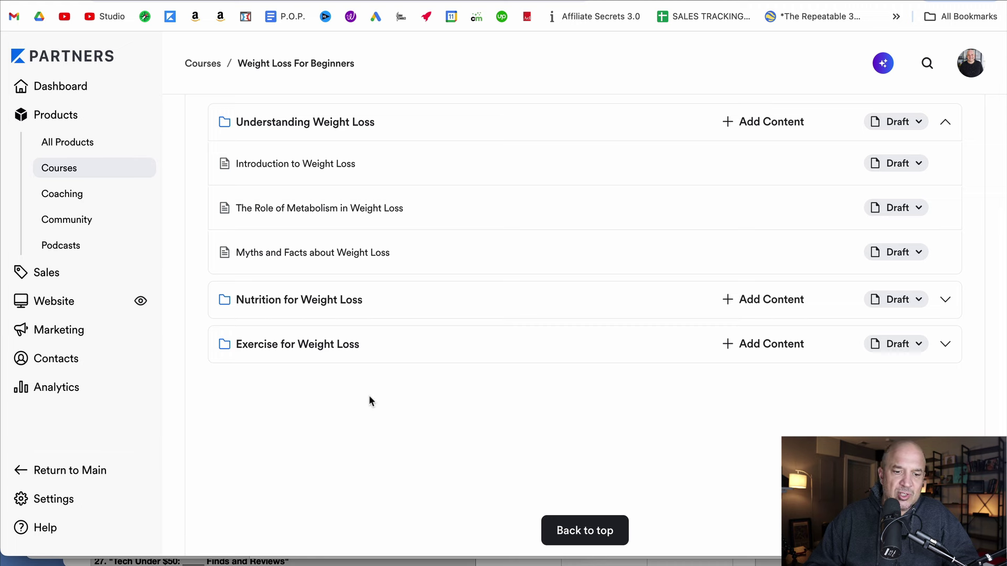
{"action": "mouse_move", "coordinate": [582, 193]}
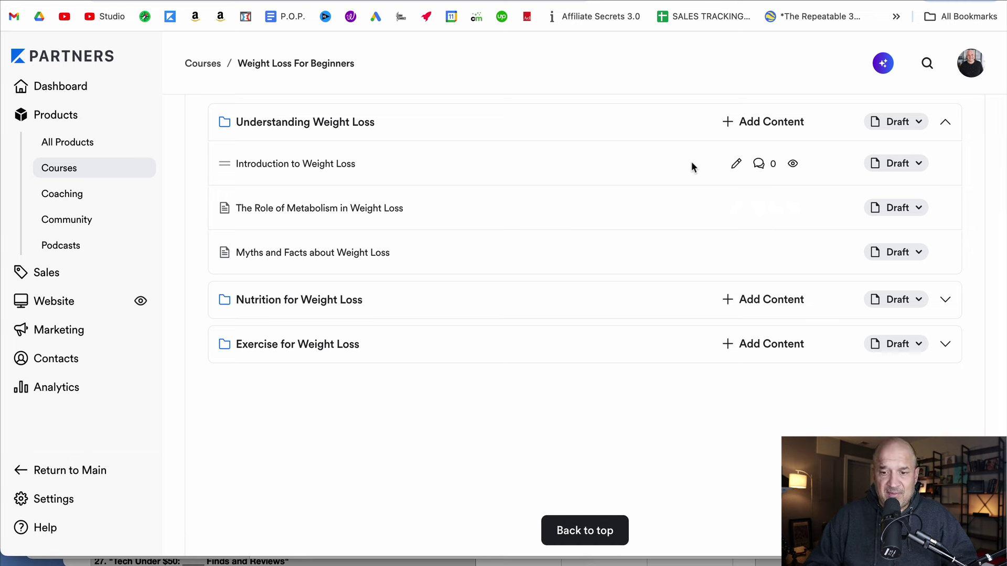
{"action": "mouse_move", "coordinate": [472, 122]}
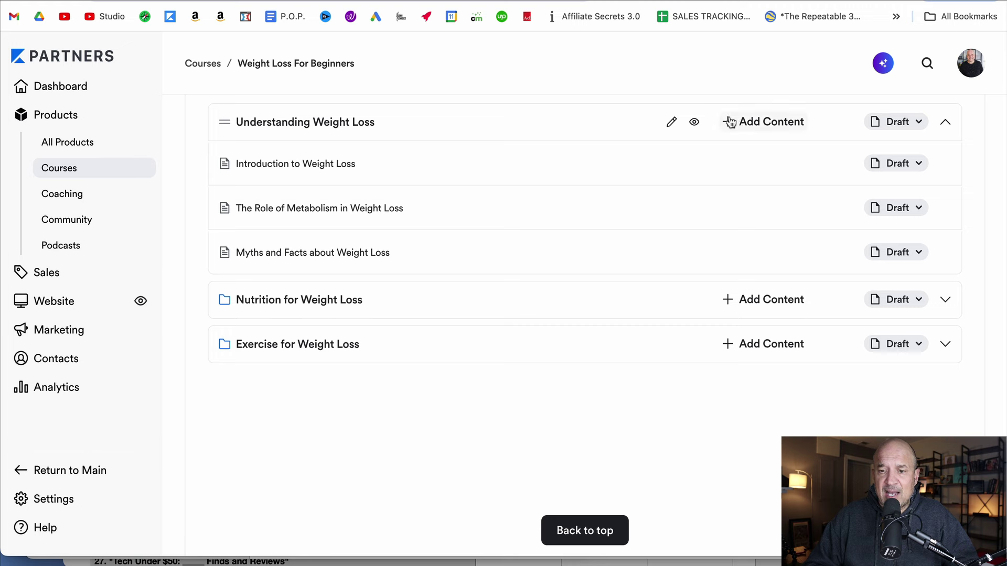
Create a lesson titled 'Test' in the Understanding Weight Loss module.
{"action": "left_click", "coordinate": [731, 123]}
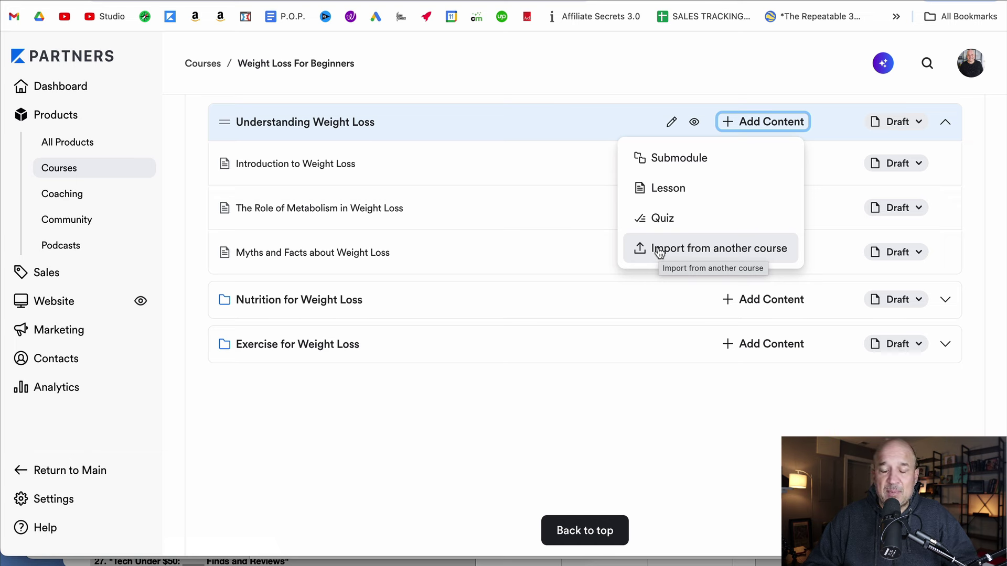
{"action": "left_click", "coordinate": [661, 188]}
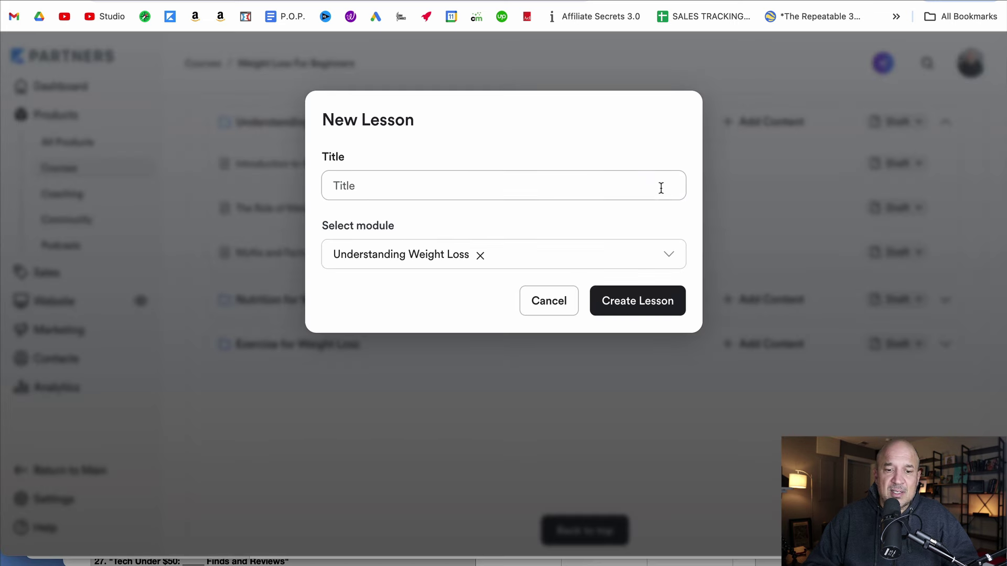
{"action": "left_click", "coordinate": [531, 194]}
{"action": "type", "text": "Test"}
{"action": "left_click", "coordinate": [614, 231]}
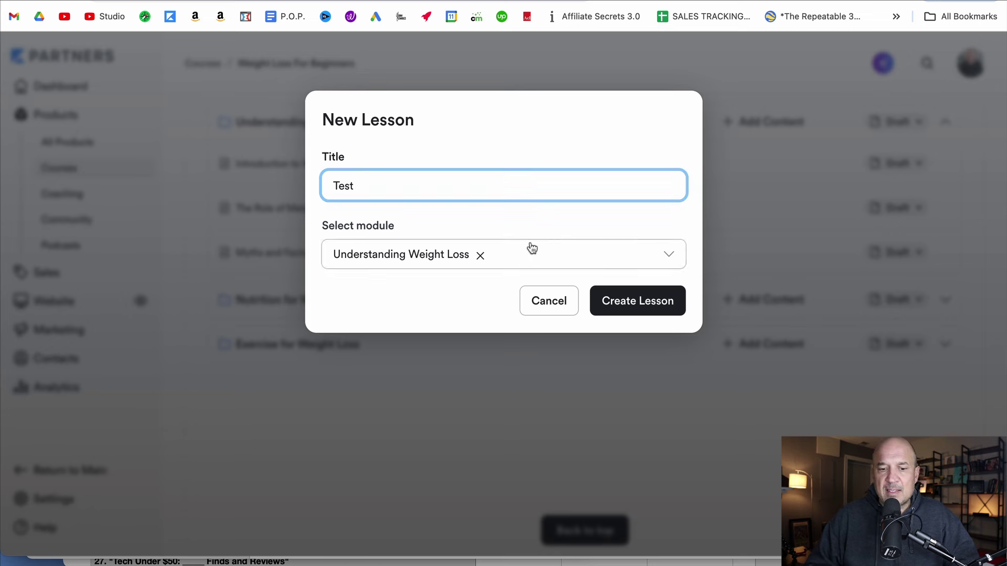
{"action": "left_click", "coordinate": [609, 299]}
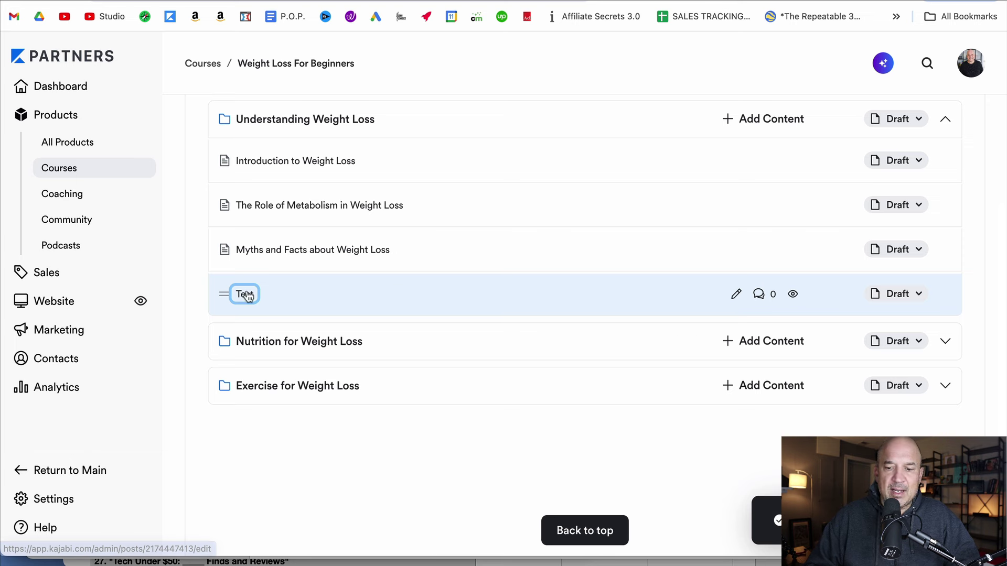
Open the Test lesson and set its media to Video after briefly trying Audio.
{"action": "left_click", "coordinate": [736, 295]}
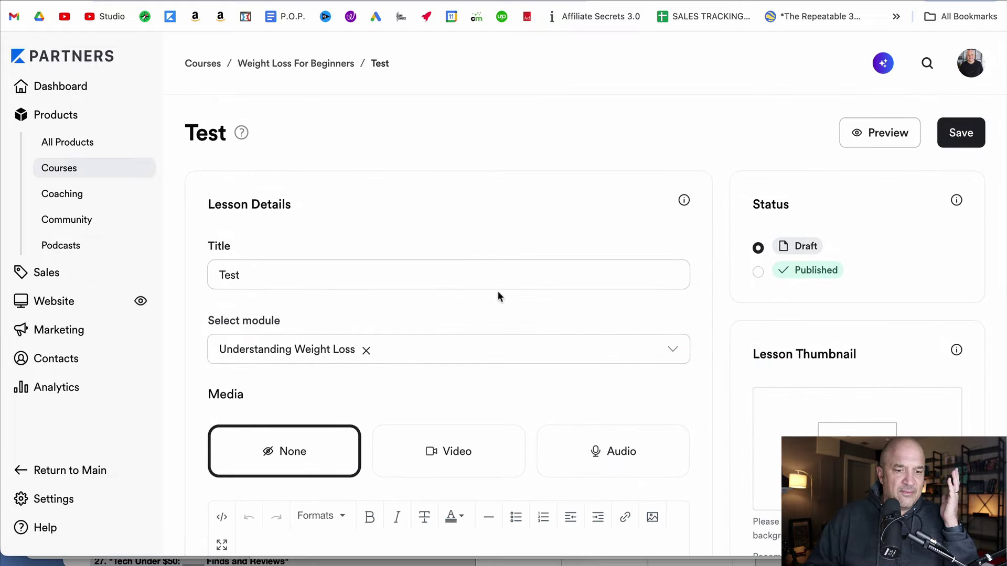
{"action": "scroll", "coordinate": [497, 290], "scroll_direction": "down", "scroll_amount": 5}
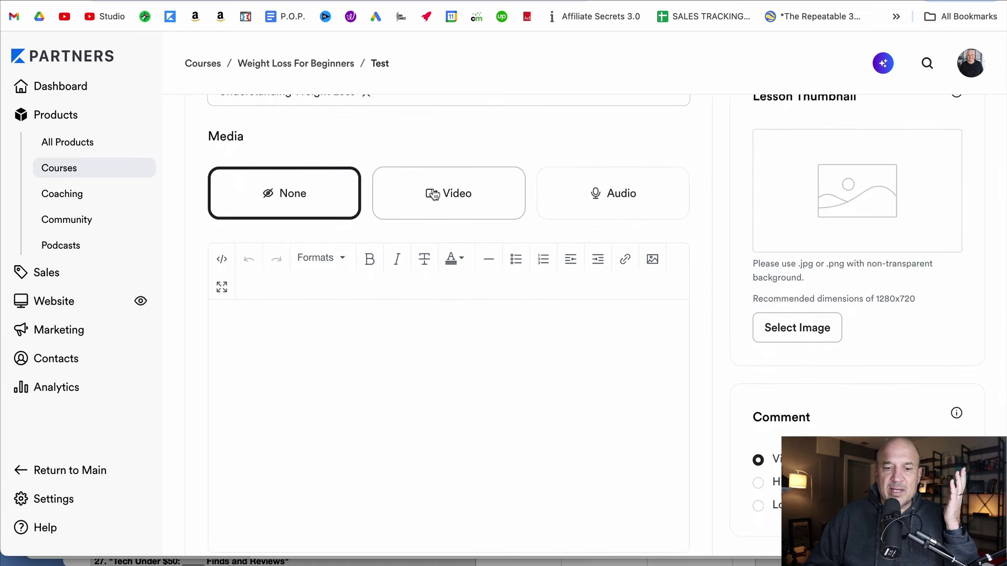
{"action": "left_click", "coordinate": [426, 191]}
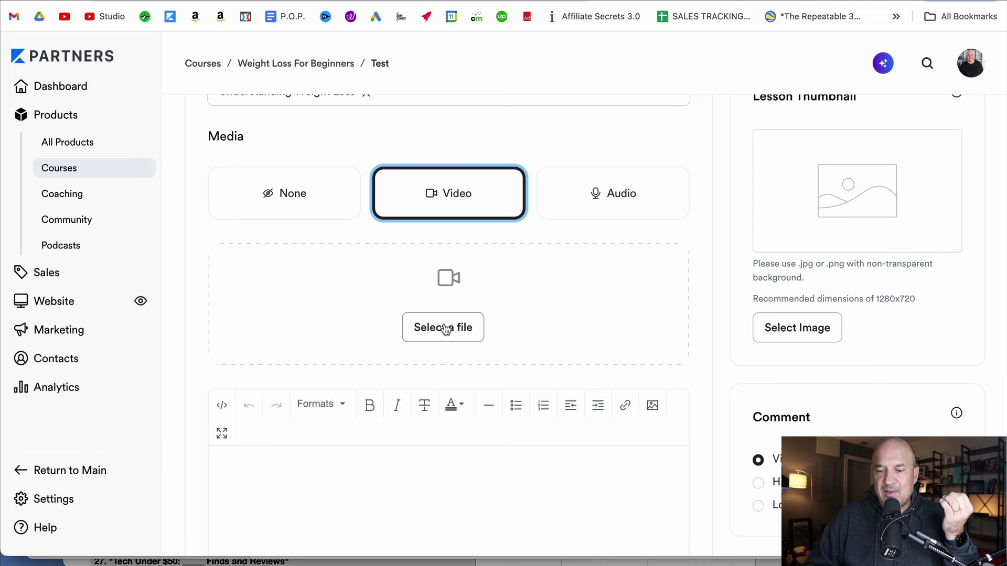
{"action": "left_click", "coordinate": [597, 194]}
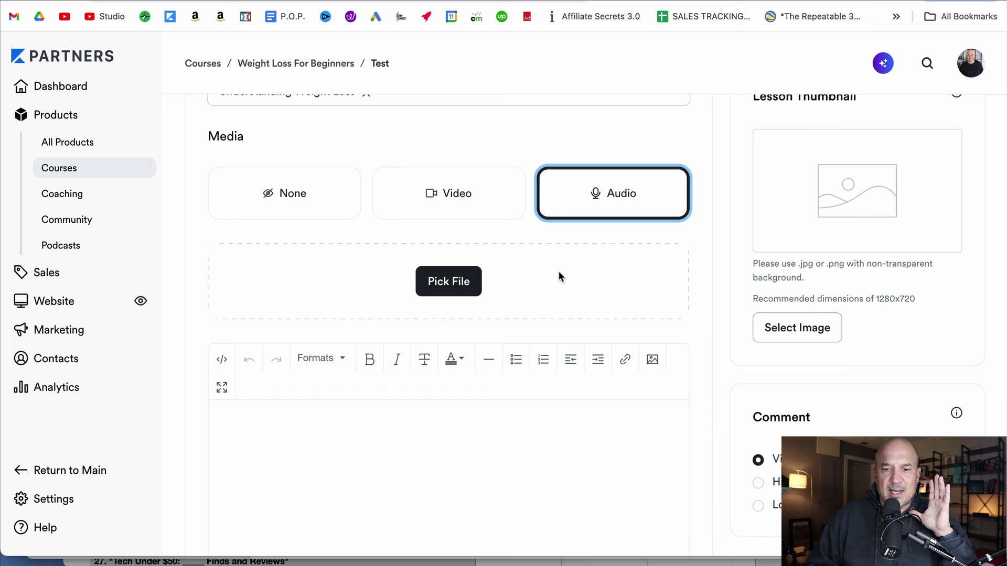
{"action": "left_click", "coordinate": [460, 194]}
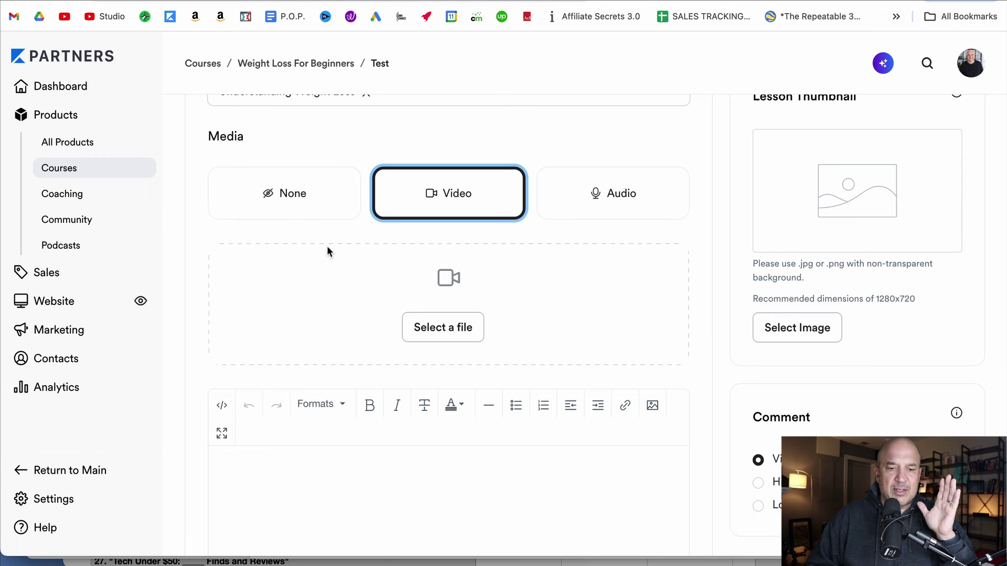
{"action": "scroll", "coordinate": [364, 280], "scroll_direction": "down", "scroll_amount": 1}
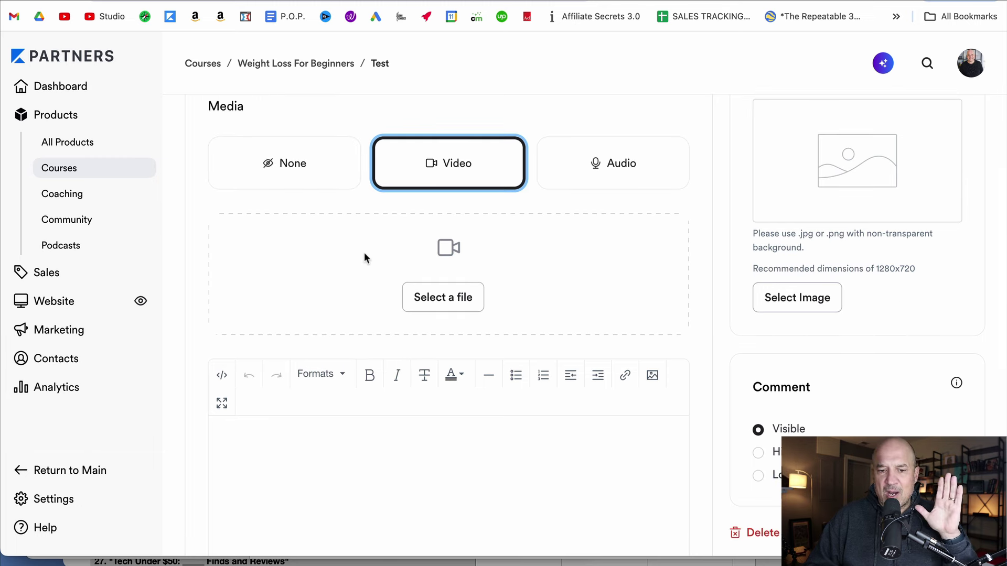
{"action": "scroll", "coordinate": [364, 253], "scroll_direction": "down", "scroll_amount": 5}
{"action": "scroll", "coordinate": [363, 253], "scroll_direction": "down", "scroll_amount": 6}
{"action": "scroll", "coordinate": [363, 253], "scroll_direction": "down", "scroll_amount": 2}
{"action": "scroll", "coordinate": [364, 253], "scroll_direction": "down", "scroll_amount": 1}
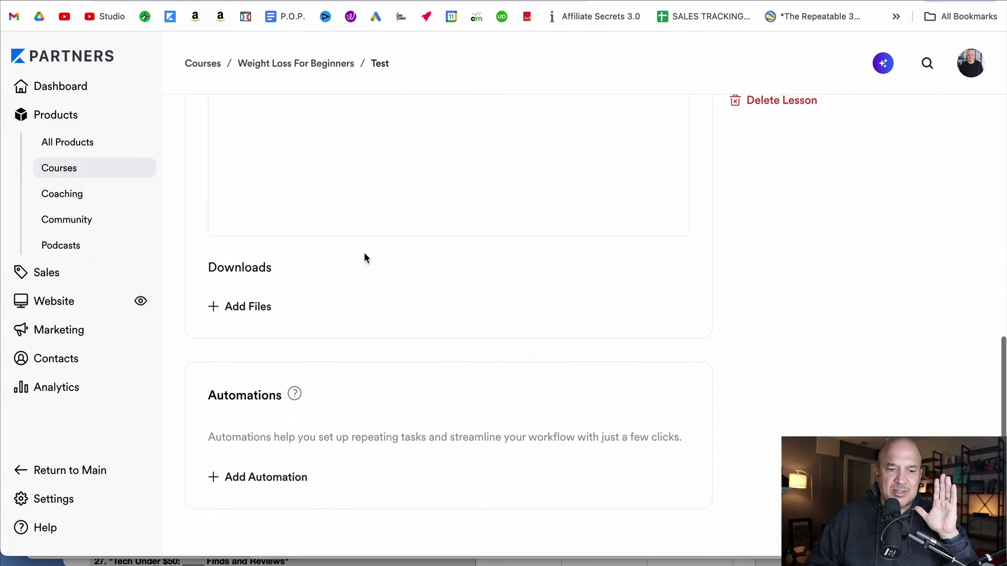
{"action": "left_click", "coordinate": [251, 310]}
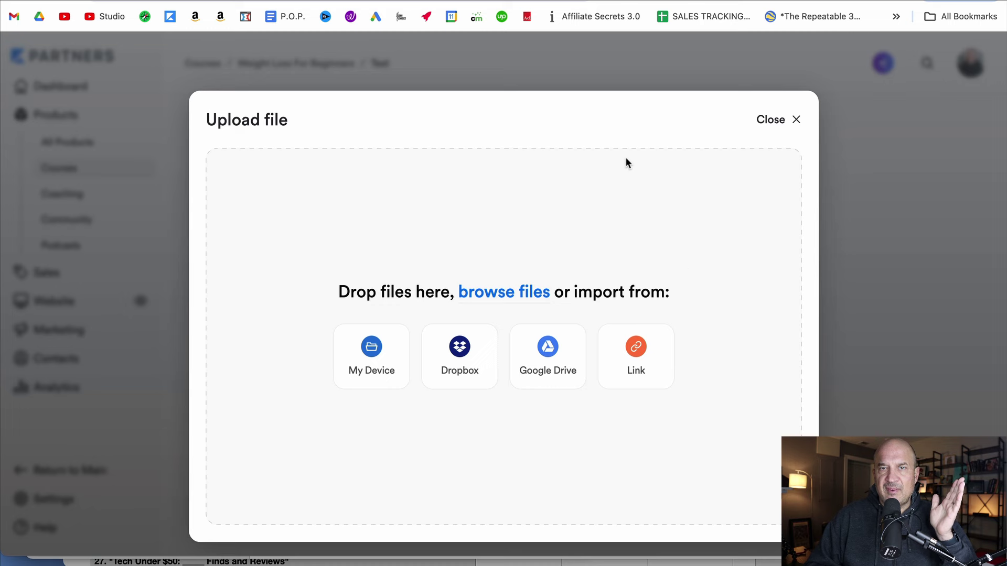
{"action": "left_click", "coordinate": [793, 119]}
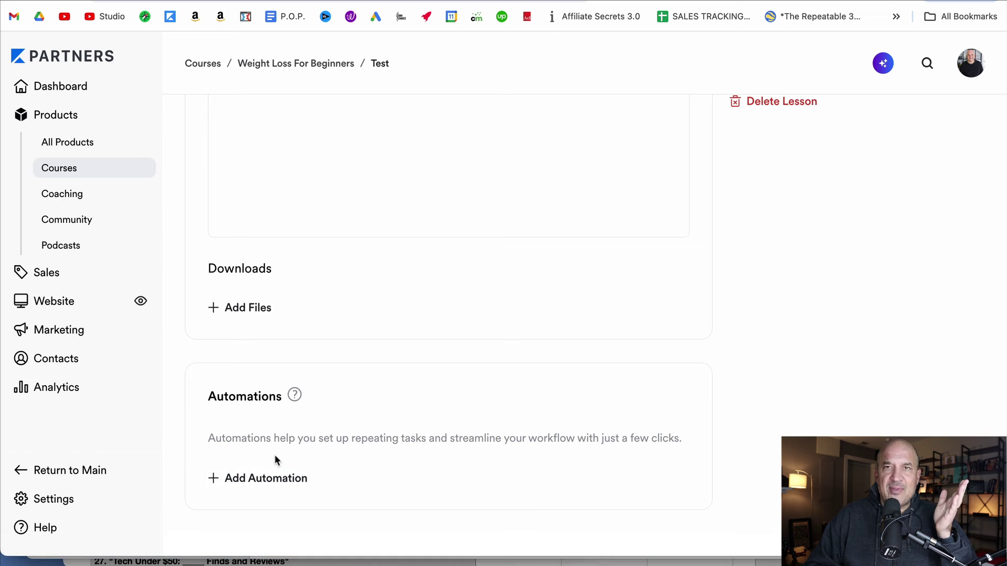
{"action": "scroll", "coordinate": [575, 354], "scroll_direction": "up", "scroll_amount": 3}
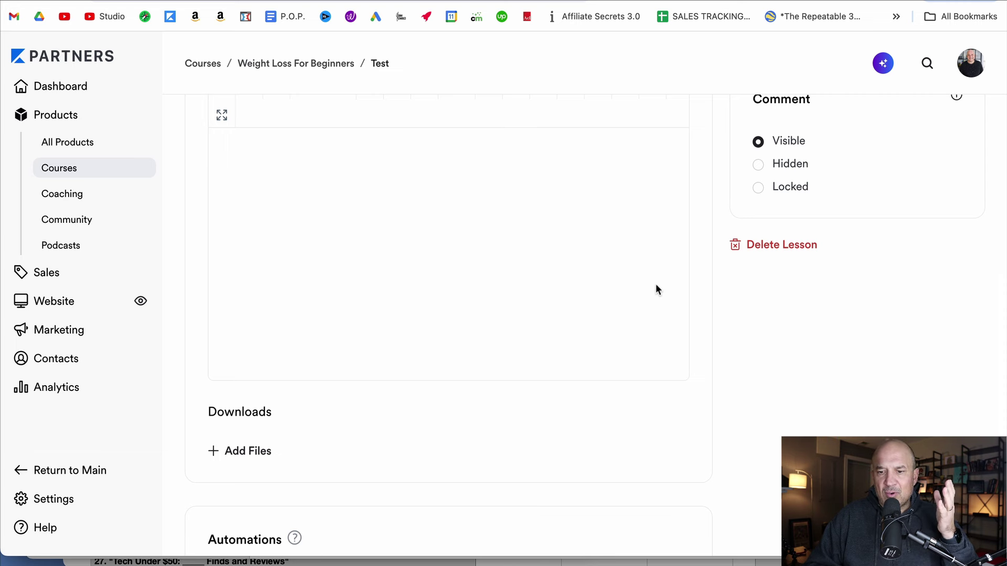
{"action": "scroll", "coordinate": [655, 284], "scroll_direction": "up", "scroll_amount": 3}
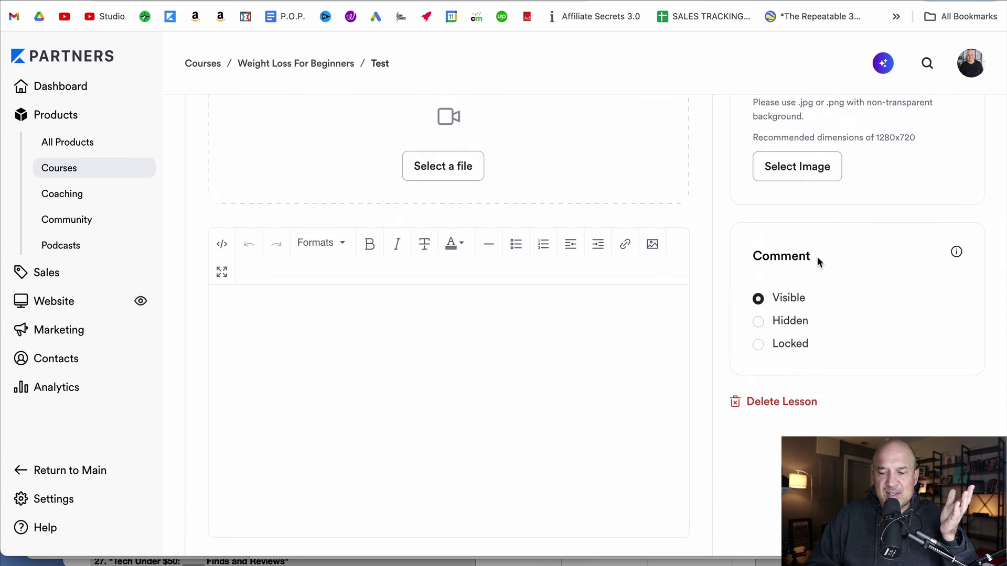
{"action": "scroll", "coordinate": [830, 294], "scroll_direction": "up", "scroll_amount": 4}
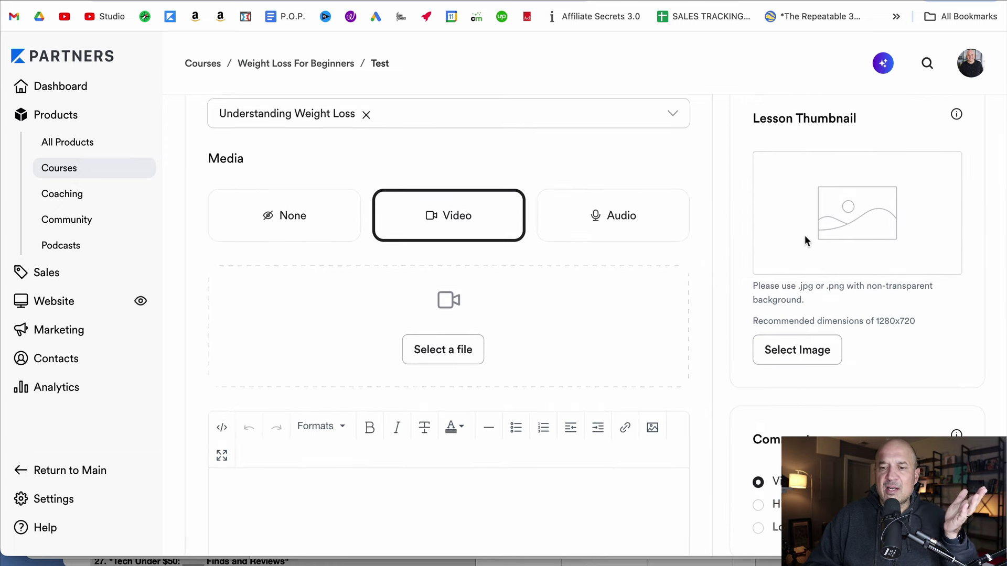
{"action": "scroll", "coordinate": [805, 241], "scroll_direction": "up", "scroll_amount": 1}
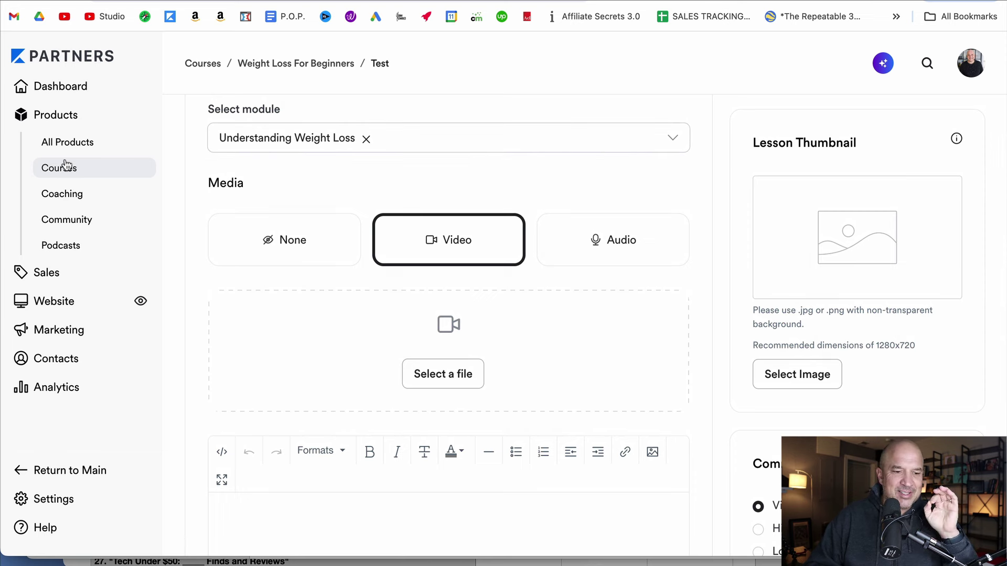
Start a coaching program titled 'test coach' and continue past its details.
{"action": "left_click", "coordinate": [61, 193]}
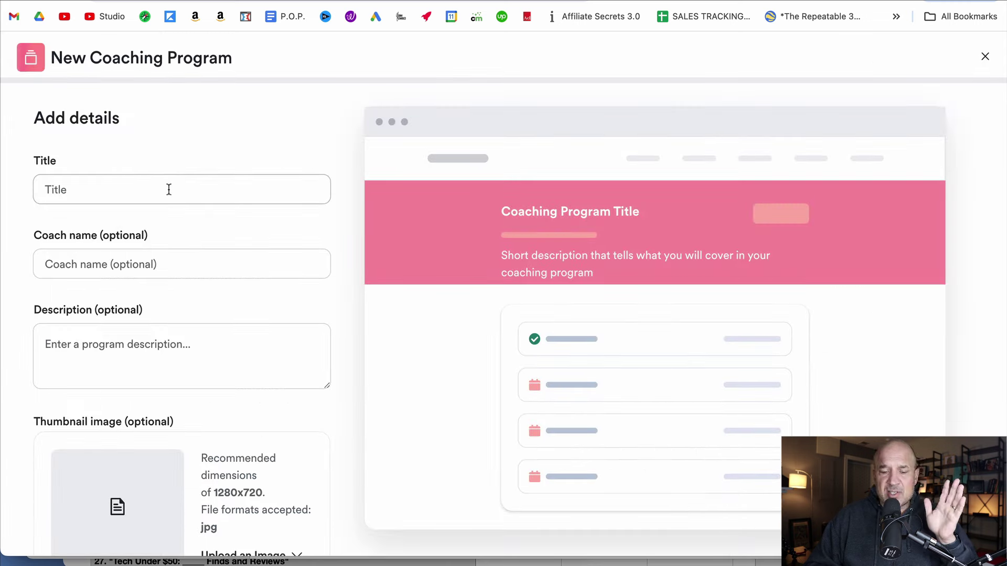
{"action": "left_click", "coordinate": [107, 191]}
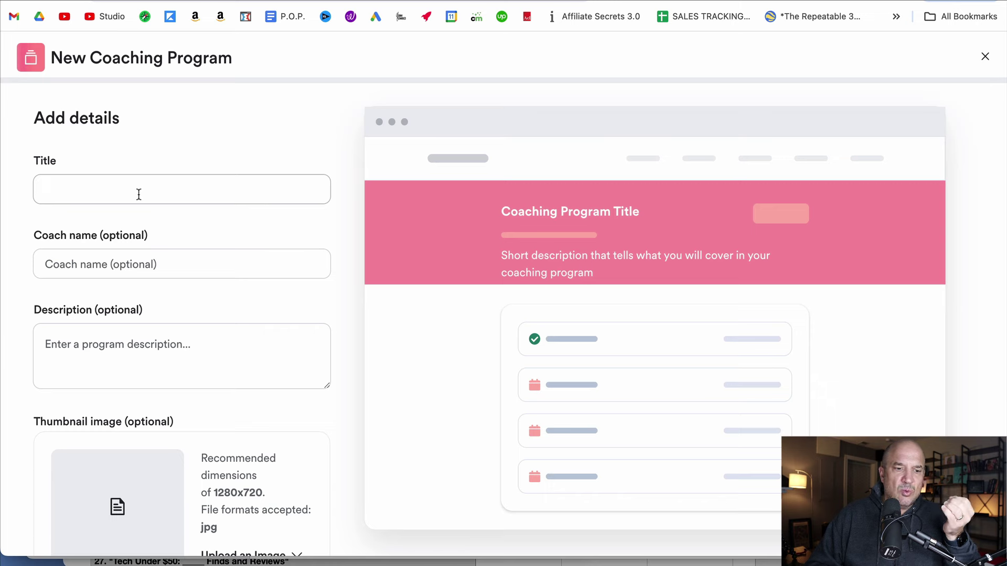
{"action": "scroll", "coordinate": [108, 192], "scroll_direction": "down", "scroll_amount": 2}
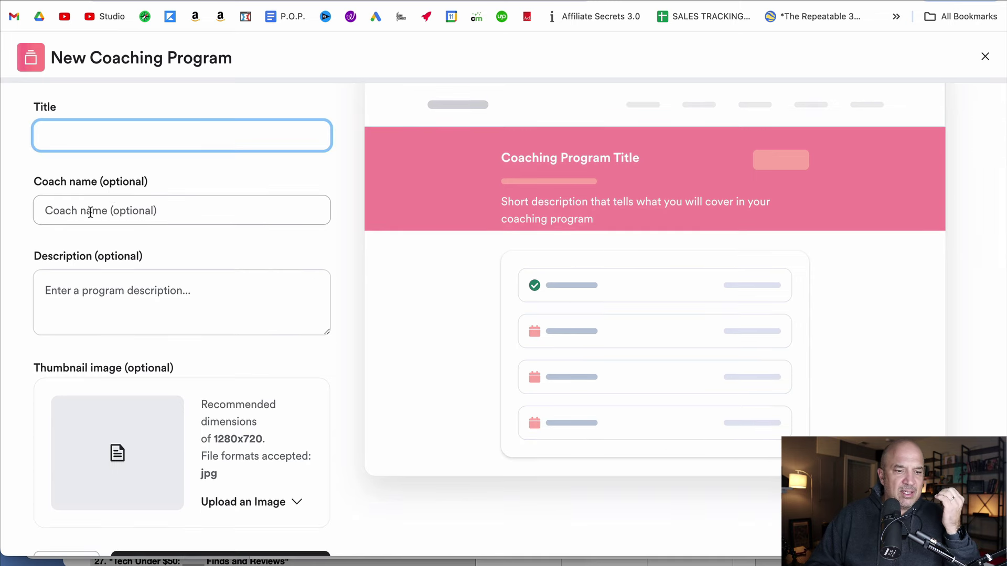
{"action": "scroll", "coordinate": [90, 212], "scroll_direction": "down", "scroll_amount": 2}
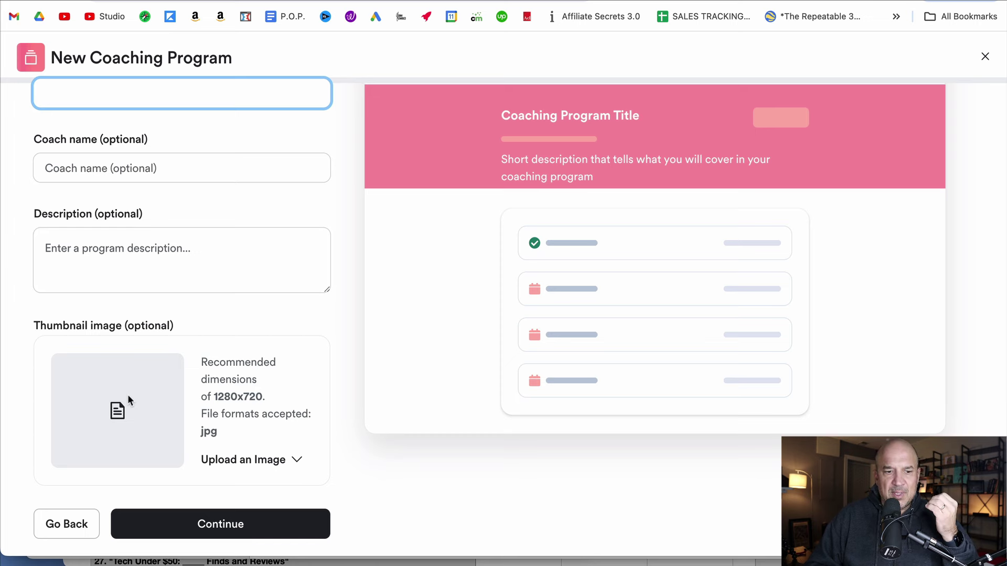
{"action": "type", "text": "test coach"}
{"action": "left_click", "coordinate": [209, 524]}
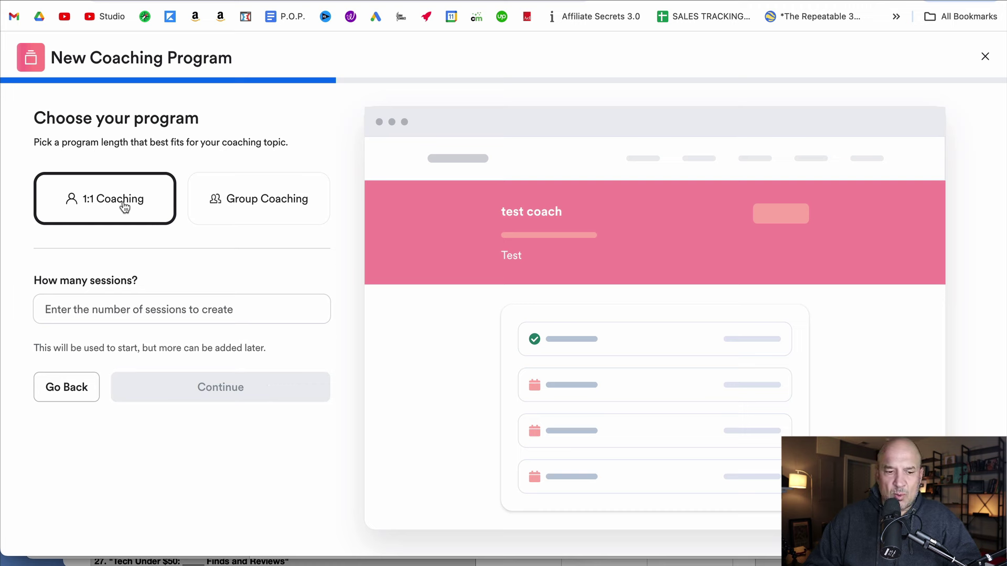
Choose 1:1 Coaching with 6 sessions, after briefly trying Group Coaching.
{"action": "left_click", "coordinate": [103, 316]}
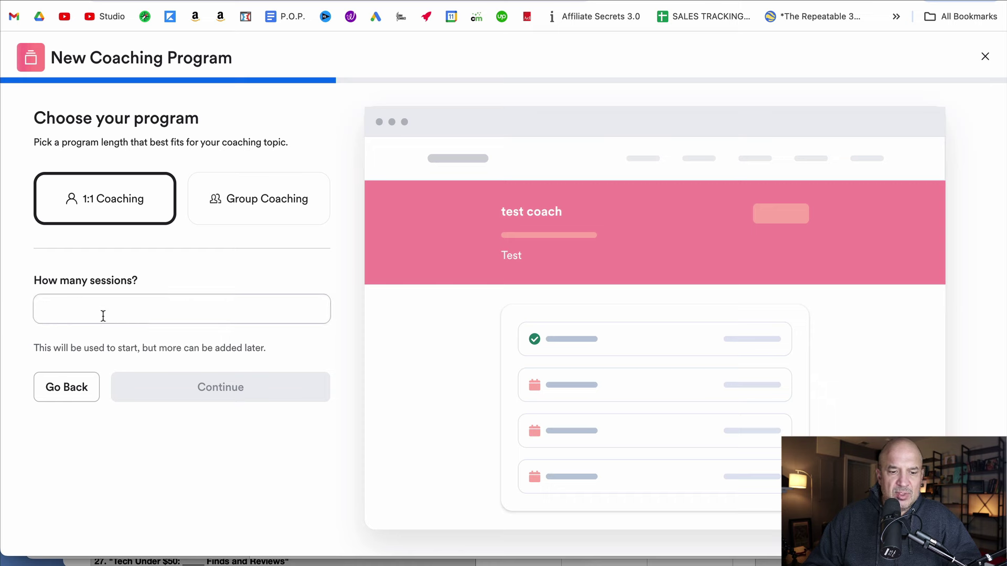
{"action": "type", "text": "6"}
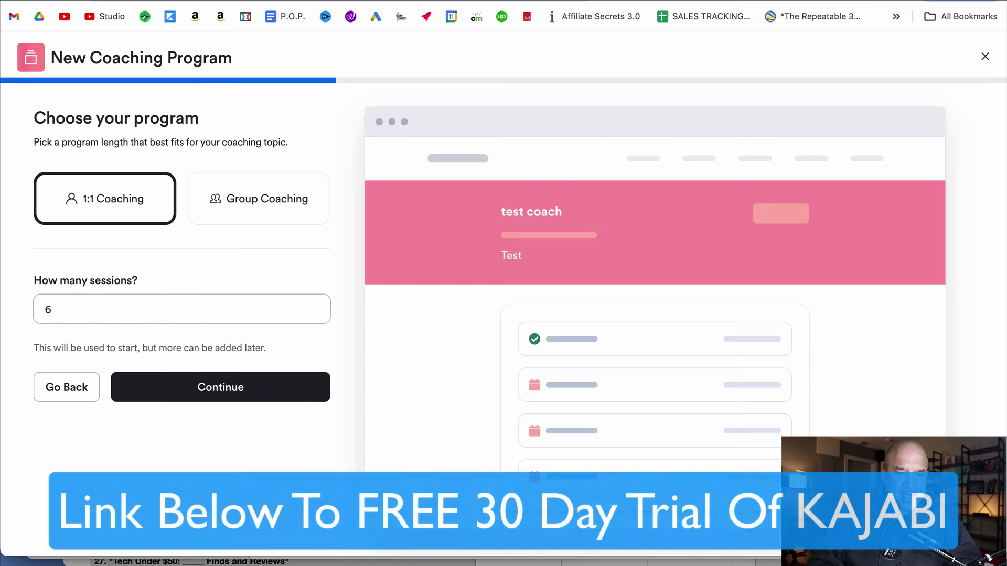
{"action": "left_click", "coordinate": [266, 201]}
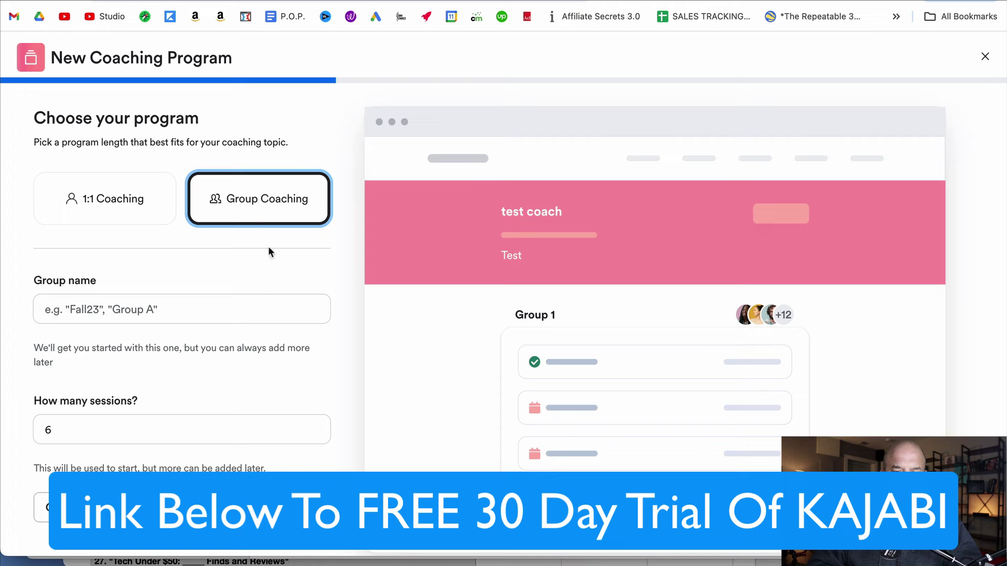
{"action": "scroll", "coordinate": [288, 328], "scroll_direction": "down", "scroll_amount": 1}
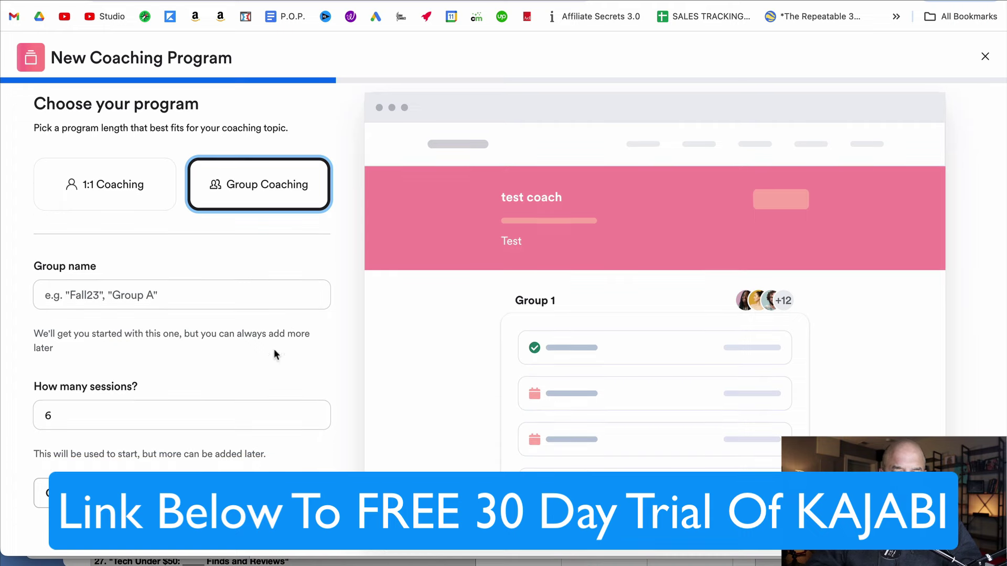
{"action": "left_click", "coordinate": [124, 184]}
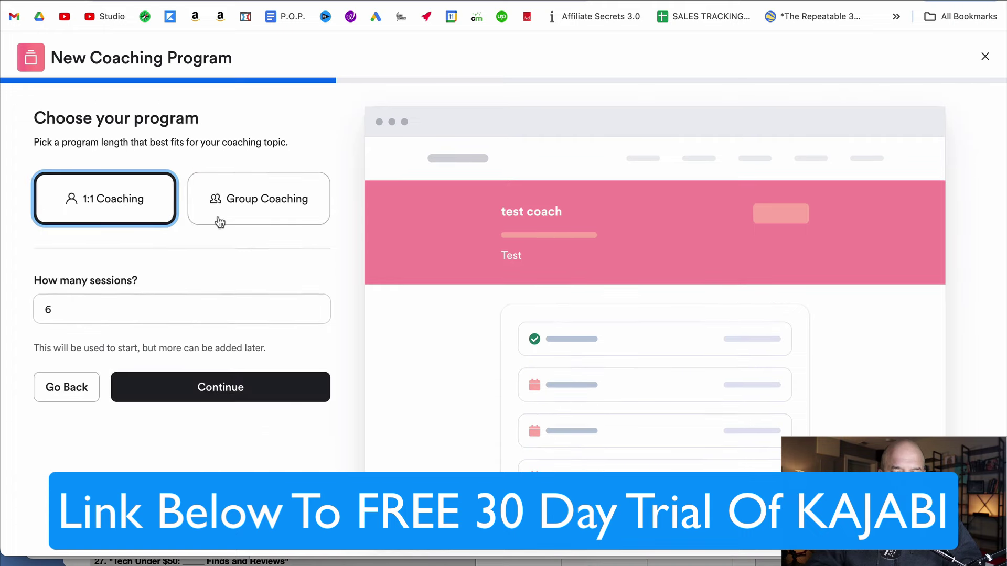
Keep Kajabi Scheduler and Kajabi Live Video, then view the session duration choices.
{"action": "left_click", "coordinate": [220, 397]}
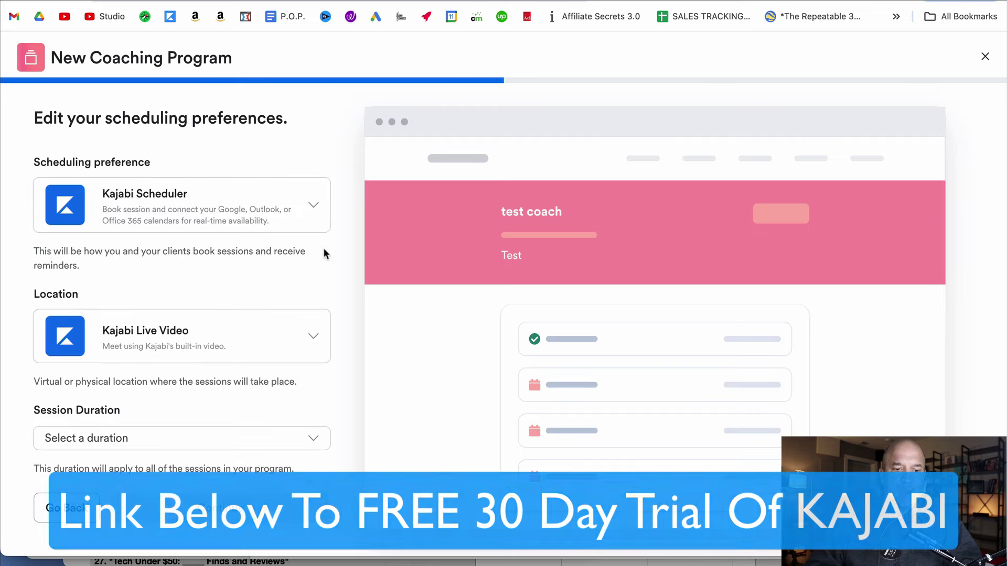
{"action": "left_click", "coordinate": [313, 209]}
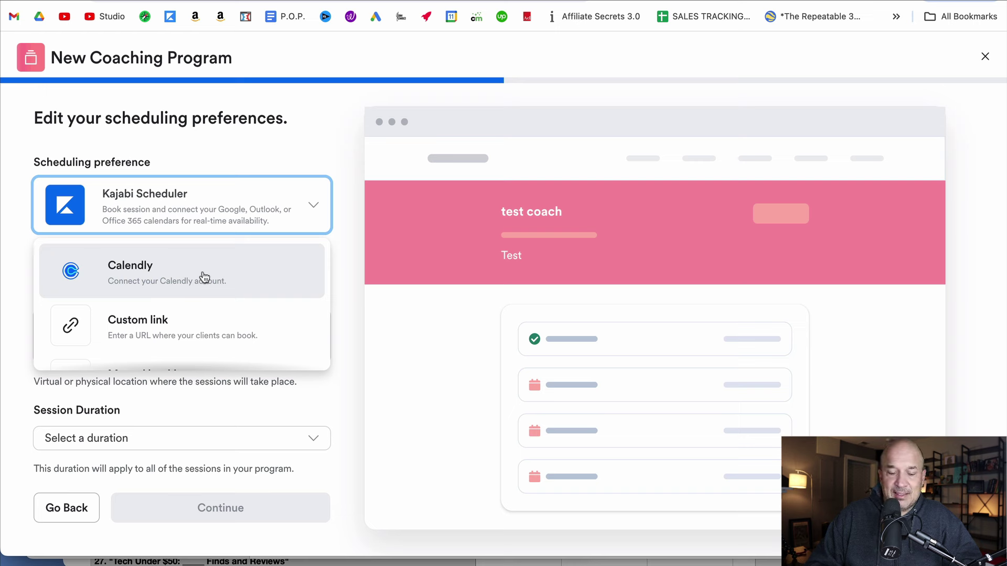
{"action": "left_click", "coordinate": [344, 254]}
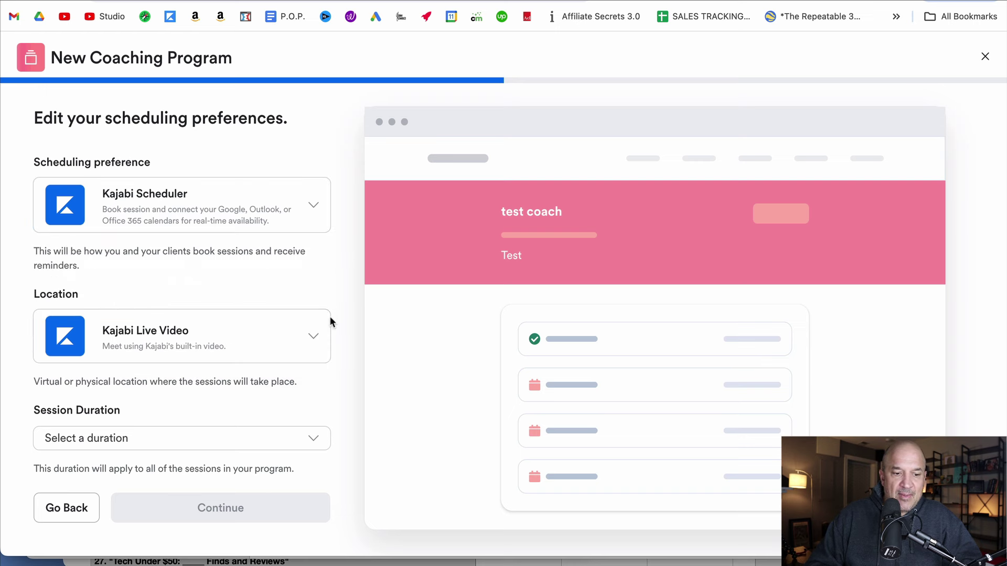
{"action": "left_click", "coordinate": [315, 337]}
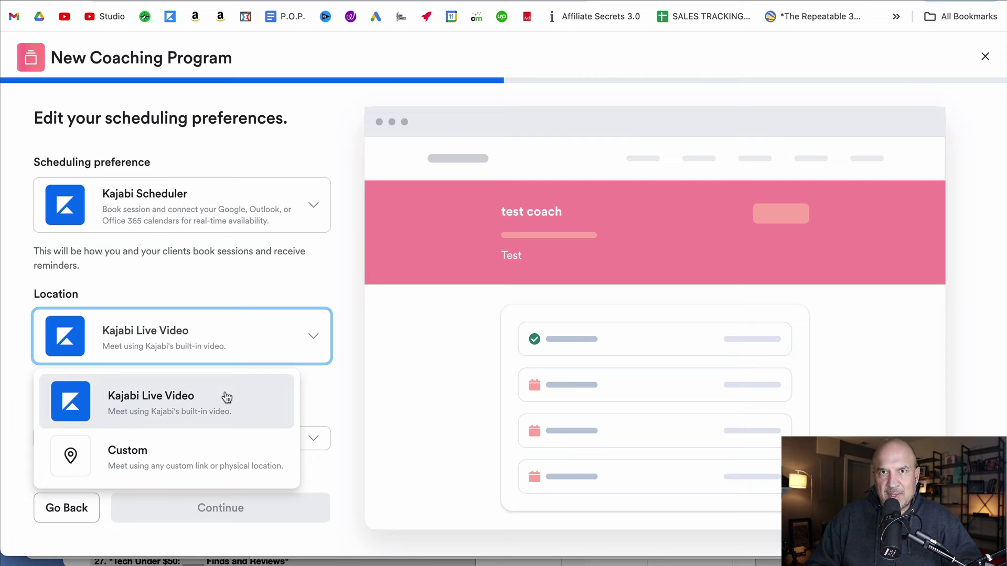
{"action": "left_click", "coordinate": [354, 403]}
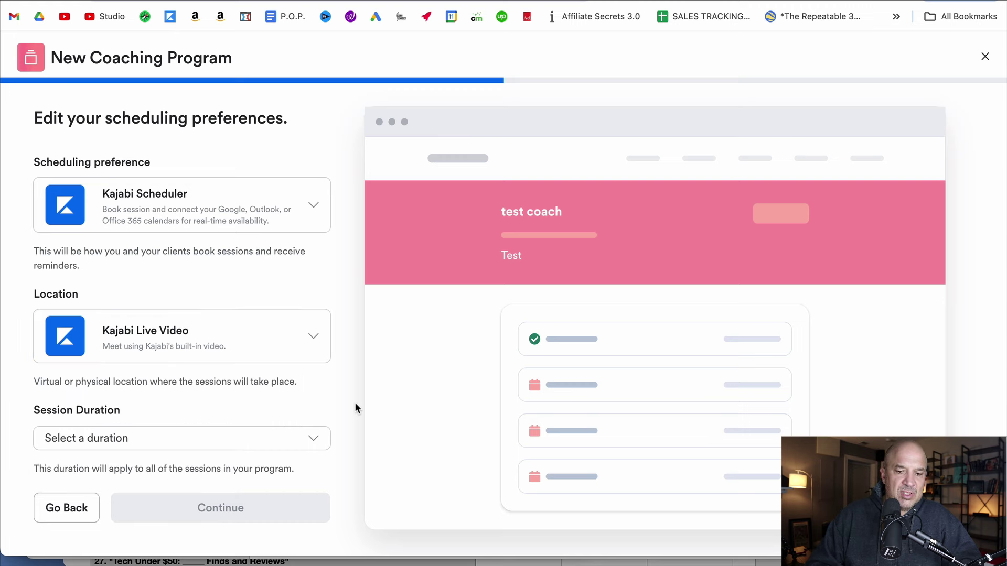
{"action": "left_click", "coordinate": [268, 434]}
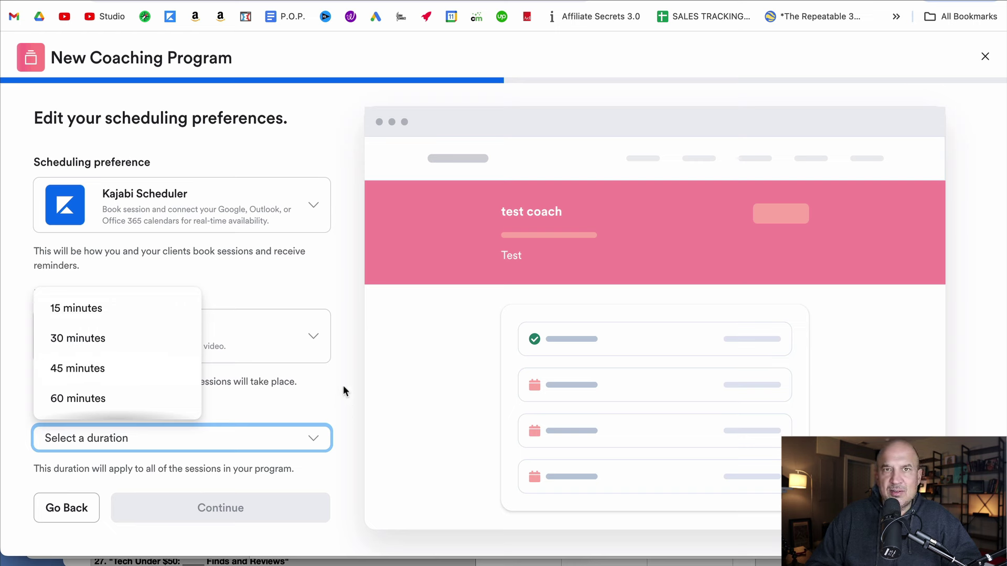
Set 30-minute sessions, then a red primary and blue secondary brand colour.
{"action": "left_click", "coordinate": [122, 338]}
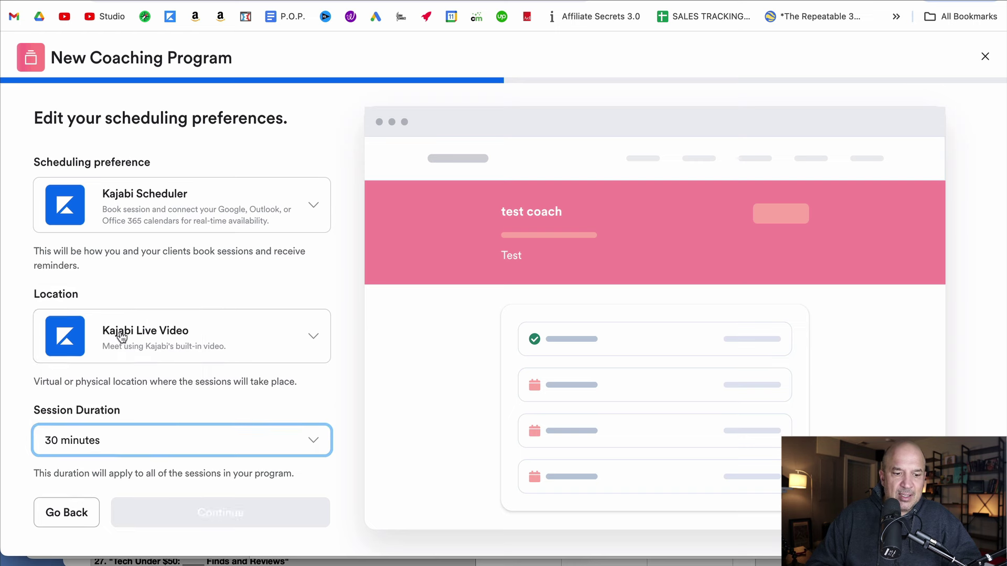
{"action": "left_click", "coordinate": [242, 512]}
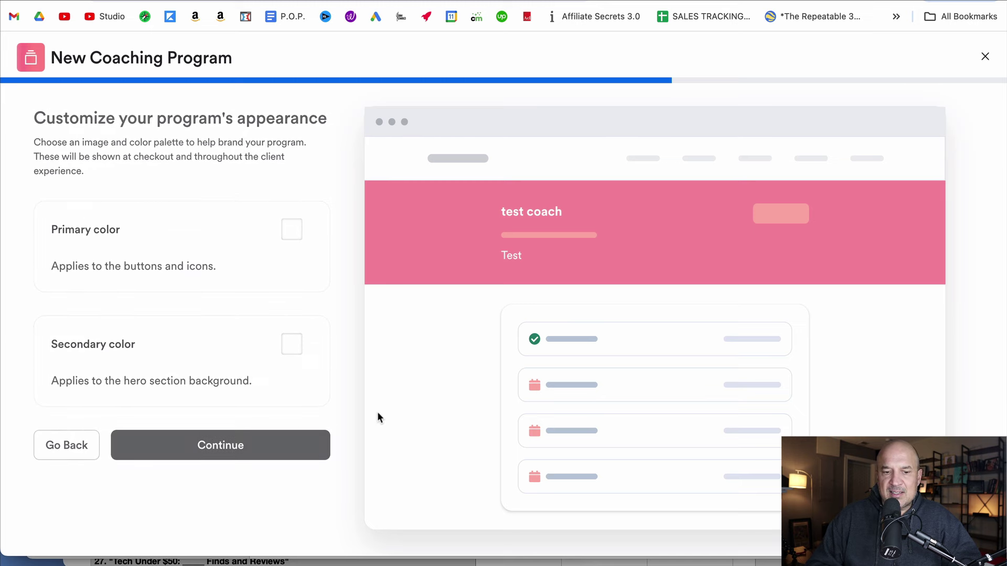
{"action": "left_click", "coordinate": [295, 232]}
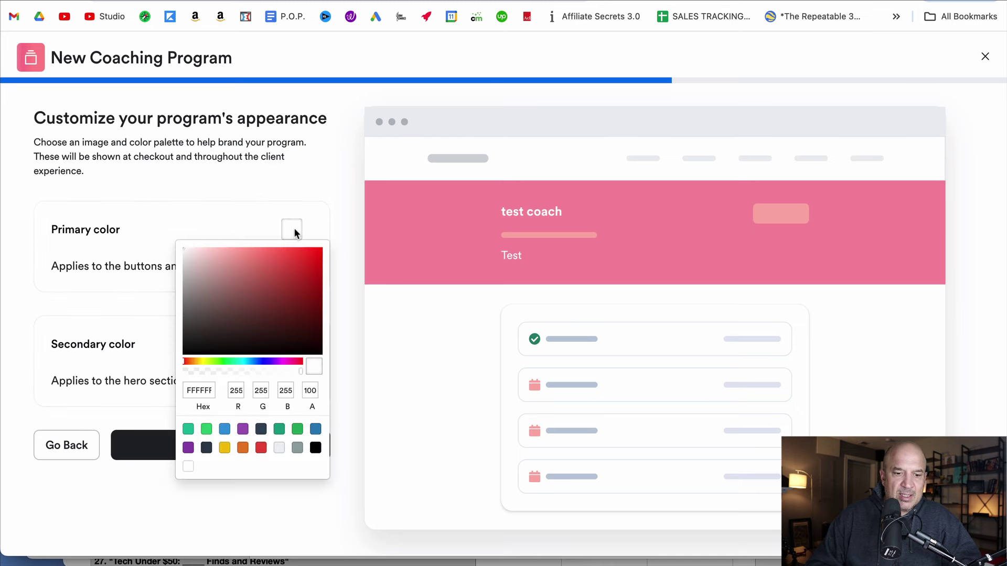
{"action": "left_click", "coordinate": [302, 266]}
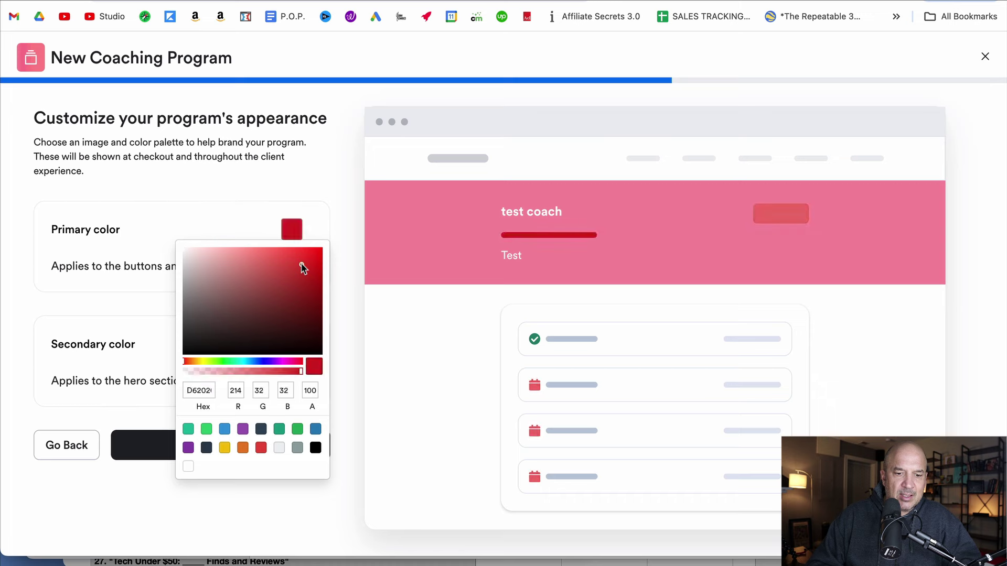
{"action": "left_click", "coordinate": [337, 226]}
{"action": "left_click", "coordinate": [291, 346]}
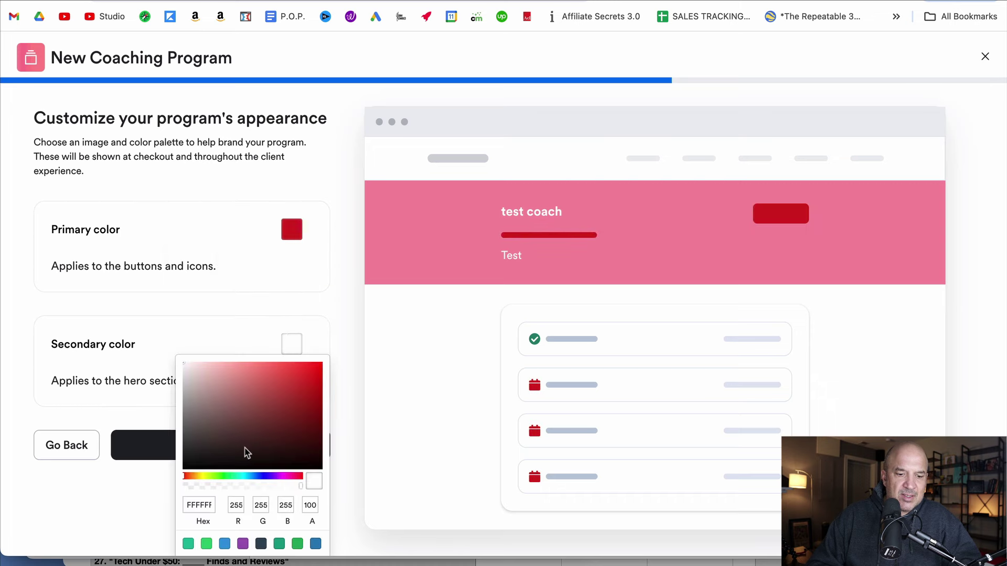
{"action": "left_click", "coordinate": [224, 543]}
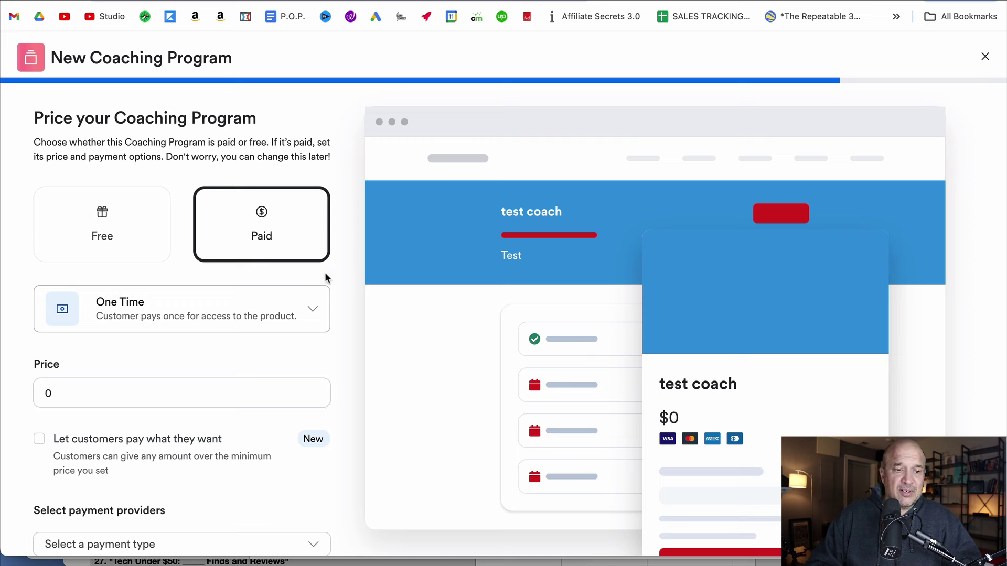
Make the program a paid $99 one-time offer using Kajabi Payments.
{"action": "left_click", "coordinate": [73, 390]}
{"action": "key", "text": "BackSpace"}
{"action": "type", "text": "99"}
{"action": "scroll", "coordinate": [56, 377], "scroll_direction": "down", "scroll_amount": 2}
{"action": "scroll", "coordinate": [190, 384], "scroll_direction": "down", "scroll_amount": 3}
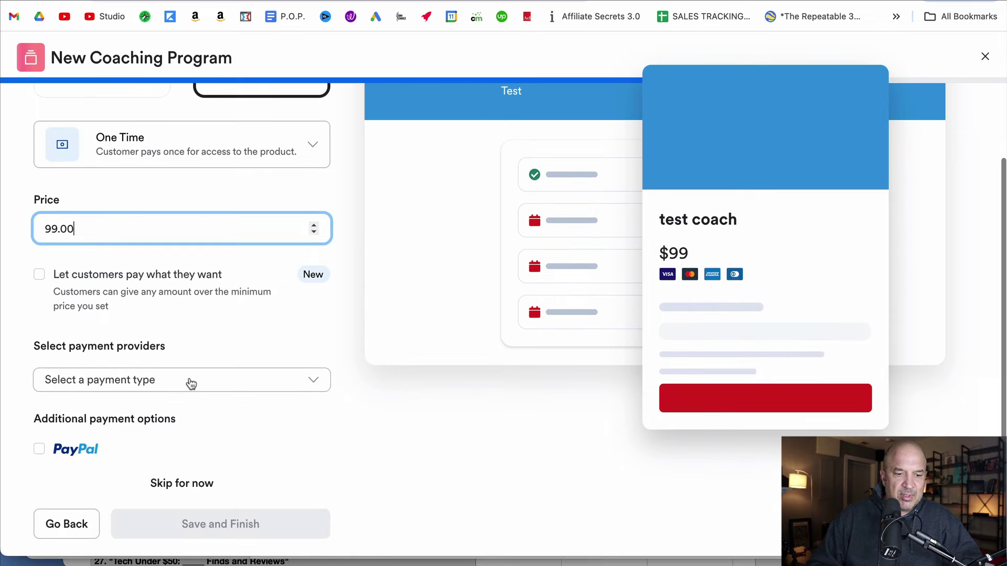
{"action": "left_click", "coordinate": [203, 383]}
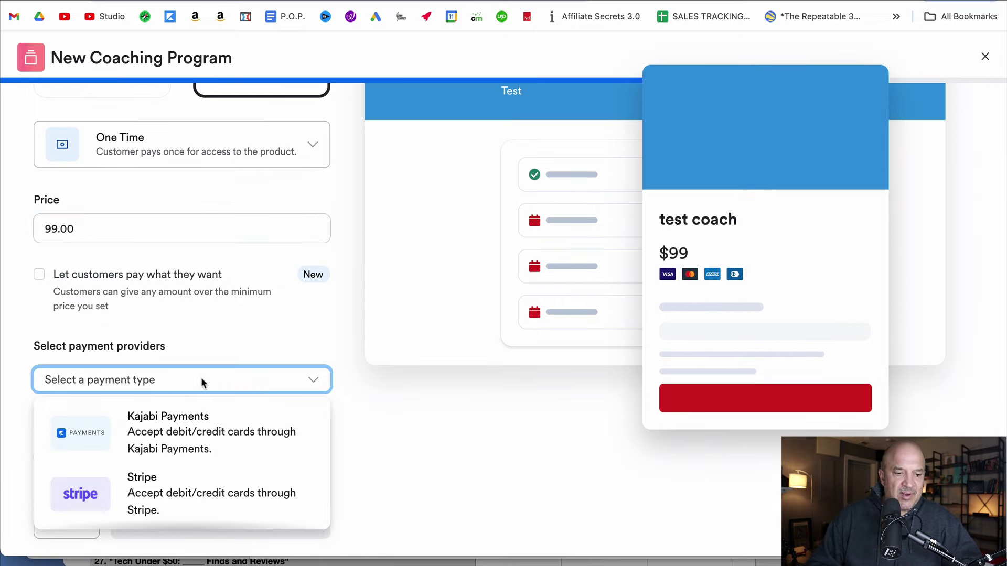
{"action": "left_click", "coordinate": [193, 420]}
{"action": "scroll", "coordinate": [306, 457], "scroll_direction": "down", "scroll_amount": 3}
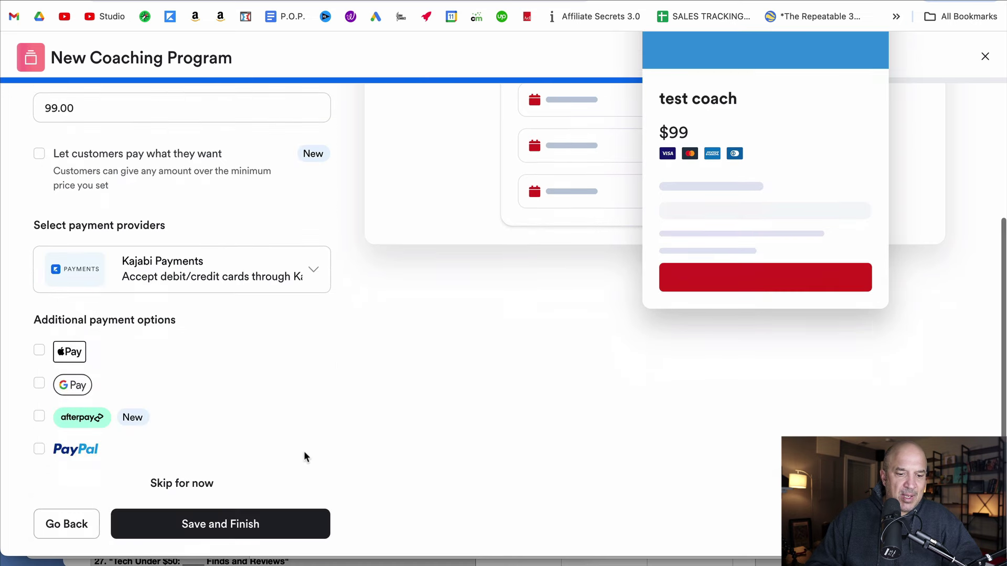
Save the test coach program, check its six-session outline, then open the Community product.
{"action": "left_click", "coordinate": [233, 523]}
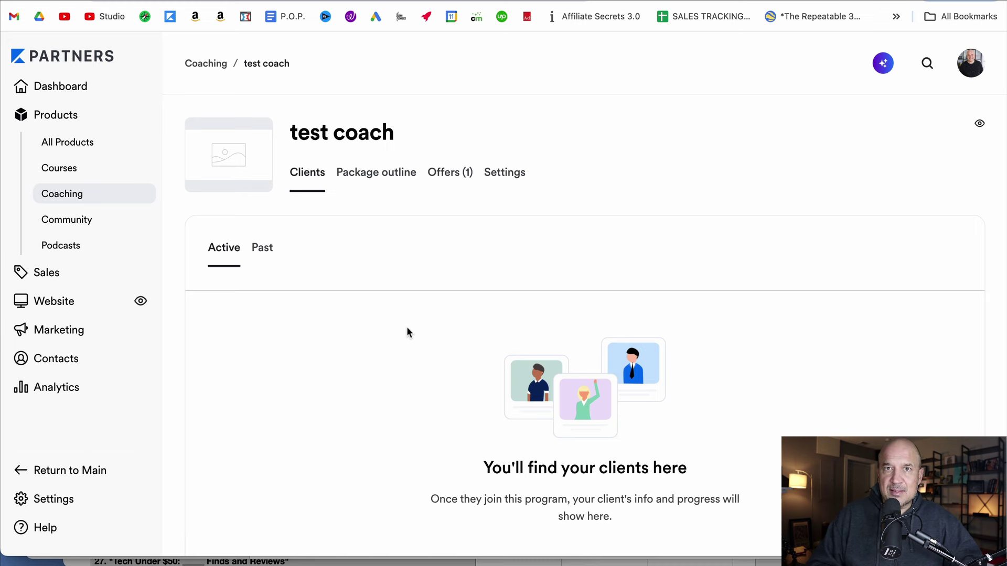
{"action": "left_click", "coordinate": [362, 175]}
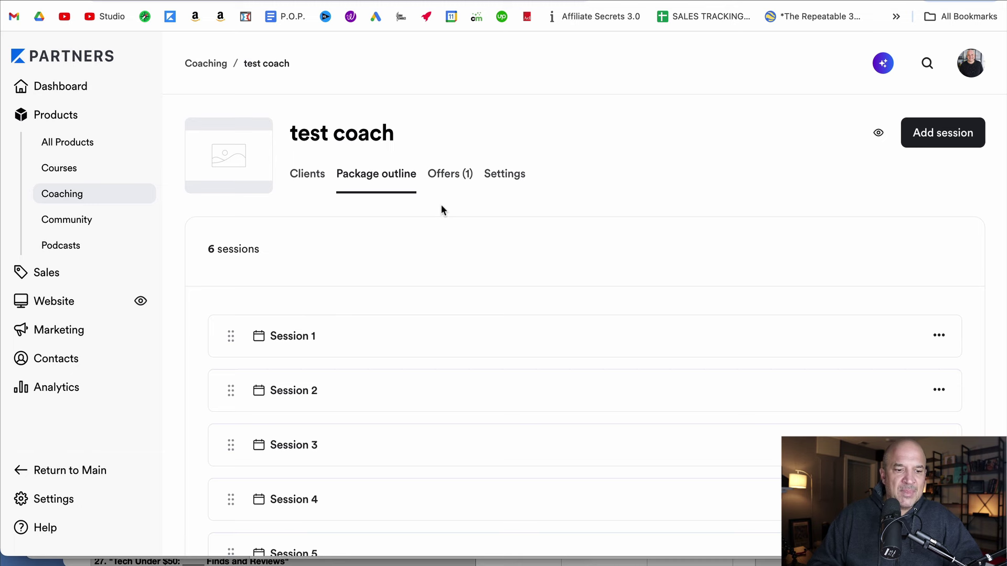
{"action": "left_click", "coordinate": [83, 221]}
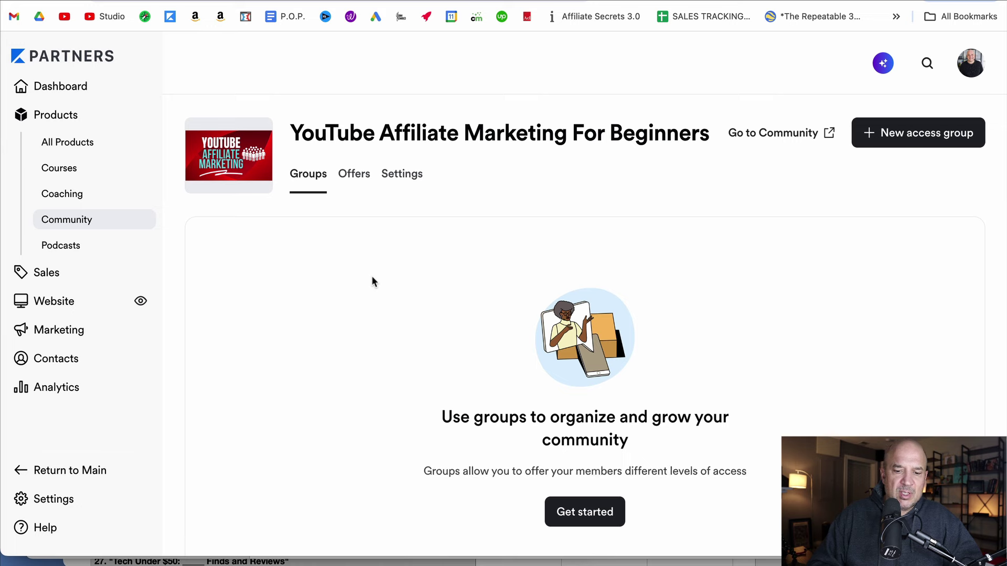
Create an access group named 'Test' with Free pricing and save it.
{"action": "left_click", "coordinate": [581, 512]}
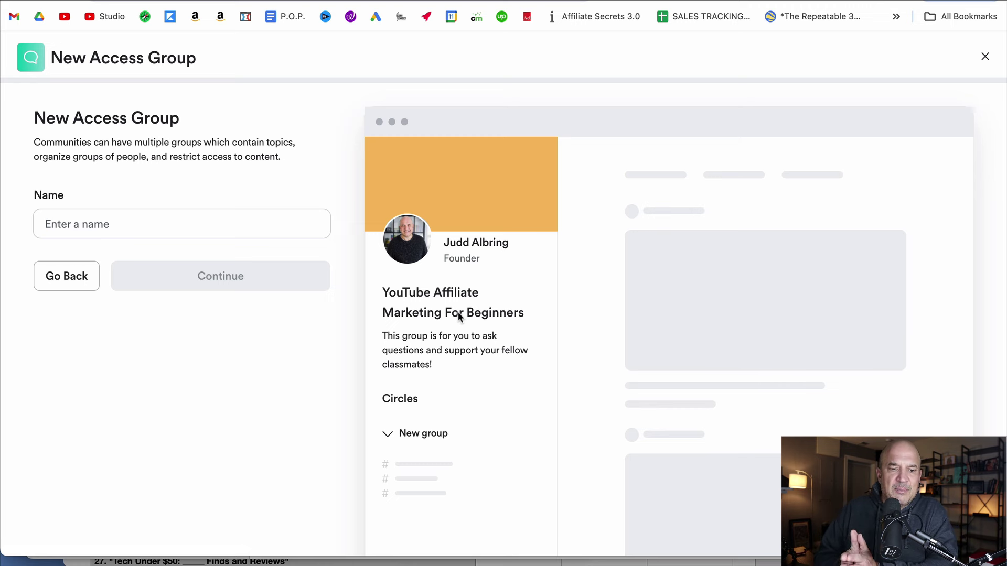
{"action": "left_click", "coordinate": [133, 221]}
{"action": "type", "text": "Test"}
{"action": "left_click", "coordinate": [197, 274]}
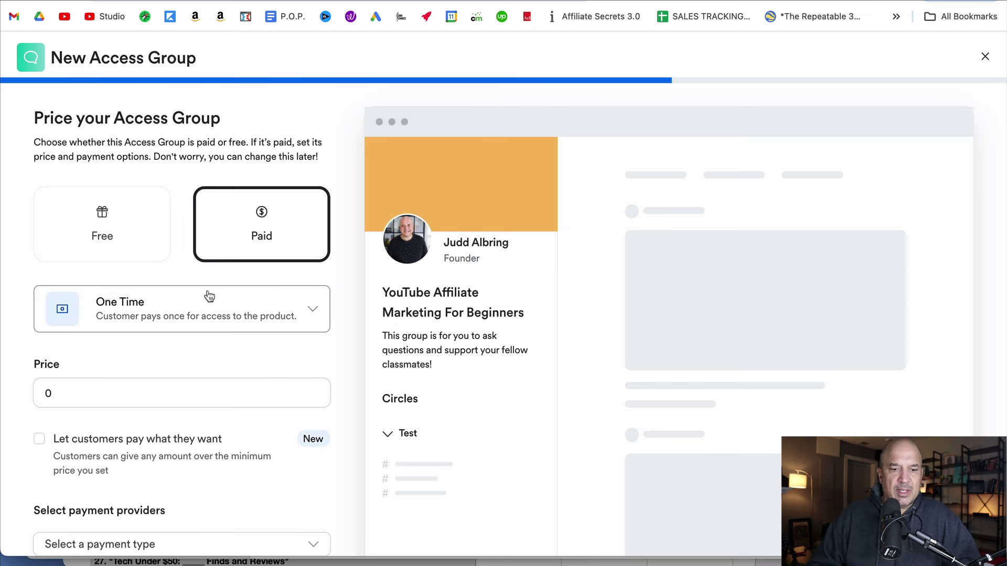
{"action": "left_click", "coordinate": [121, 231]}
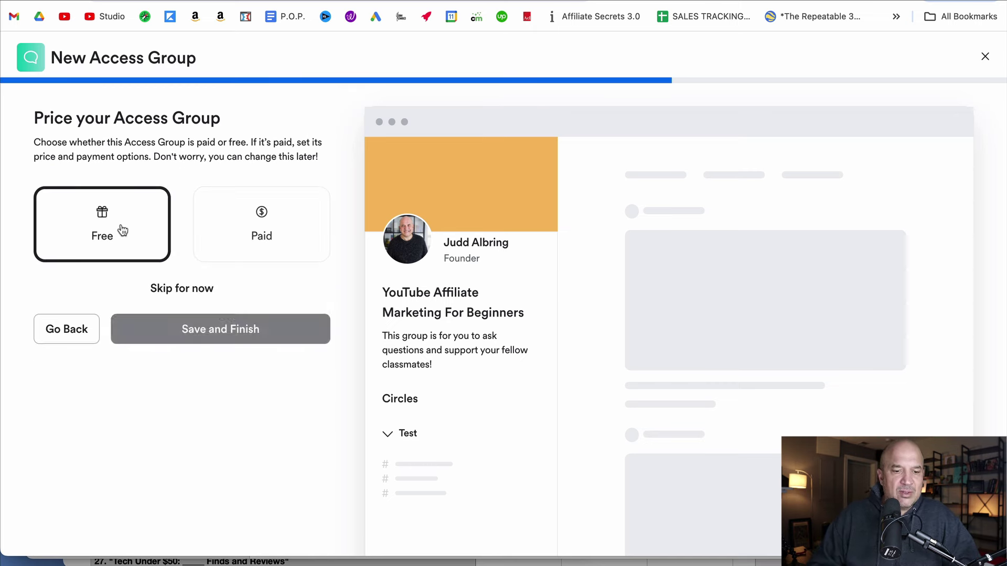
{"action": "left_click", "coordinate": [222, 228]}
{"action": "left_click", "coordinate": [128, 229]}
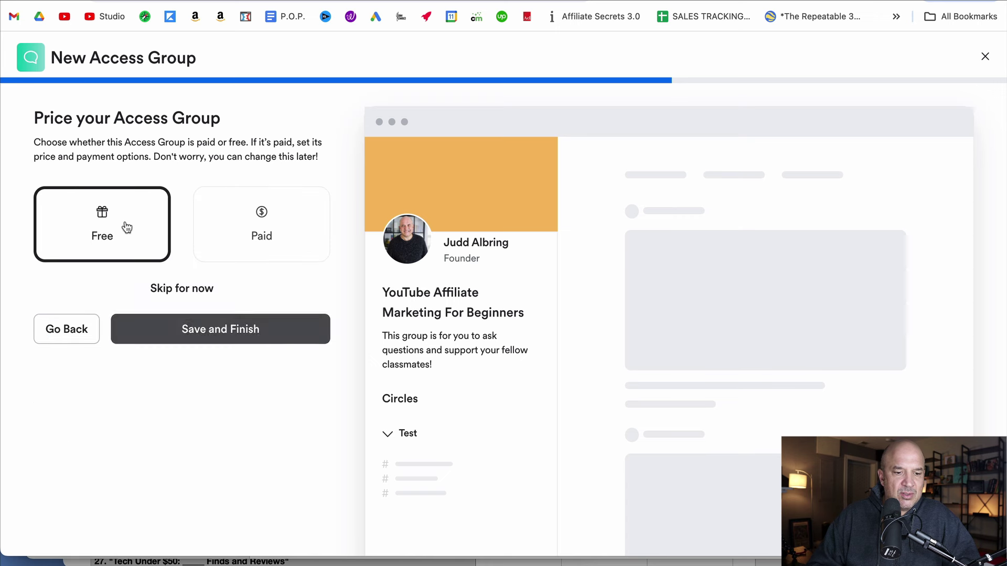
{"action": "left_click", "coordinate": [199, 332]}
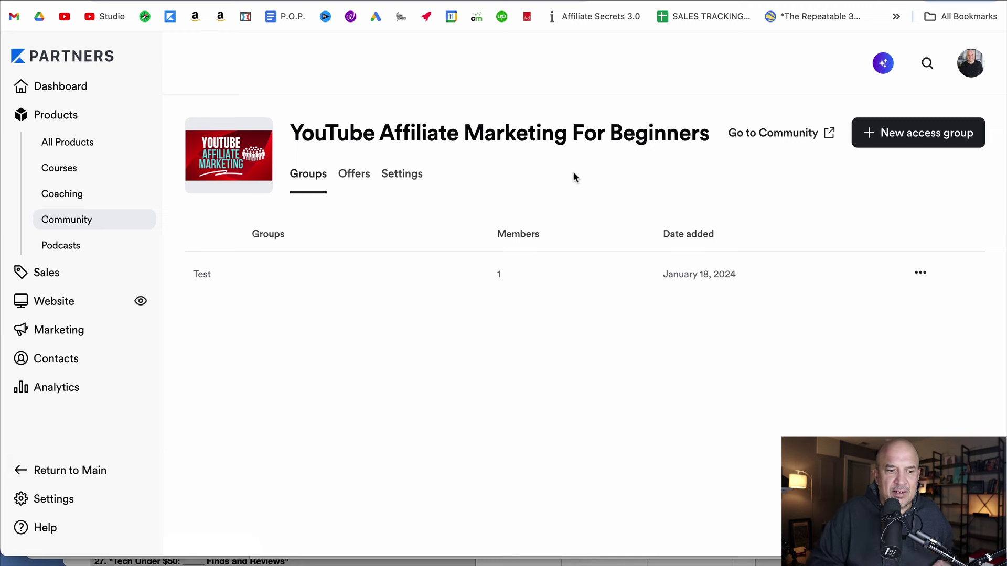
Visit Podcasts, then open the Sales Payments overview showing $0.00 gross revenue.
{"action": "left_click", "coordinate": [94, 246]}
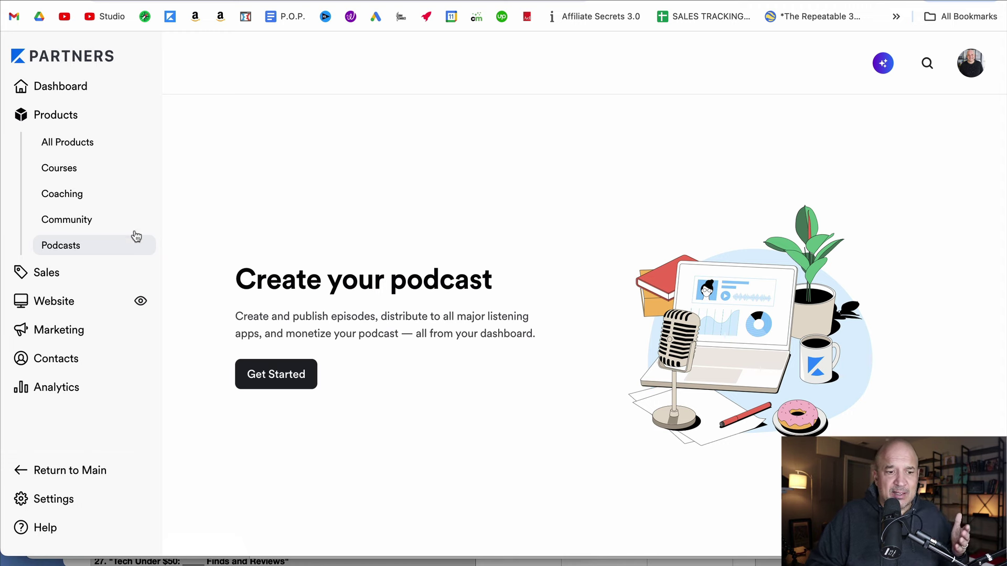
{"action": "left_click", "coordinate": [48, 274]}
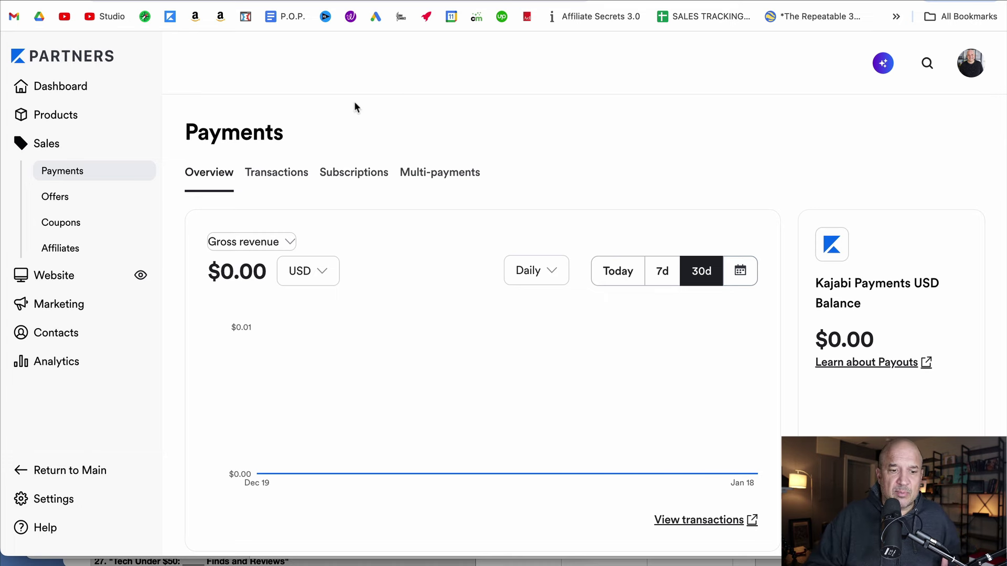
Check the empty Transactions, Subscriptions and Multi-payments tabs.
{"action": "scroll", "coordinate": [511, 191], "scroll_direction": "down", "scroll_amount": 4}
{"action": "scroll", "coordinate": [511, 192], "scroll_direction": "down", "scroll_amount": 3}
{"action": "scroll", "coordinate": [510, 192], "scroll_direction": "down", "scroll_amount": 3}
{"action": "scroll", "coordinate": [510, 192], "scroll_direction": "up", "scroll_amount": 1}
{"action": "scroll", "coordinate": [511, 192], "scroll_direction": "up", "scroll_amount": 10}
{"action": "left_click", "coordinate": [278, 109]}
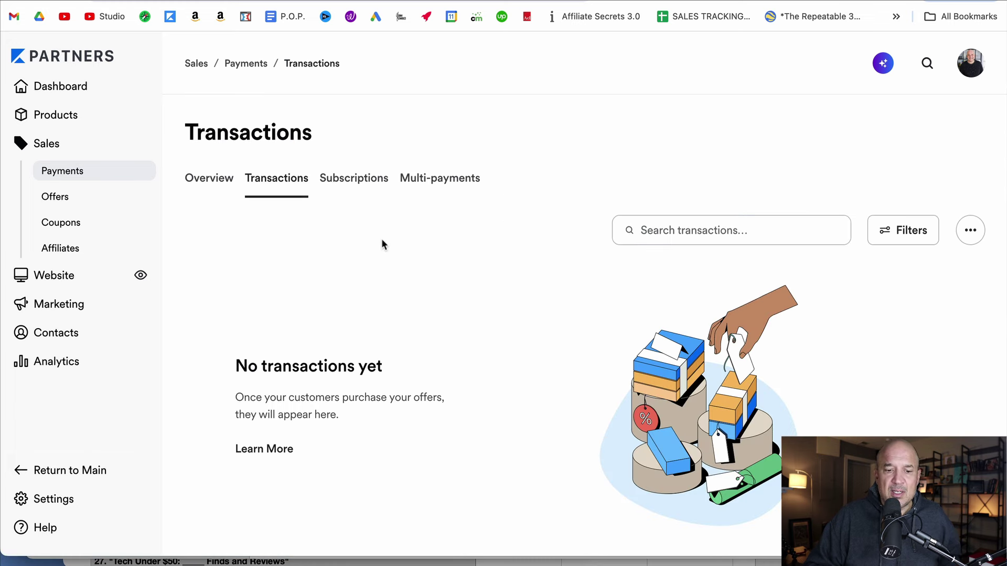
{"action": "left_click", "coordinate": [350, 185]}
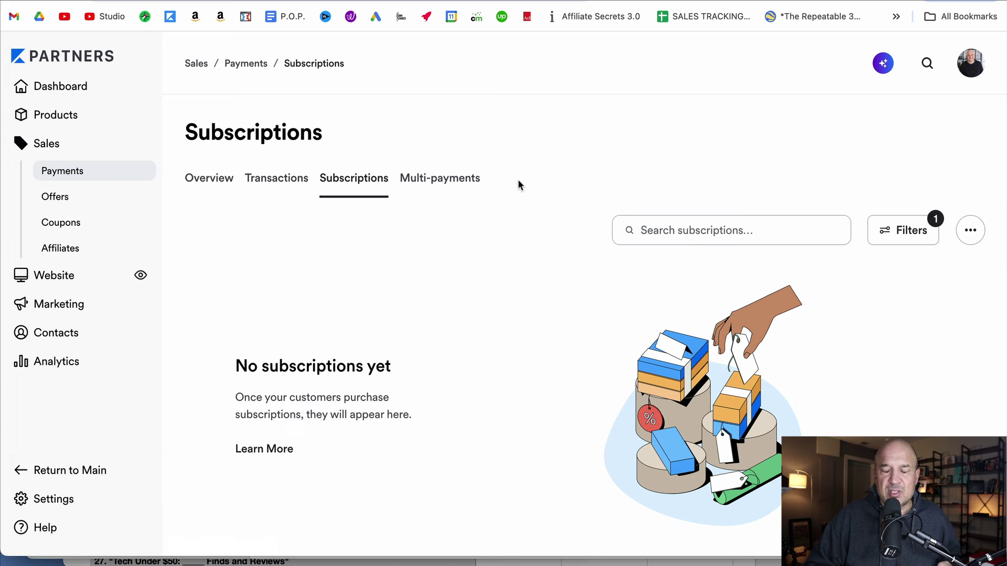
{"action": "left_click", "coordinate": [447, 181]}
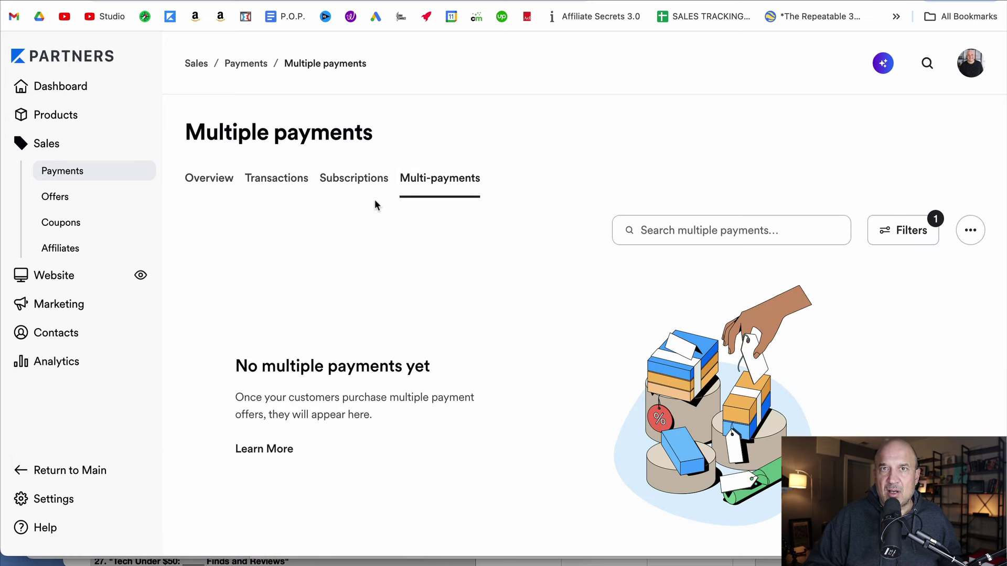
Review the Offers list showing three published offers with no sales.
{"action": "left_click", "coordinate": [64, 197]}
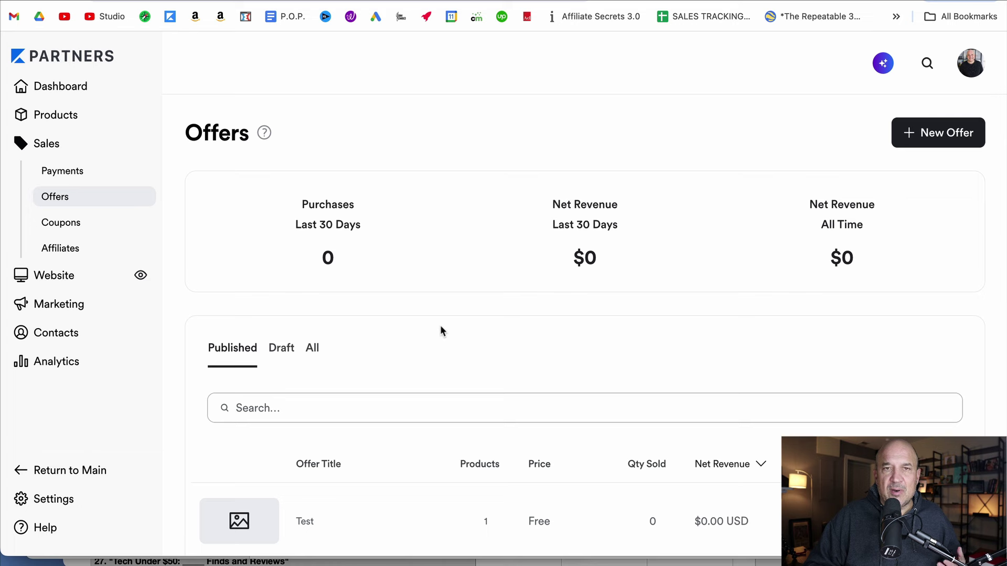
{"action": "scroll", "coordinate": [440, 325], "scroll_direction": "down", "scroll_amount": 3}
{"action": "scroll", "coordinate": [439, 331], "scroll_direction": "down", "scroll_amount": 3}
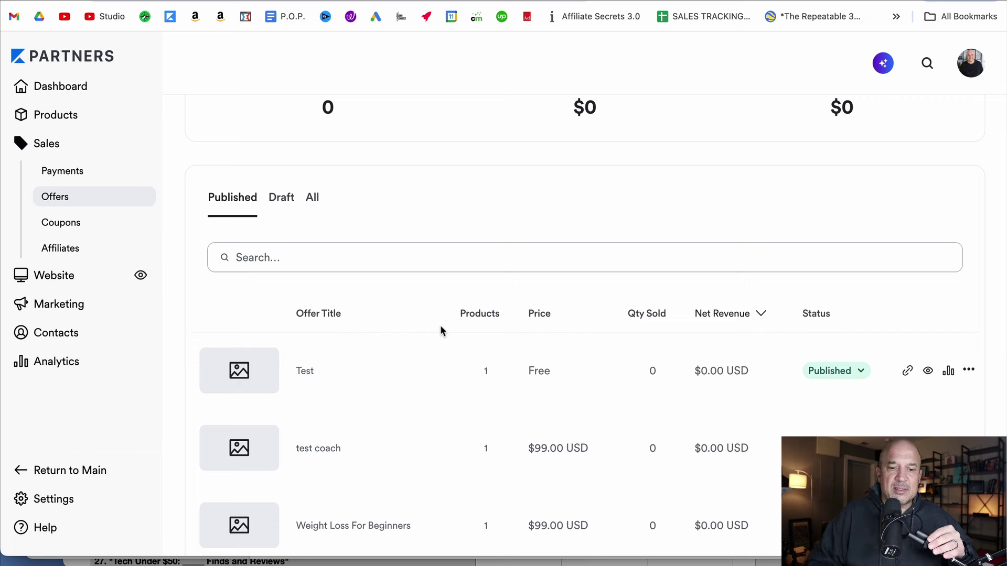
{"action": "scroll", "coordinate": [457, 213], "scroll_direction": "up", "scroll_amount": 3}
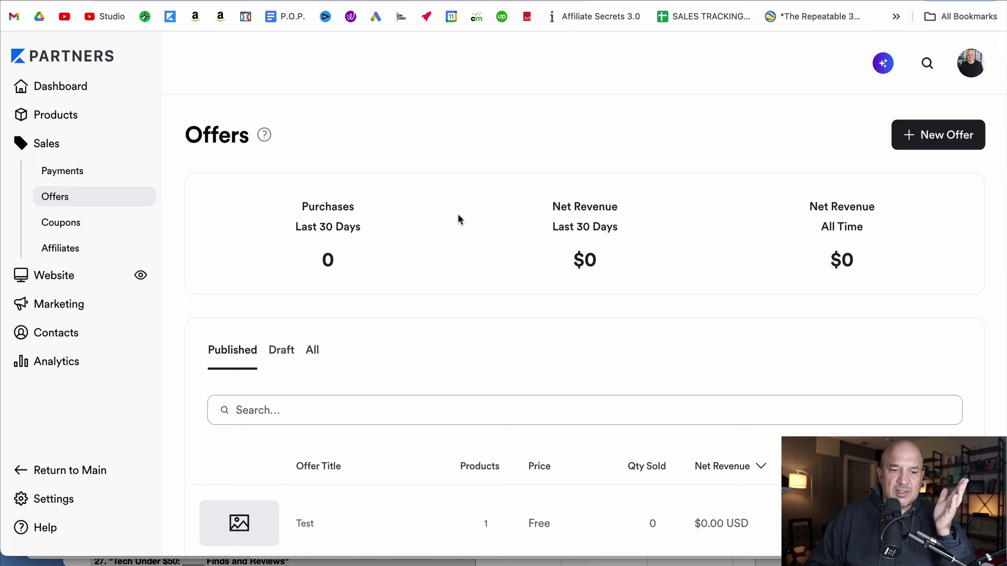
{"action": "scroll", "coordinate": [457, 212], "scroll_direction": "down", "scroll_amount": 2}
{"action": "scroll", "coordinate": [457, 216], "scroll_direction": "down", "scroll_amount": 2}
Open Coupons and begin a new coupon, showing the Bulk Codes coupon form.
{"action": "left_click", "coordinate": [61, 222]}
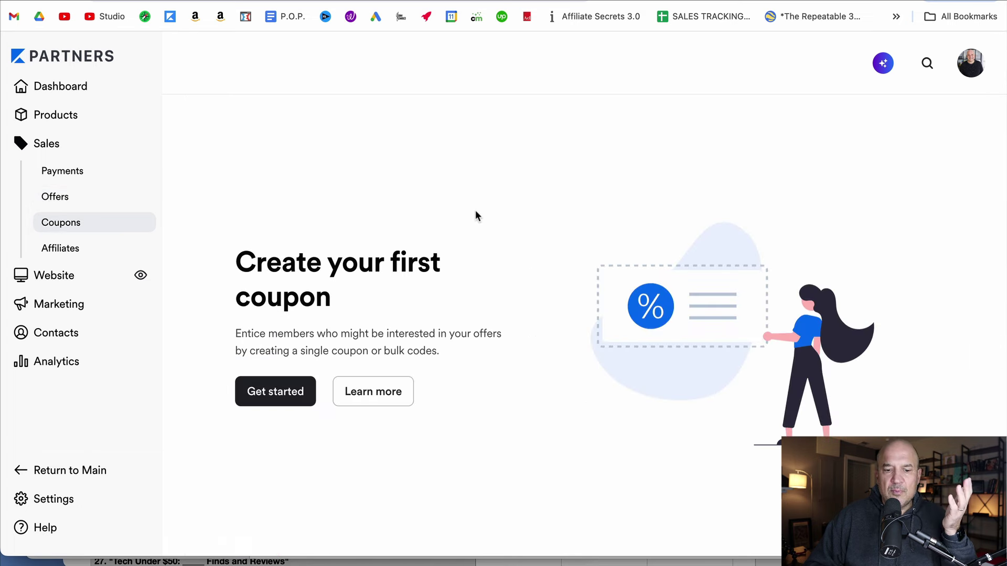
{"action": "left_click", "coordinate": [269, 393]}
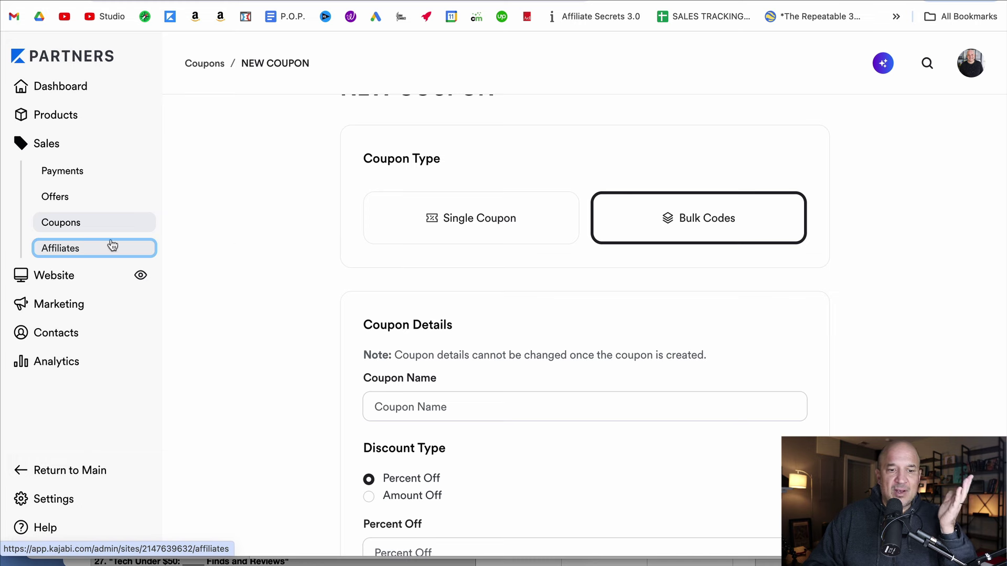
Open Sales > Affiliates Outline showing zero clicks, zero conversions and the signup/login links.
{"action": "left_click", "coordinate": [61, 248]}
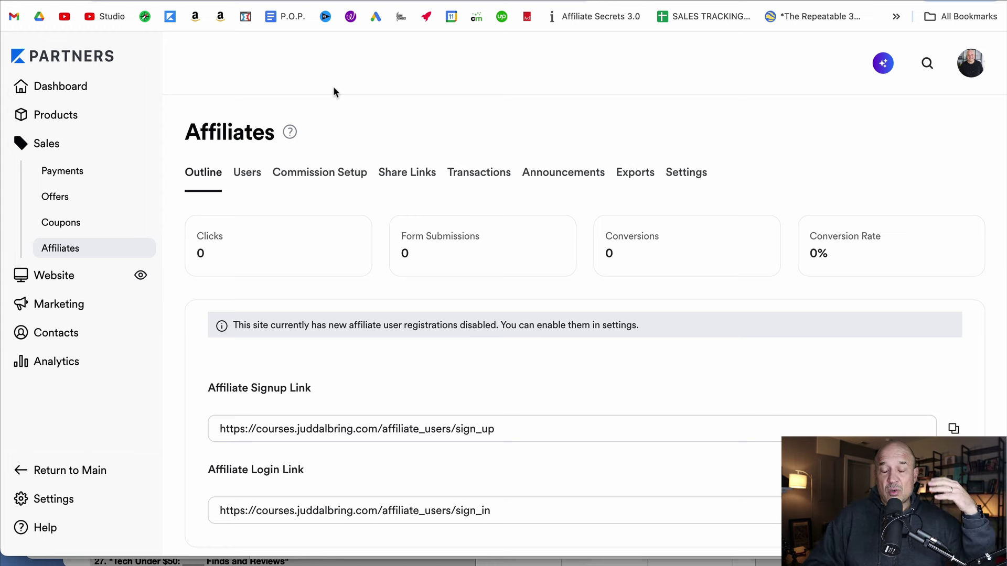
{"action": "scroll", "coordinate": [333, 89], "scroll_direction": "down", "scroll_amount": 1}
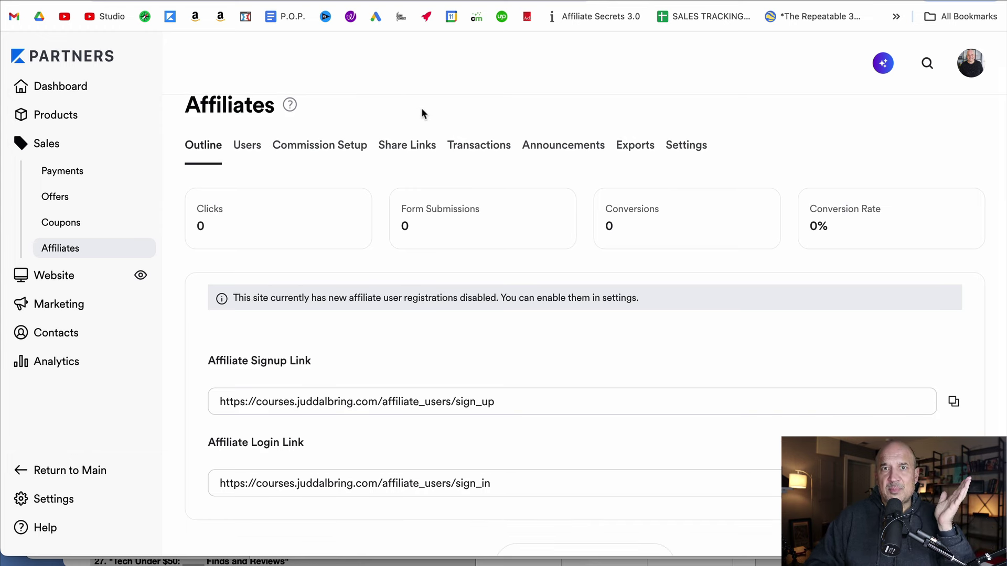
{"action": "left_click", "coordinate": [337, 172]}
Browse free designs in the Template Store, then list the 13 website pages.
{"action": "left_click", "coordinate": [105, 277]}
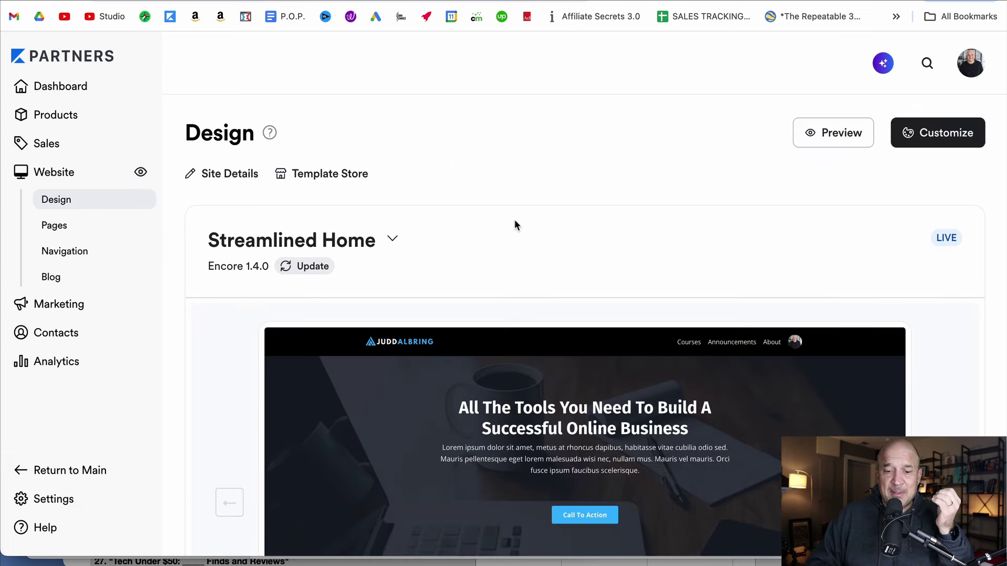
{"action": "left_click", "coordinate": [325, 174]}
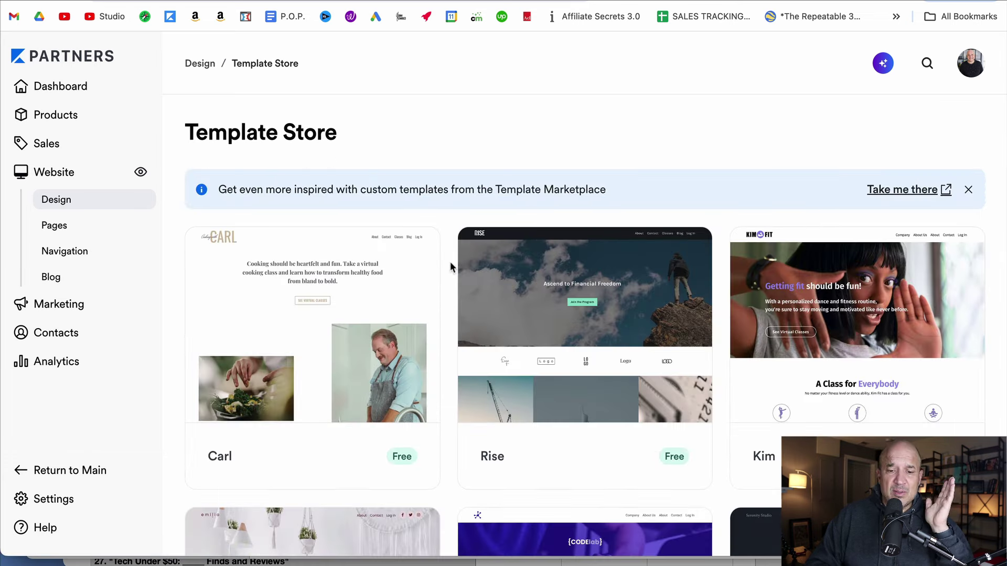
{"action": "scroll", "coordinate": [450, 262], "scroll_direction": "down", "scroll_amount": 2}
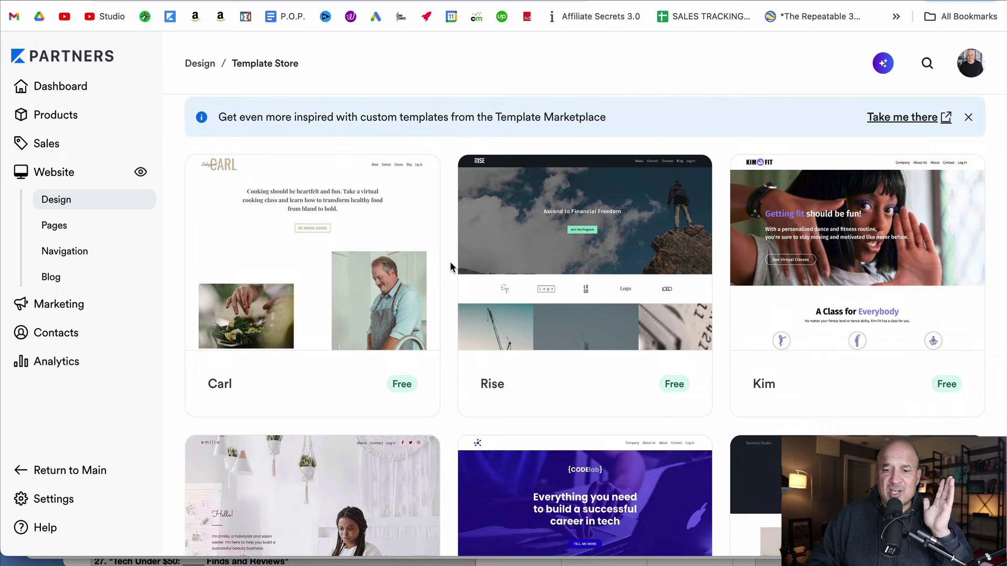
{"action": "scroll", "coordinate": [450, 262], "scroll_direction": "down", "scroll_amount": 5}
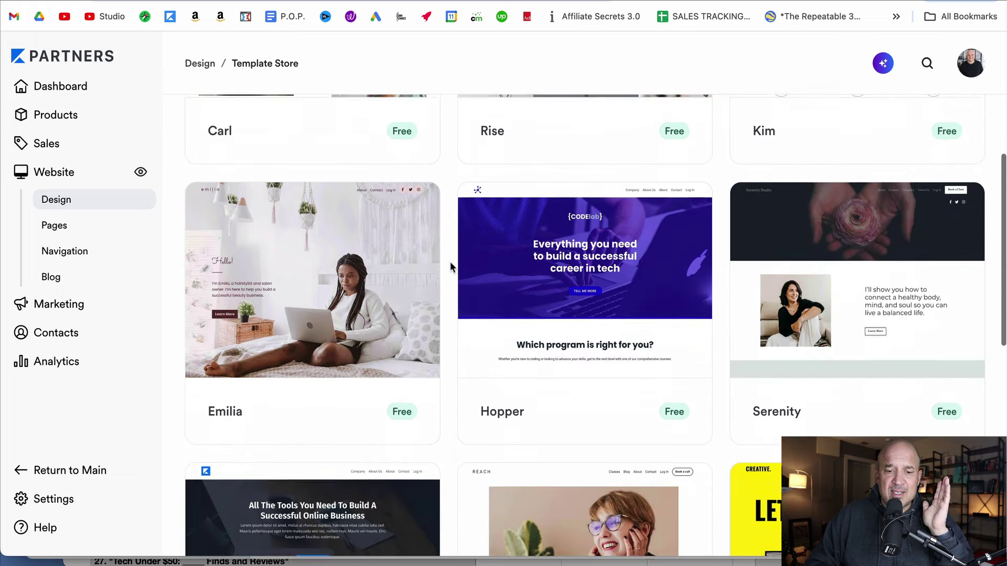
{"action": "scroll", "coordinate": [450, 264], "scroll_direction": "down", "scroll_amount": 2}
{"action": "scroll", "coordinate": [450, 265], "scroll_direction": "down", "scroll_amount": 3}
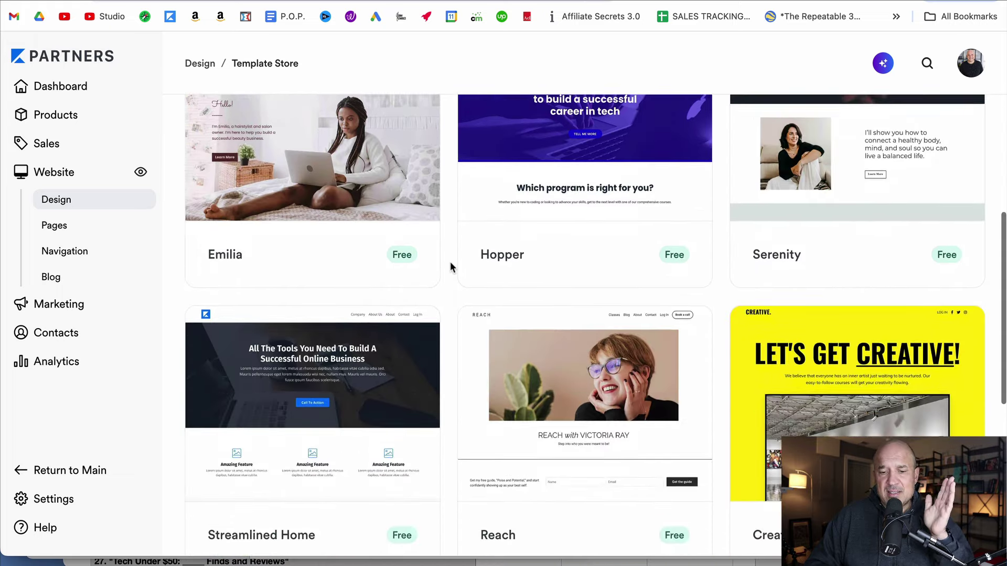
{"action": "left_click", "coordinate": [54, 225]}
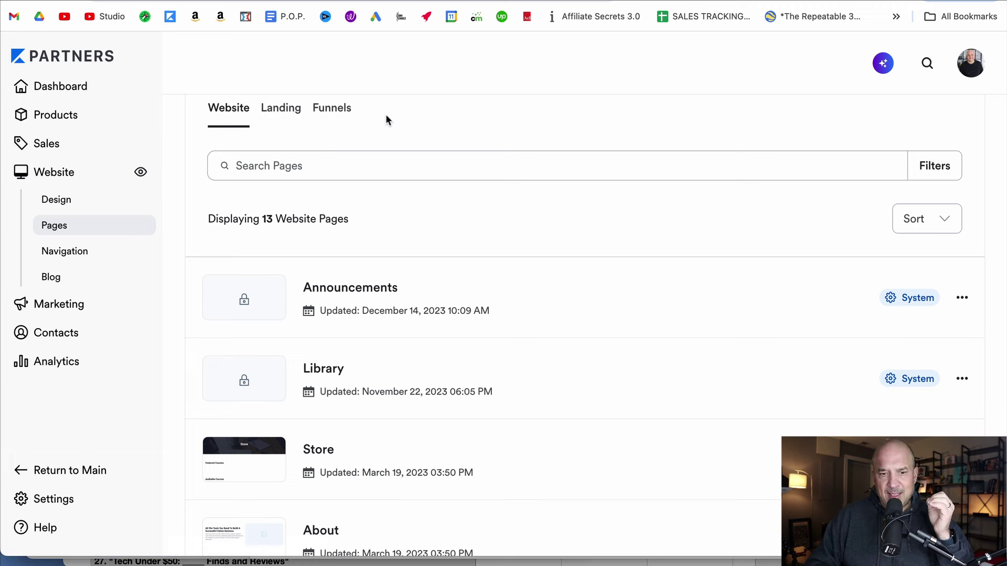
Preview the Opt-in landing page in the editor, then return to landing pages.
{"action": "left_click", "coordinate": [278, 111]}
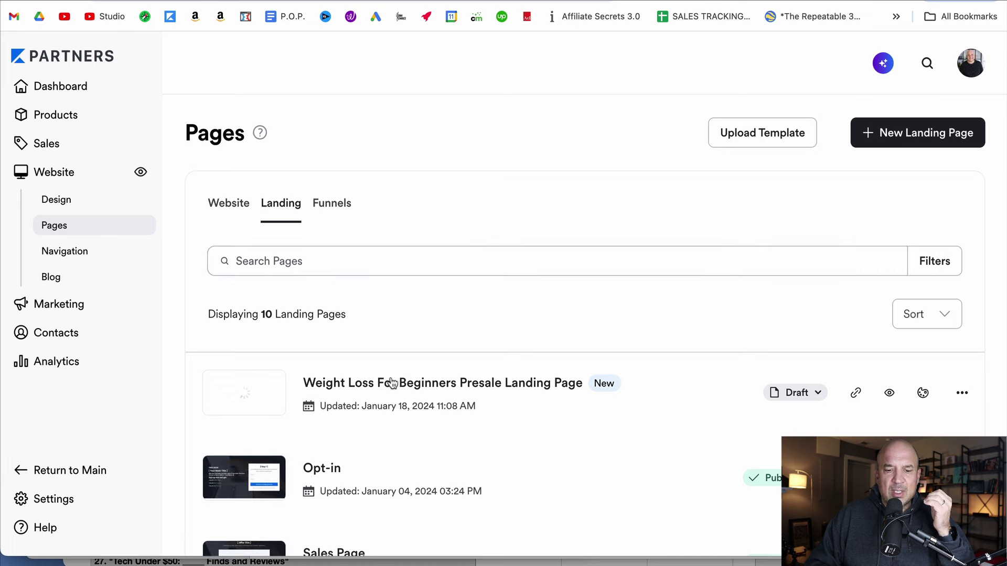
{"action": "left_click", "coordinate": [321, 469]}
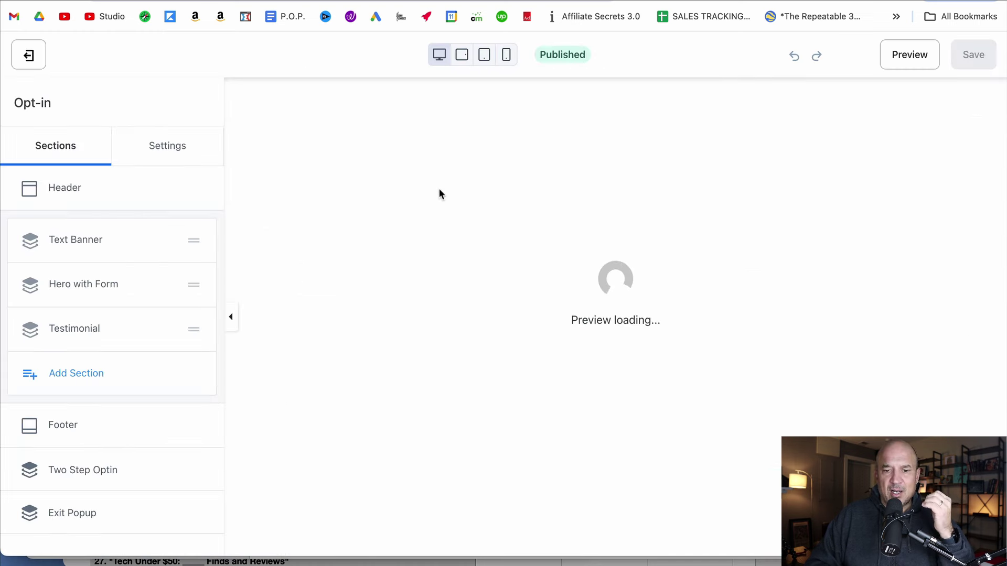
{"action": "scroll", "coordinate": [574, 274], "scroll_direction": "down", "scroll_amount": 3}
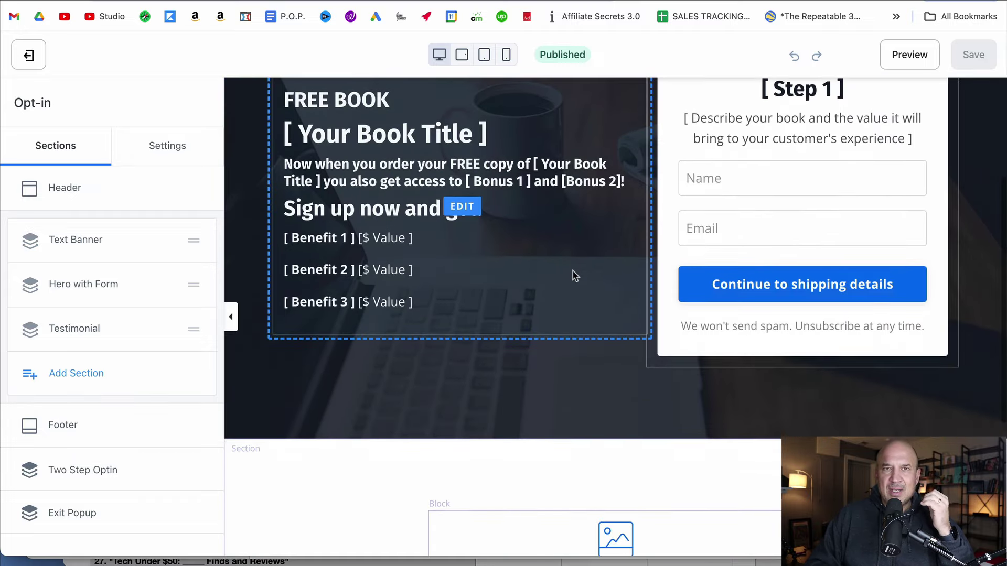
{"action": "scroll", "coordinate": [574, 274], "scroll_direction": "up", "scroll_amount": 2}
{"action": "scroll", "coordinate": [573, 274], "scroll_direction": "up", "scroll_amount": 3}
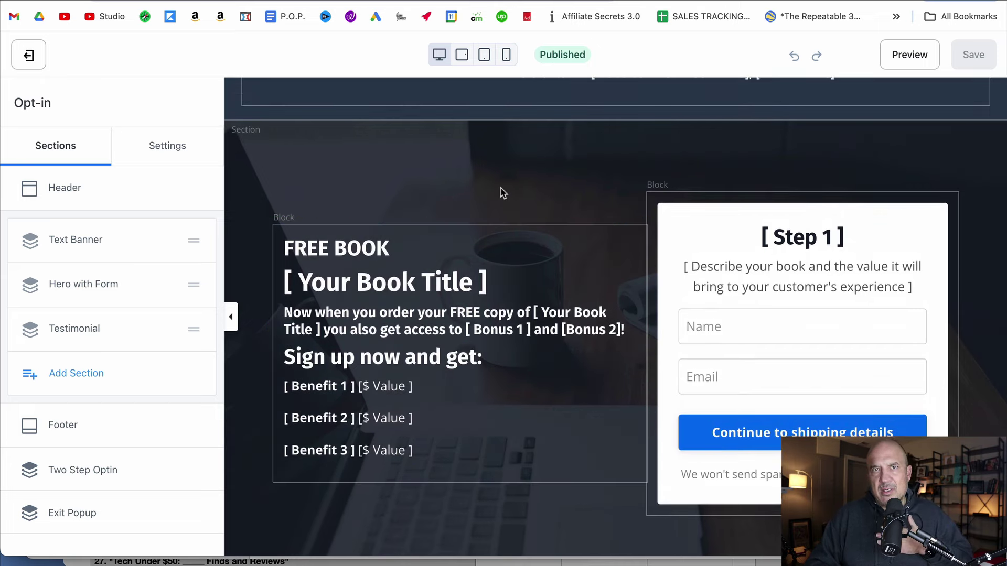
{"action": "left_click", "coordinate": [29, 54]}
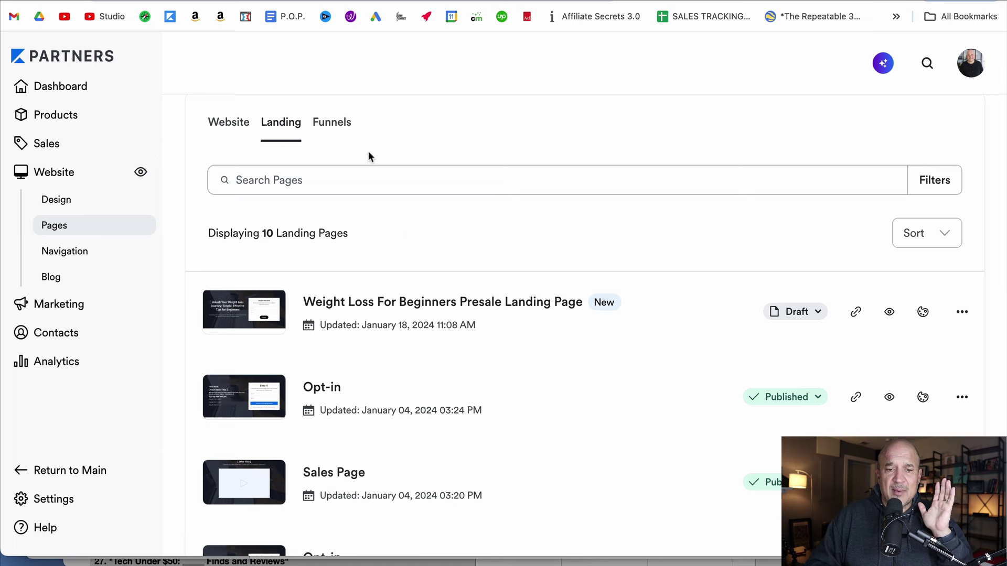
Start a new funnel to show the Freebie and Sales Page funnel types.
{"action": "left_click", "coordinate": [338, 123]}
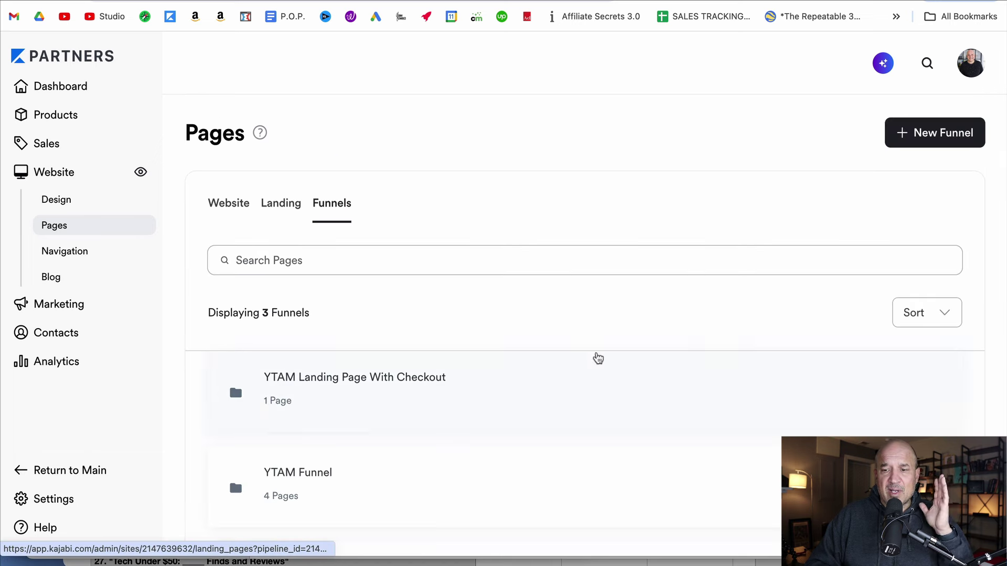
{"action": "left_click", "coordinate": [908, 136]}
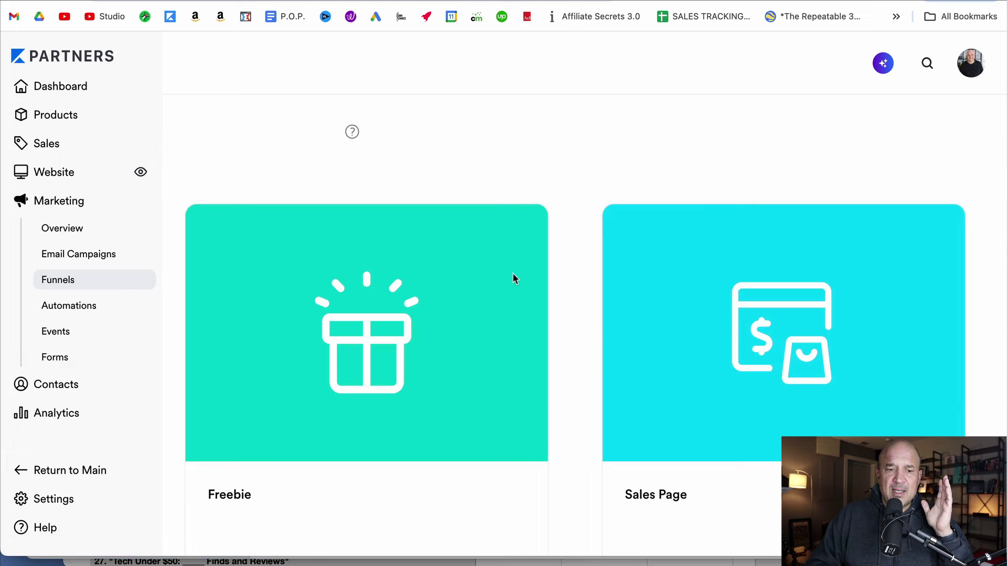
{"action": "scroll", "coordinate": [572, 325], "scroll_direction": "down", "scroll_amount": 1}
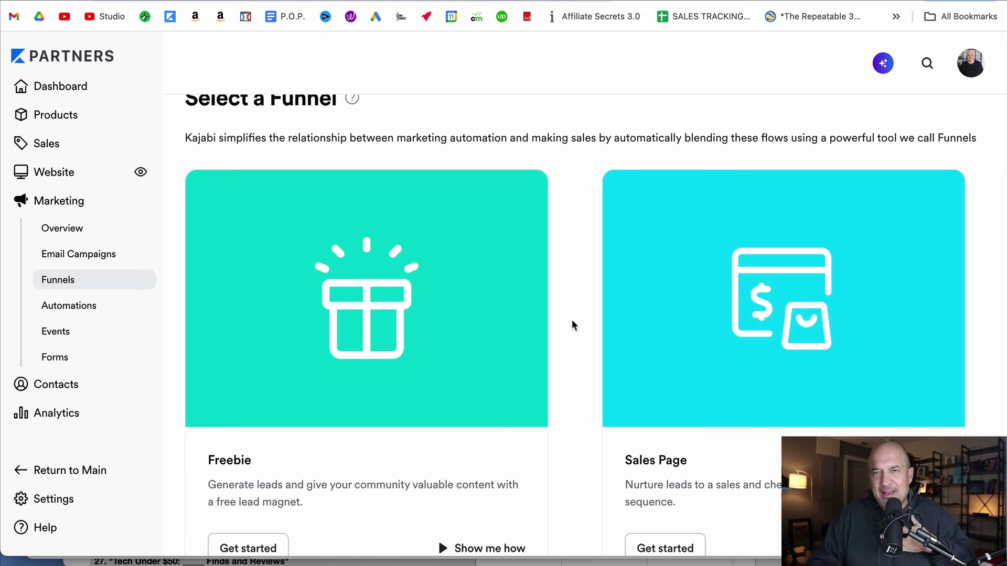
Scroll the Select a Funnel page with the Freebie and Sales Page choices.
{"action": "scroll", "coordinate": [572, 322], "scroll_direction": "down", "scroll_amount": 1}
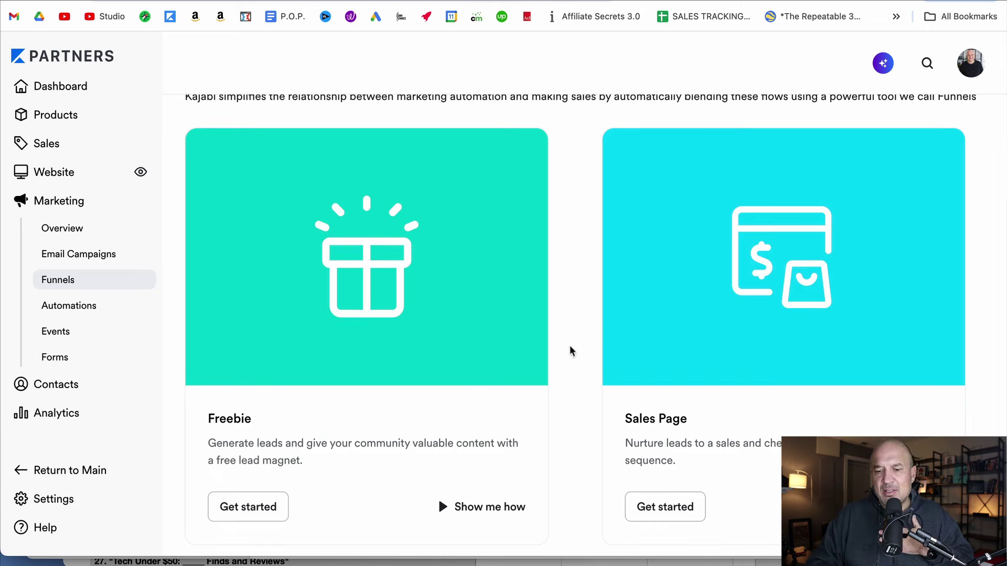
{"action": "left_click", "coordinate": [69, 306]}
{"action": "left_click", "coordinate": [923, 133]}
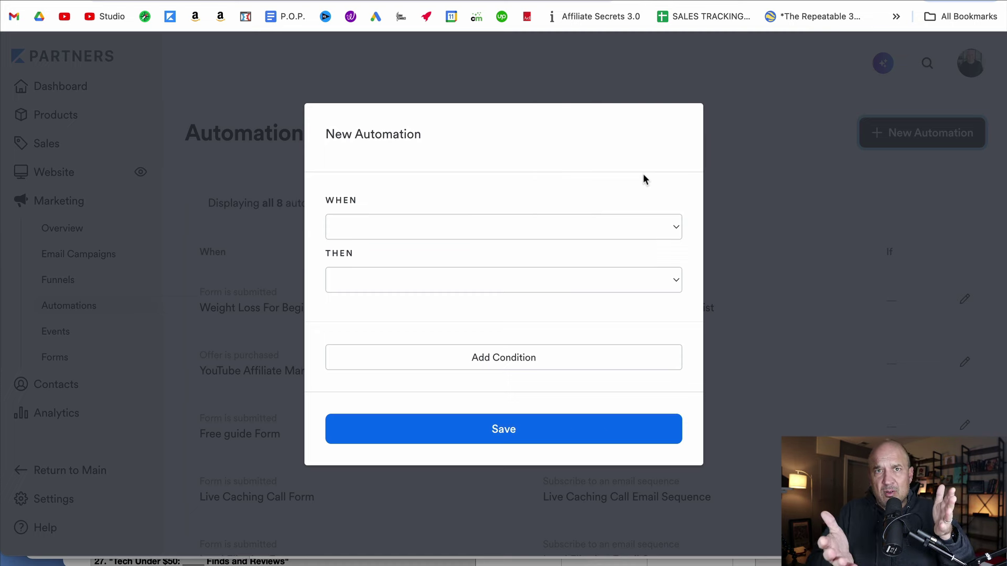
{"action": "left_click", "coordinate": [55, 331]}
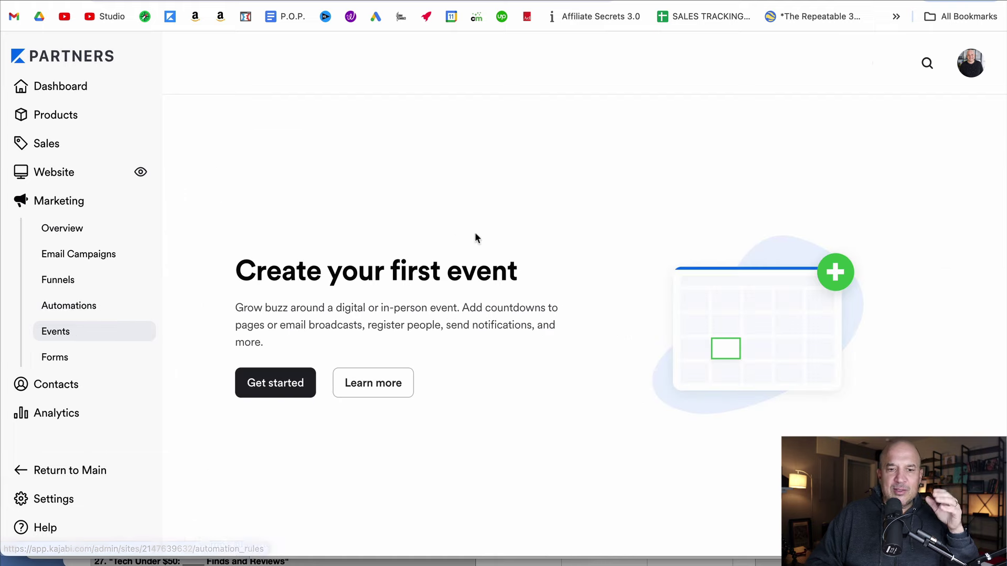
{"action": "left_click", "coordinate": [292, 384]}
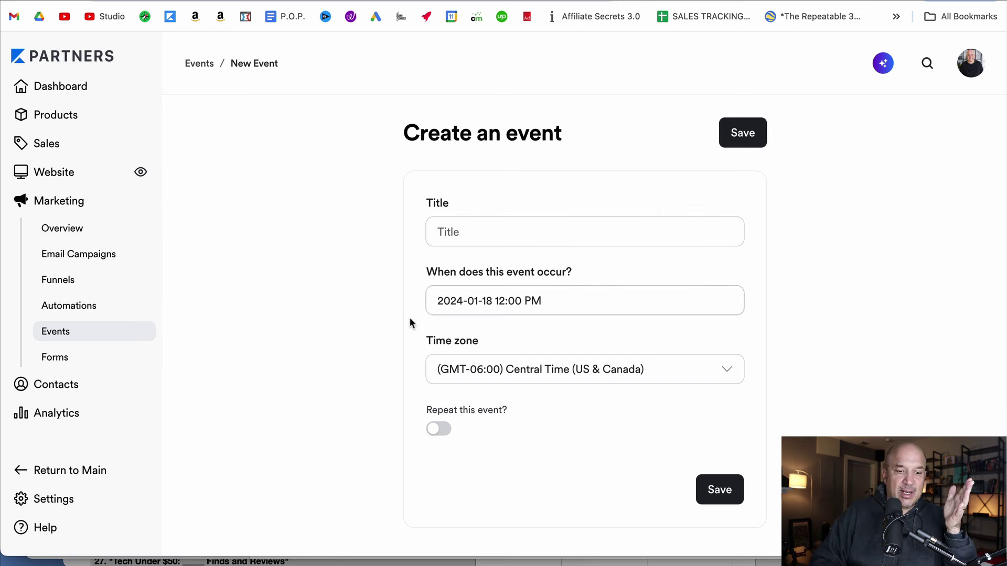
{"action": "left_click", "coordinate": [55, 357]}
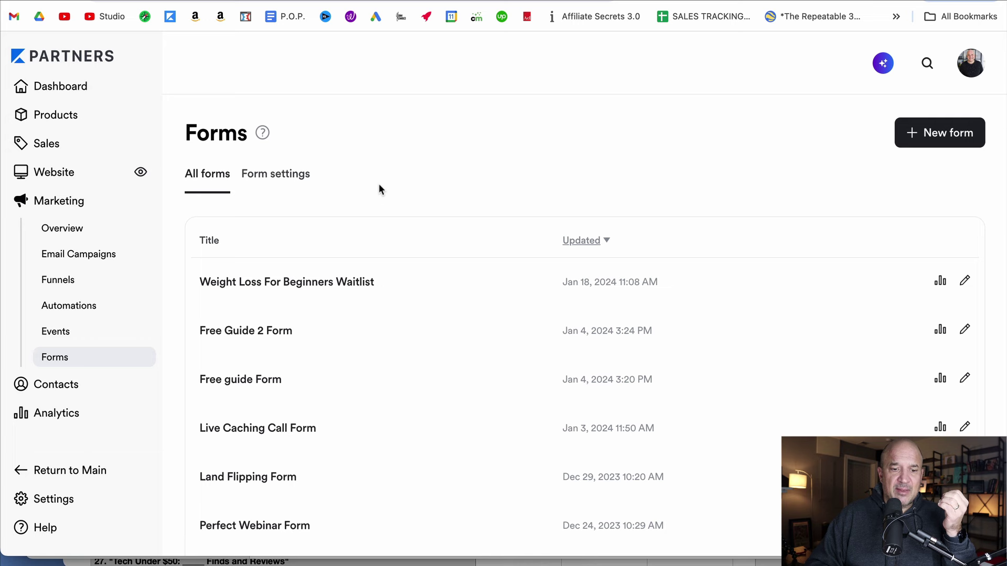
Check a form's settings such as reCAPTCHA, then return to All forms.
{"action": "left_click", "coordinate": [288, 179]}
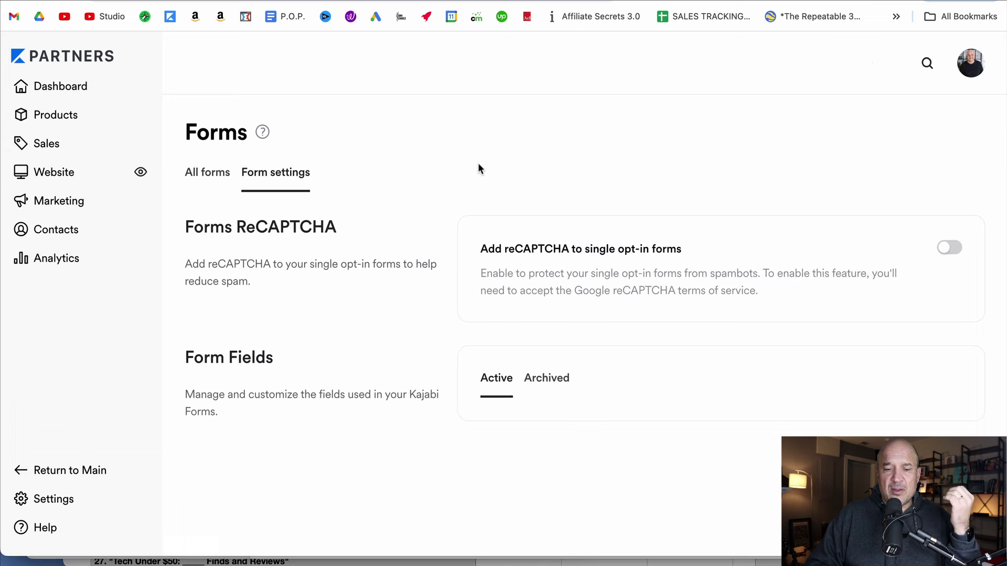
{"action": "left_click", "coordinate": [207, 174]}
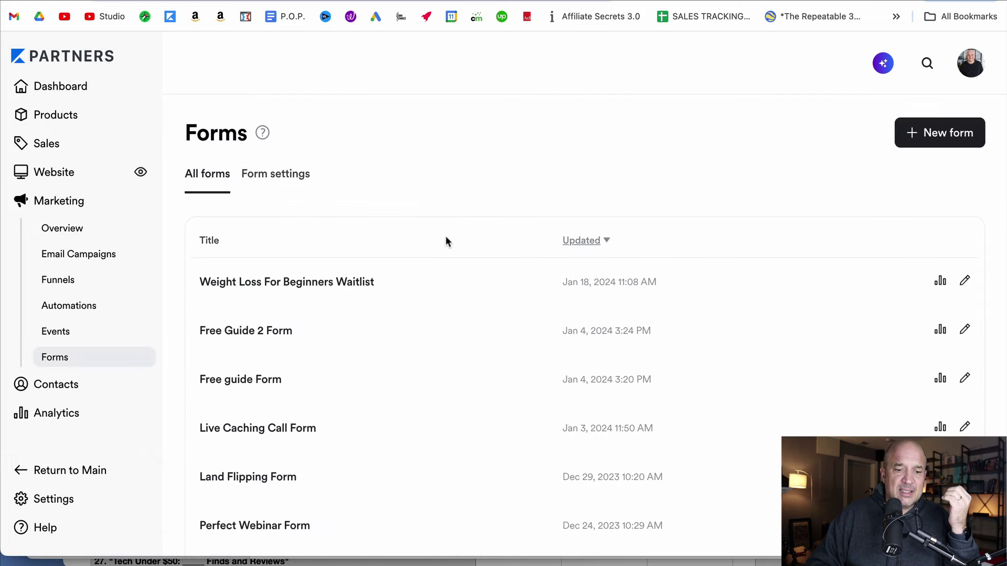
{"action": "scroll", "coordinate": [447, 264], "scroll_direction": "down", "scroll_amount": 2}
Scroll through Contacts Insights showing 30,611 total contacts, then open Assessments.
{"action": "left_click", "coordinate": [63, 392]}
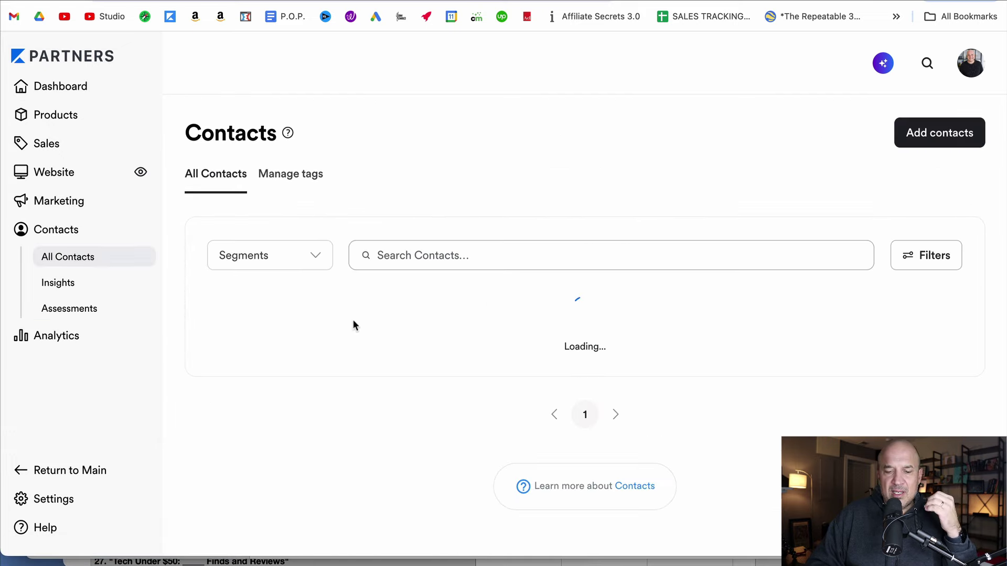
{"action": "left_click", "coordinate": [58, 283]}
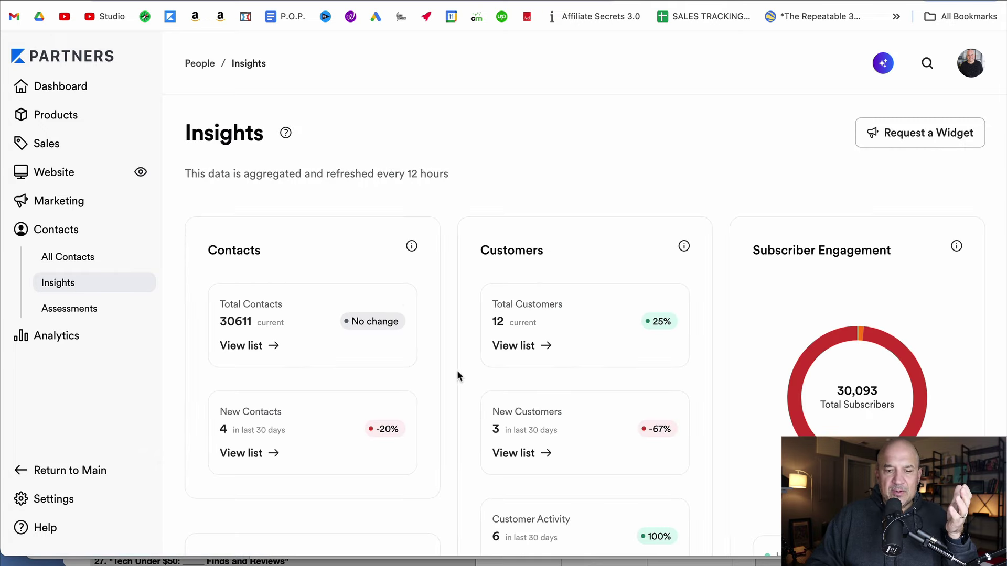
{"action": "scroll", "coordinate": [458, 375], "scroll_direction": "down", "scroll_amount": 1}
{"action": "scroll", "coordinate": [457, 373], "scroll_direction": "down", "scroll_amount": 3}
{"action": "scroll", "coordinate": [458, 373], "scroll_direction": "down", "scroll_amount": 1}
{"action": "scroll", "coordinate": [457, 373], "scroll_direction": "down", "scroll_amount": 3}
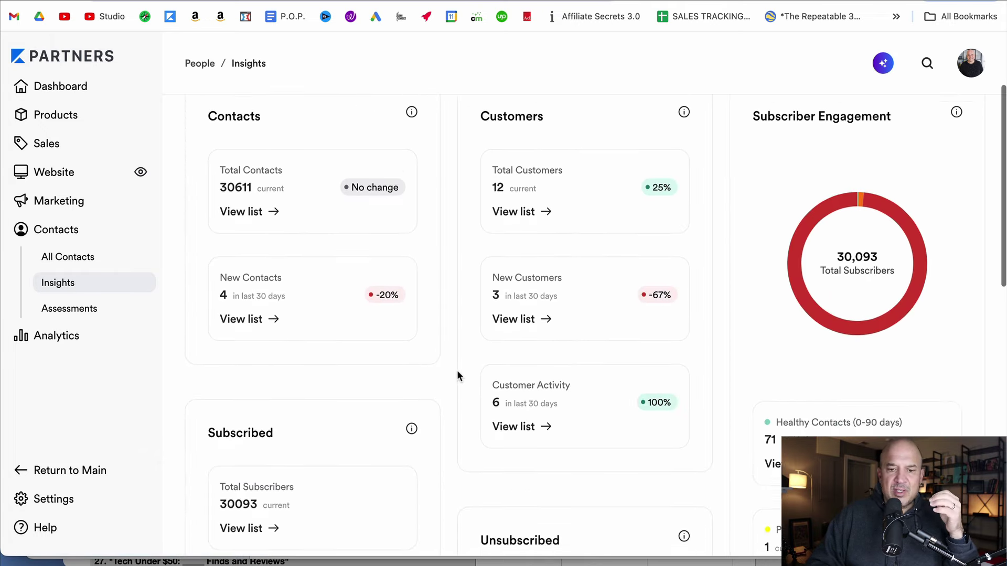
{"action": "scroll", "coordinate": [457, 373], "scroll_direction": "down", "scroll_amount": 1}
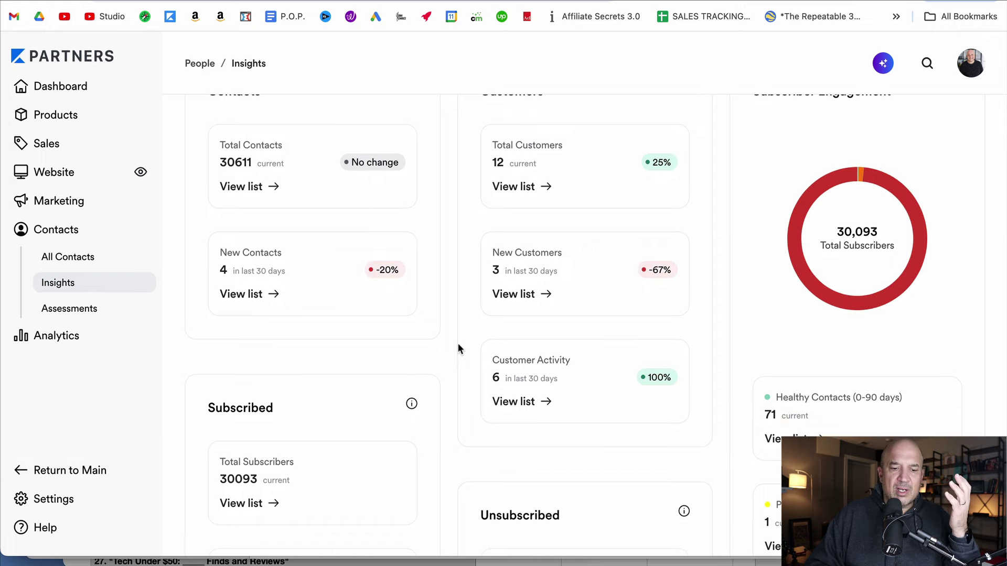
{"action": "scroll", "coordinate": [445, 348], "scroll_direction": "down", "scroll_amount": 1}
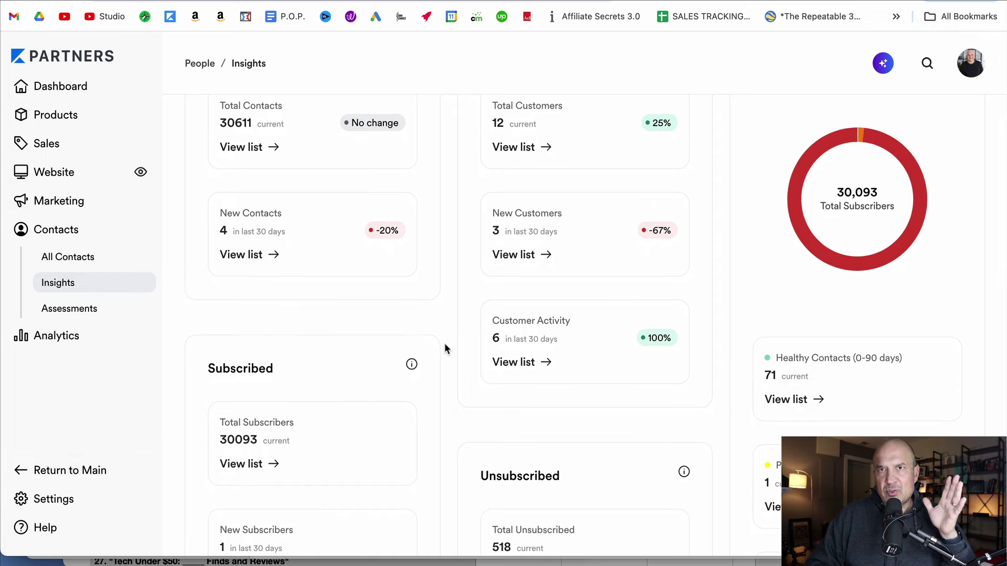
{"action": "scroll", "coordinate": [445, 348], "scroll_direction": "down", "scroll_amount": 5}
{"action": "scroll", "coordinate": [444, 348], "scroll_direction": "down", "scroll_amount": 4}
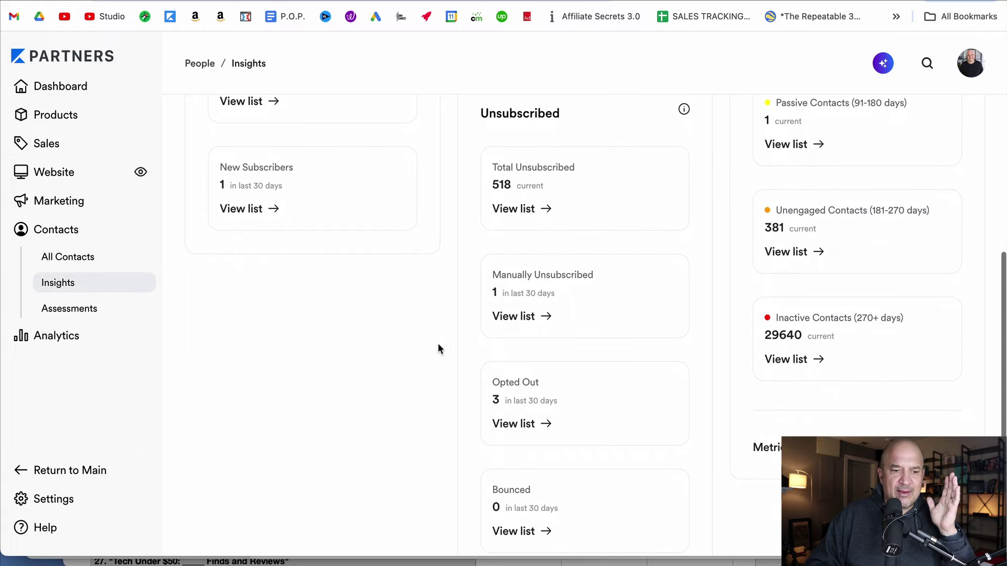
{"action": "left_click", "coordinate": [69, 308]}
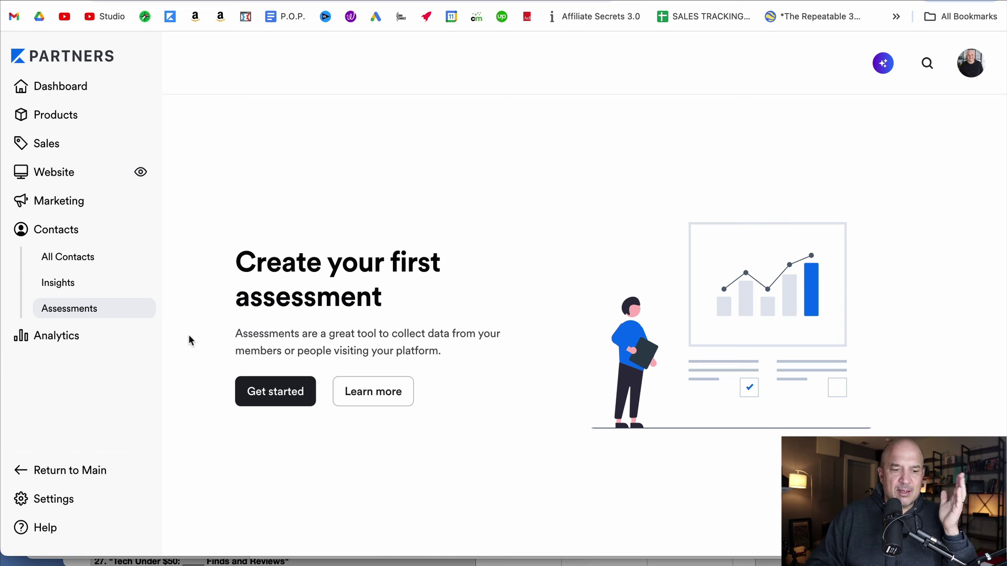
View the empty Analytics overview, then open Settings with Site Details and Payment Integrations.
{"action": "left_click", "coordinate": [76, 337]}
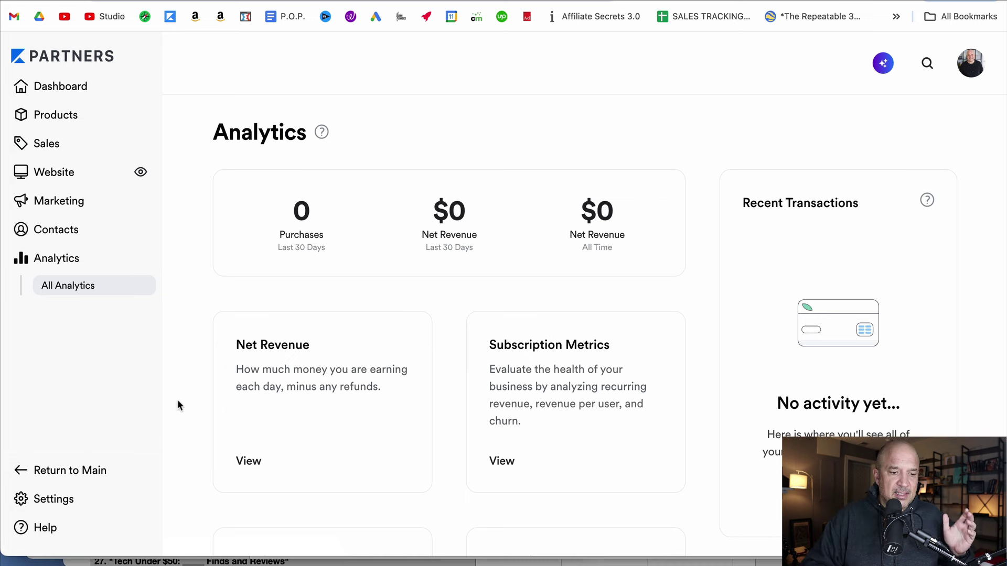
{"action": "left_click", "coordinate": [52, 501]}
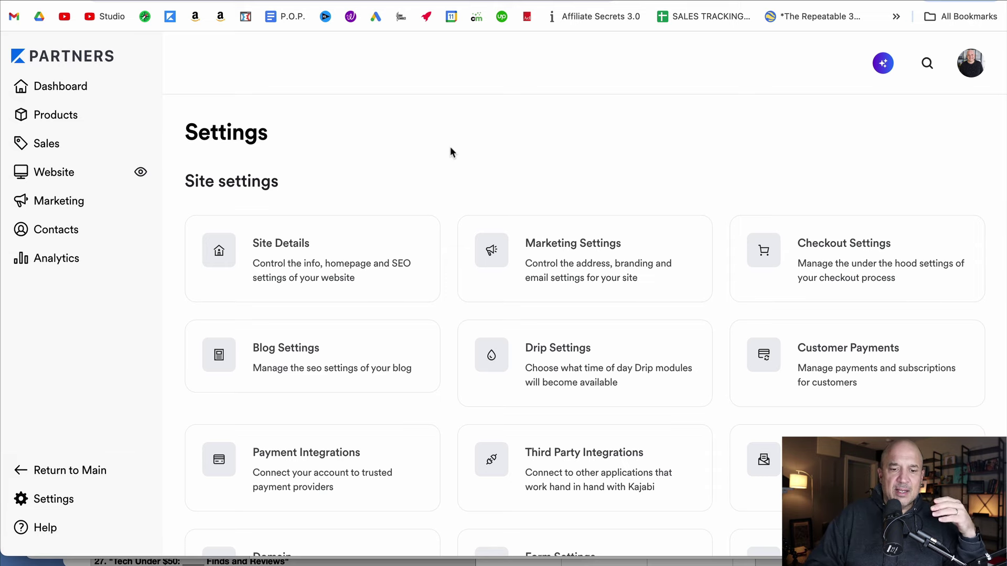
{"action": "scroll", "coordinate": [447, 278], "scroll_direction": "down", "scroll_amount": 1}
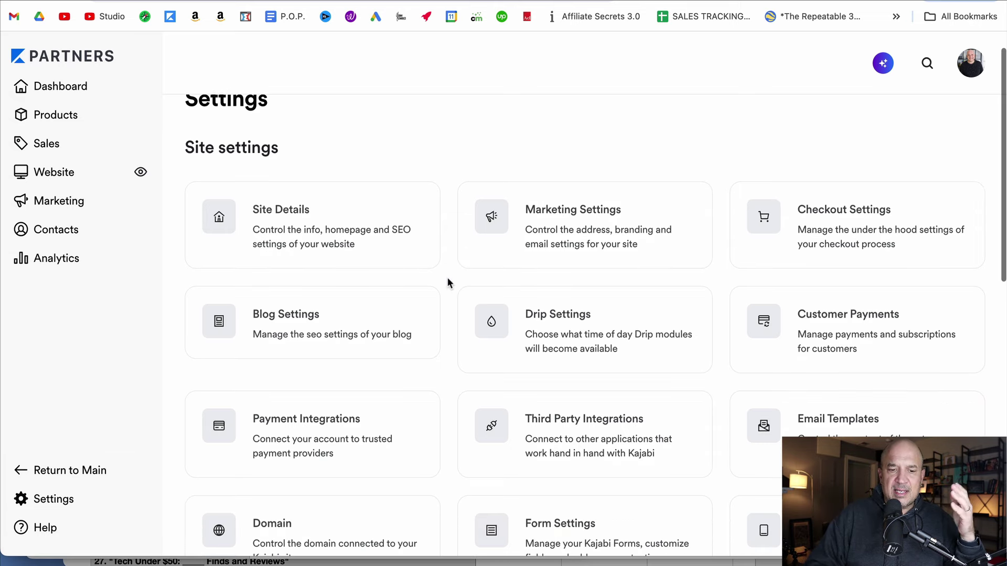
{"action": "scroll", "coordinate": [448, 282], "scroll_direction": "down", "scroll_amount": 2}
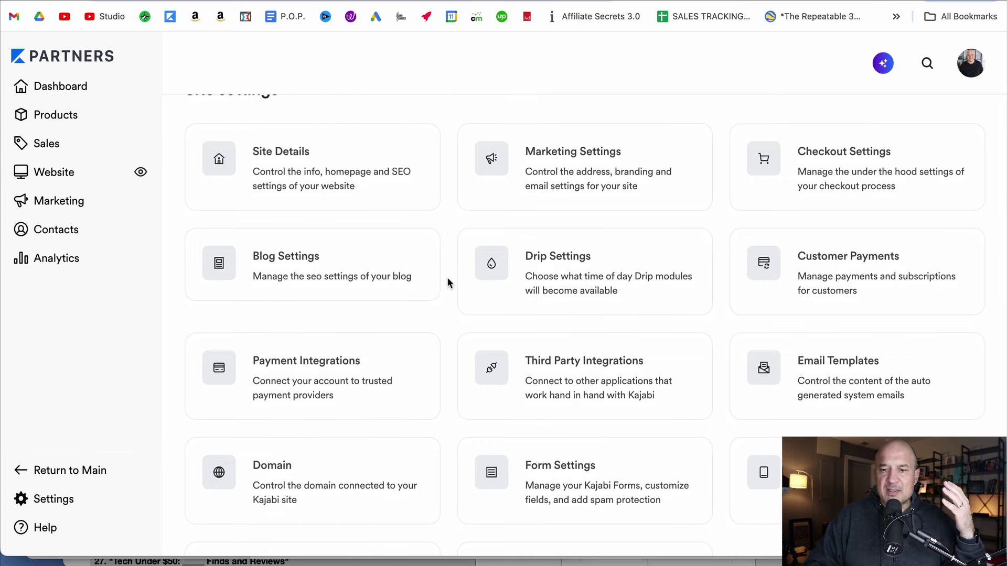
{"action": "scroll", "coordinate": [447, 282], "scroll_direction": "down", "scroll_amount": 1}
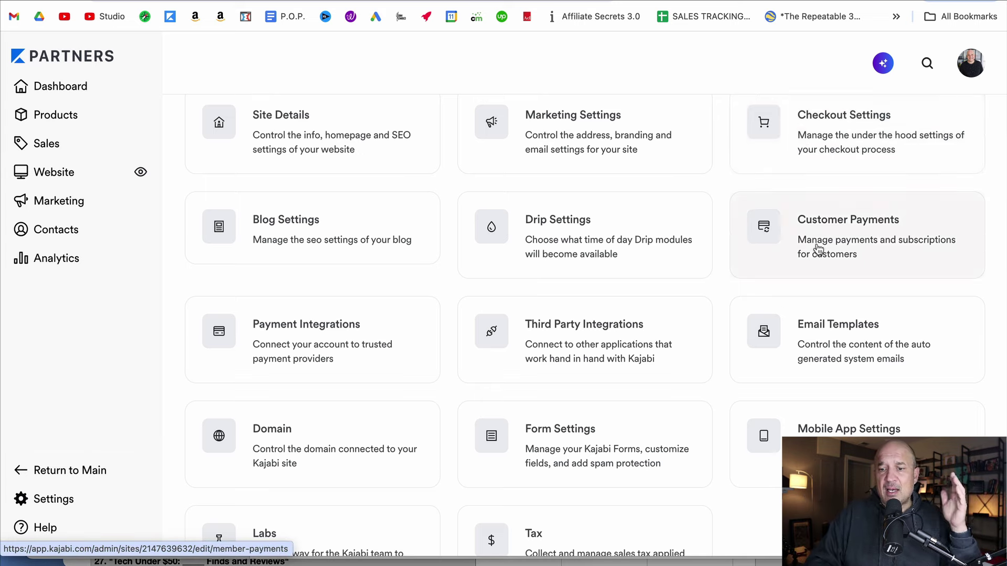
{"action": "scroll", "coordinate": [819, 249], "scroll_direction": "down", "scroll_amount": 3}
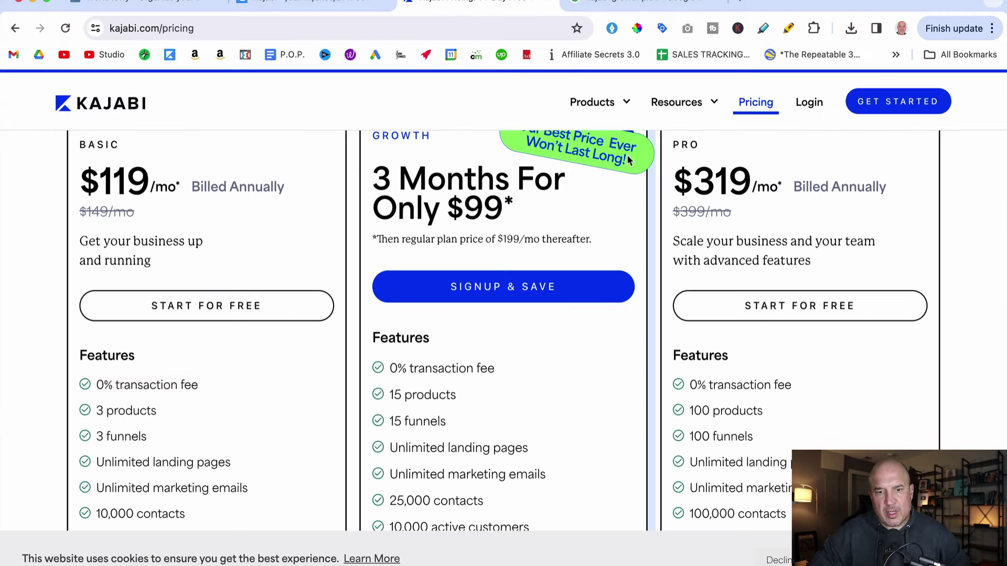
Scroll through the kajabi.com/pricing plan cards and Basic, Growth and Pro feature lists.
{"action": "scroll", "coordinate": [603, 231], "scroll_direction": "up", "scroll_amount": 3}
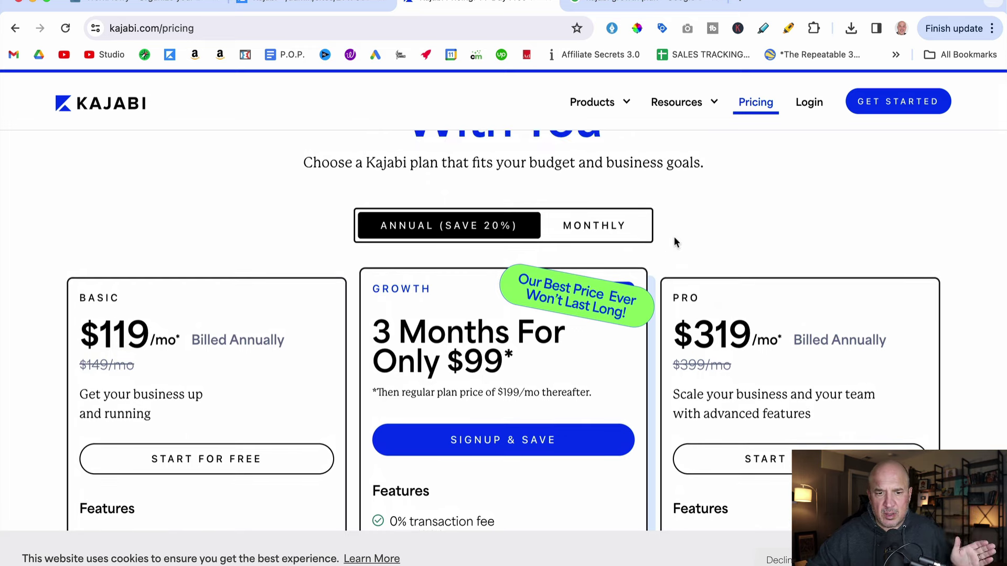
{"action": "scroll", "coordinate": [675, 238], "scroll_direction": "up", "scroll_amount": 1}
{"action": "scroll", "coordinate": [674, 238], "scroll_direction": "up", "scroll_amount": 1}
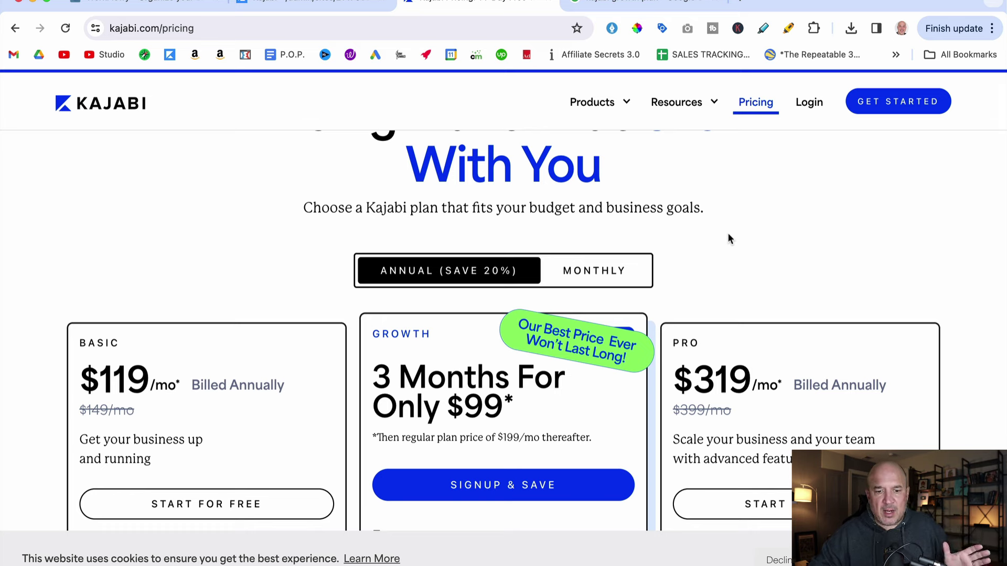
{"action": "scroll", "coordinate": [728, 234], "scroll_direction": "down", "scroll_amount": 1}
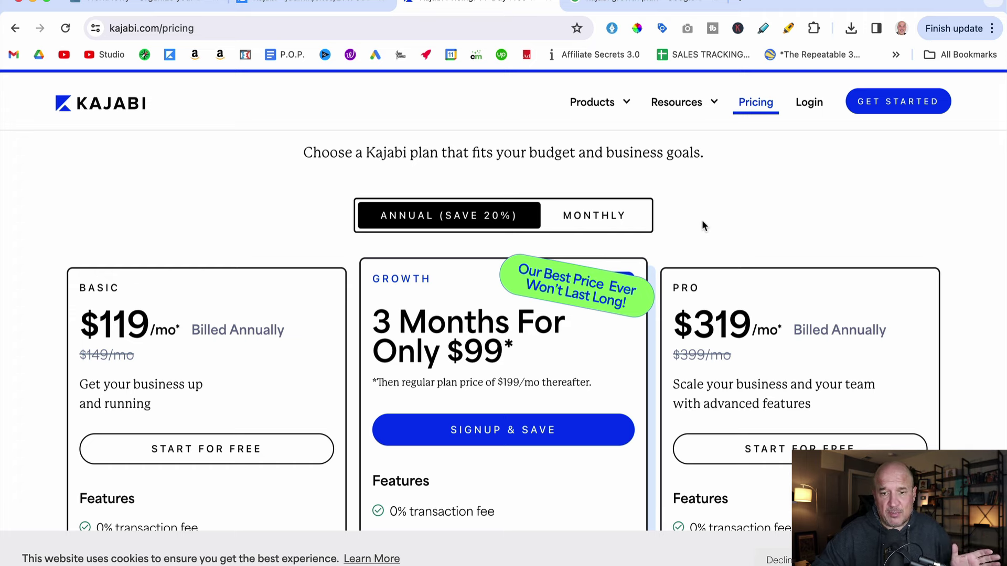
{"action": "scroll", "coordinate": [701, 224], "scroll_direction": "down", "scroll_amount": 2}
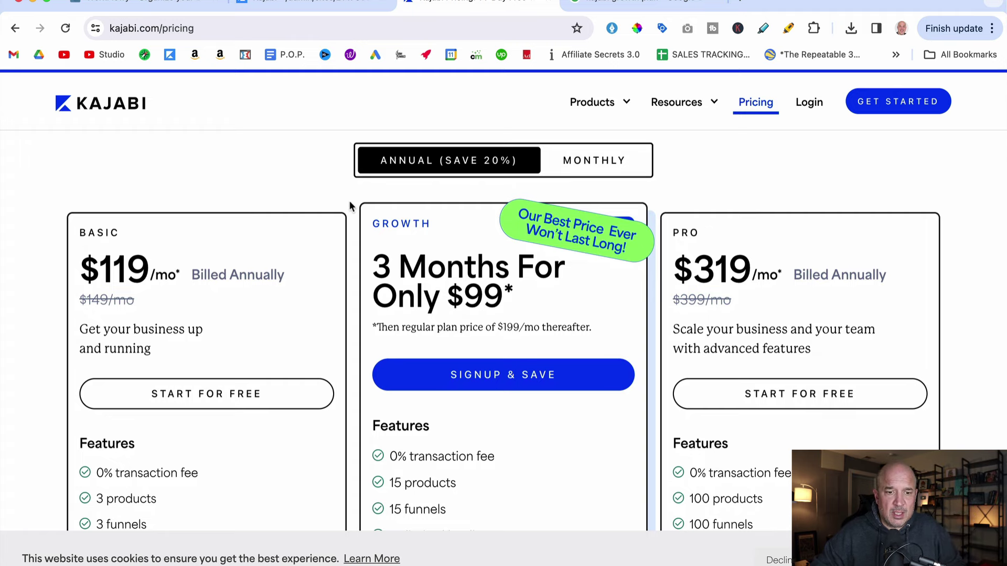
{"action": "scroll", "coordinate": [348, 205], "scroll_direction": "down", "scroll_amount": 1}
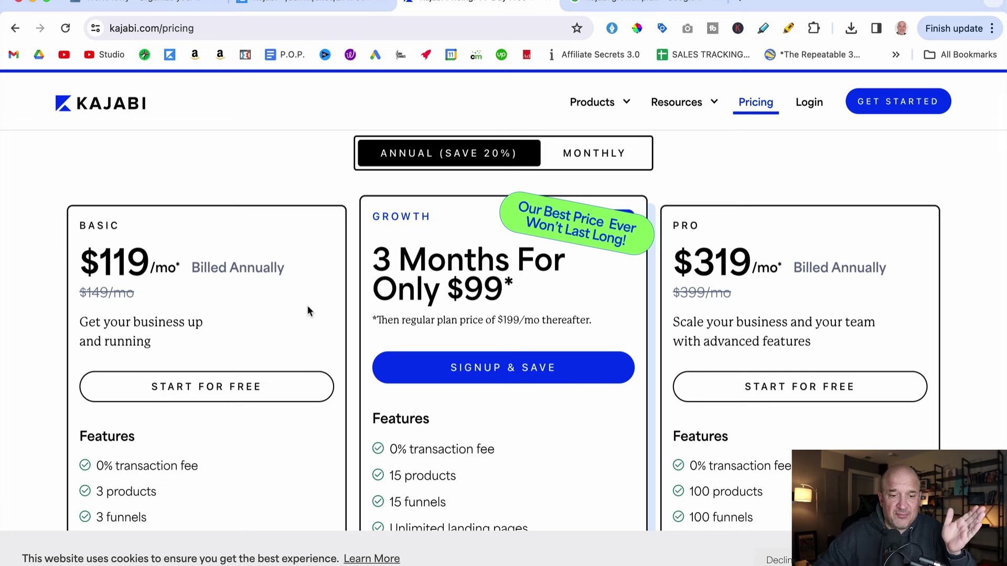
{"action": "scroll", "coordinate": [308, 311], "scroll_direction": "down", "scroll_amount": 2}
{"action": "scroll", "coordinate": [308, 311], "scroll_direction": "down", "scroll_amount": 1}
{"action": "scroll", "coordinate": [309, 311], "scroll_direction": "down", "scroll_amount": 2}
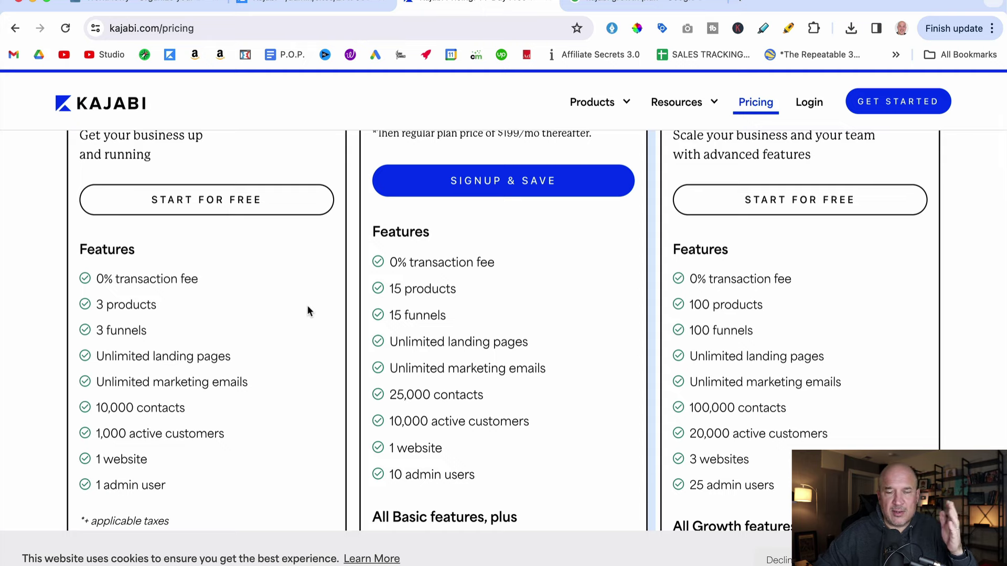
{"action": "scroll", "coordinate": [308, 310], "scroll_direction": "down", "scroll_amount": 3}
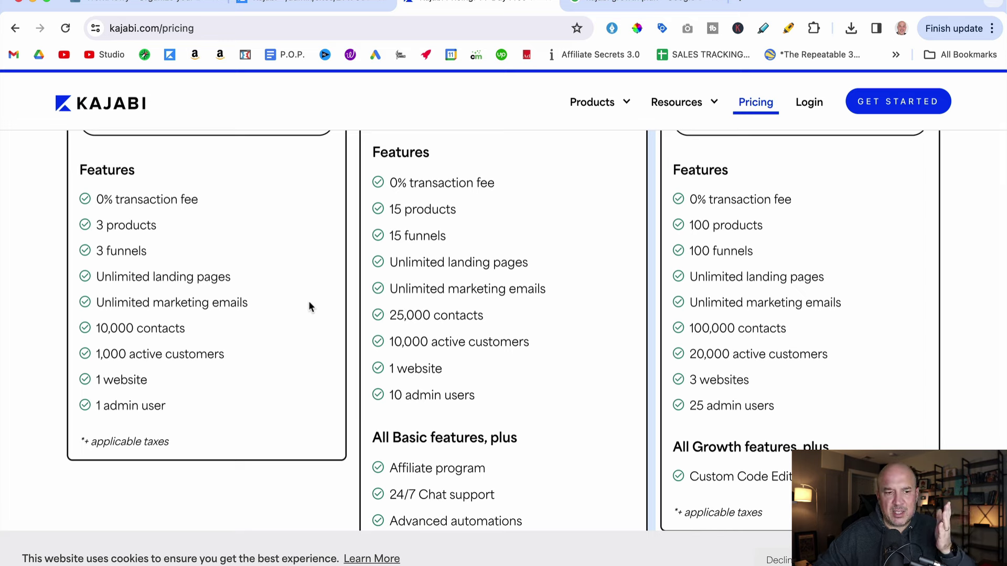
{"action": "scroll", "coordinate": [309, 302], "scroll_direction": "up", "scroll_amount": 3}
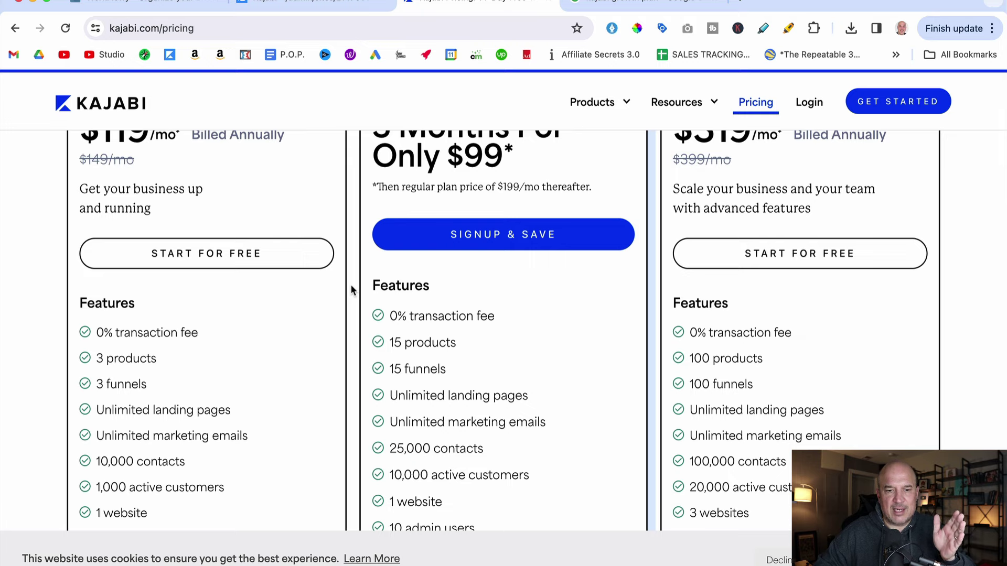
{"action": "scroll", "coordinate": [351, 285], "scroll_direction": "up", "scroll_amount": 1}
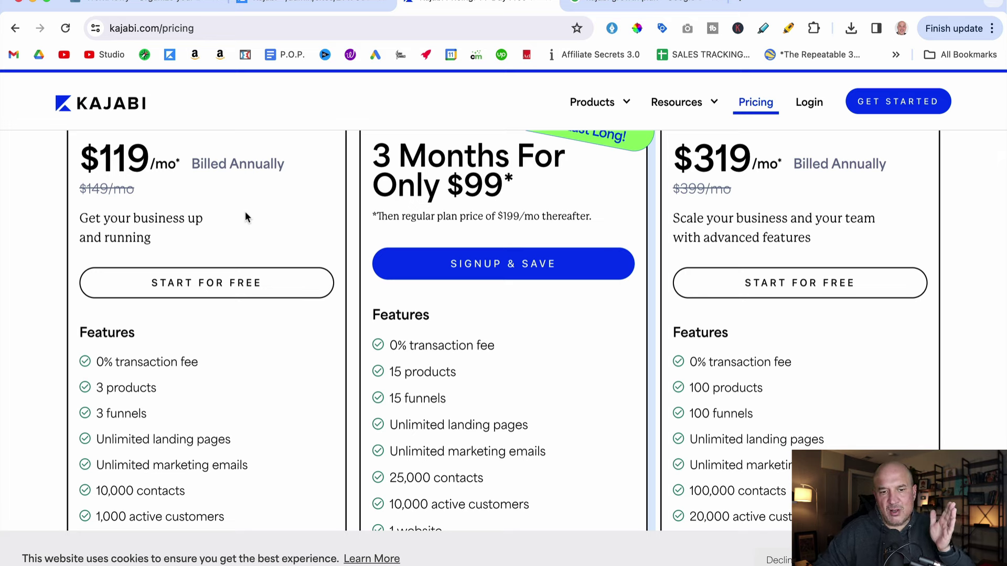
Scroll the pricing plans back to the headings: Basic $119/mo, Growth, Pro $319/mo.
{"action": "scroll", "coordinate": [245, 211], "scroll_direction": "up", "scroll_amount": 3}
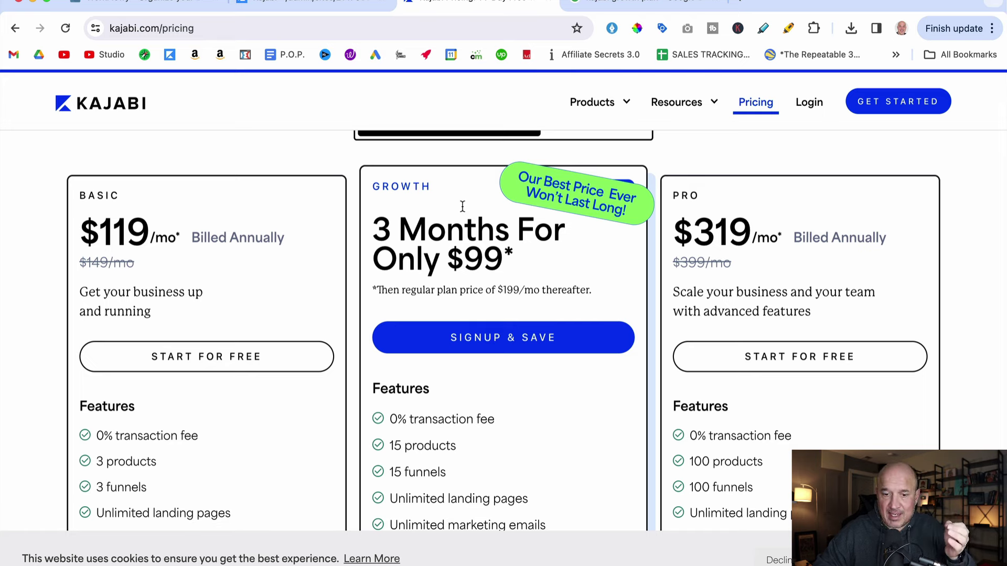
{"action": "scroll", "coordinate": [630, 344], "scroll_direction": "down", "scroll_amount": 3}
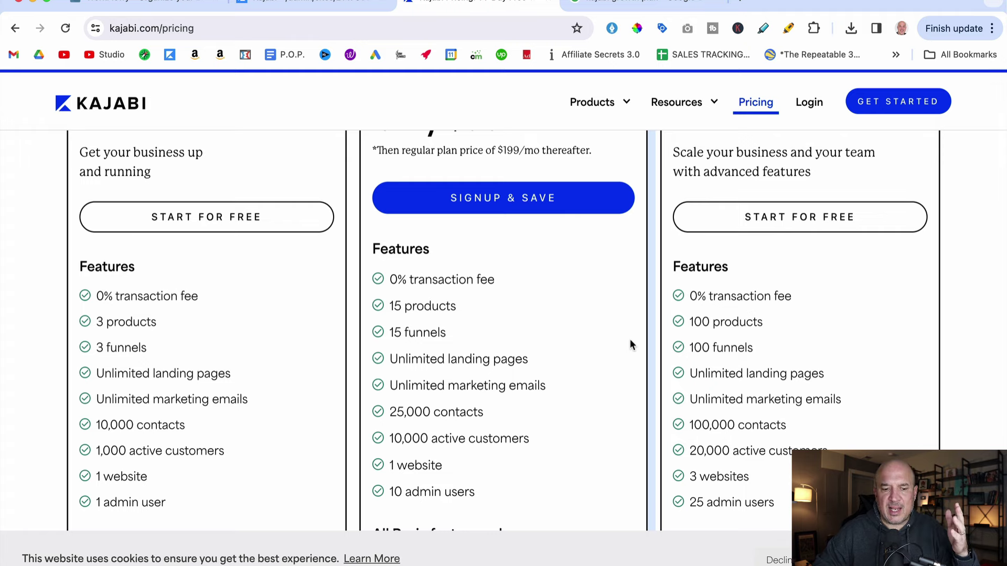
{"action": "scroll", "coordinate": [631, 344], "scroll_direction": "down", "scroll_amount": 1}
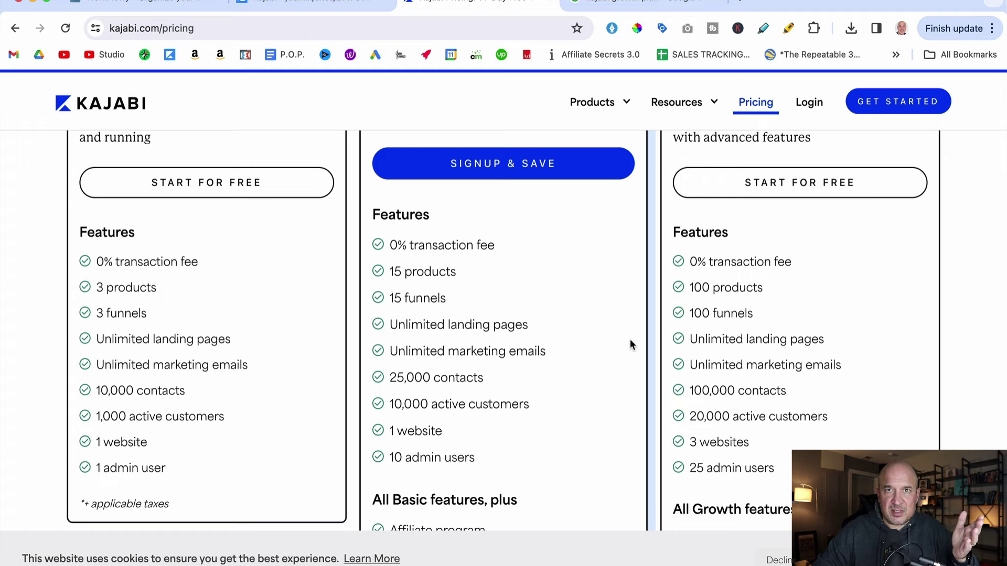
{"action": "scroll", "coordinate": [631, 344], "scroll_direction": "down", "scroll_amount": 1}
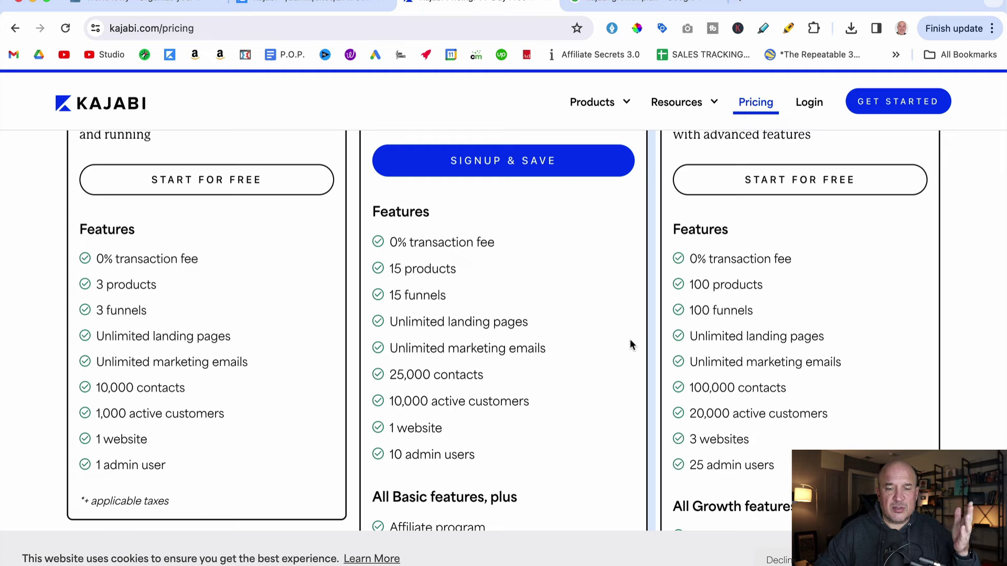
{"action": "scroll", "coordinate": [630, 344], "scroll_direction": "up", "scroll_amount": 2}
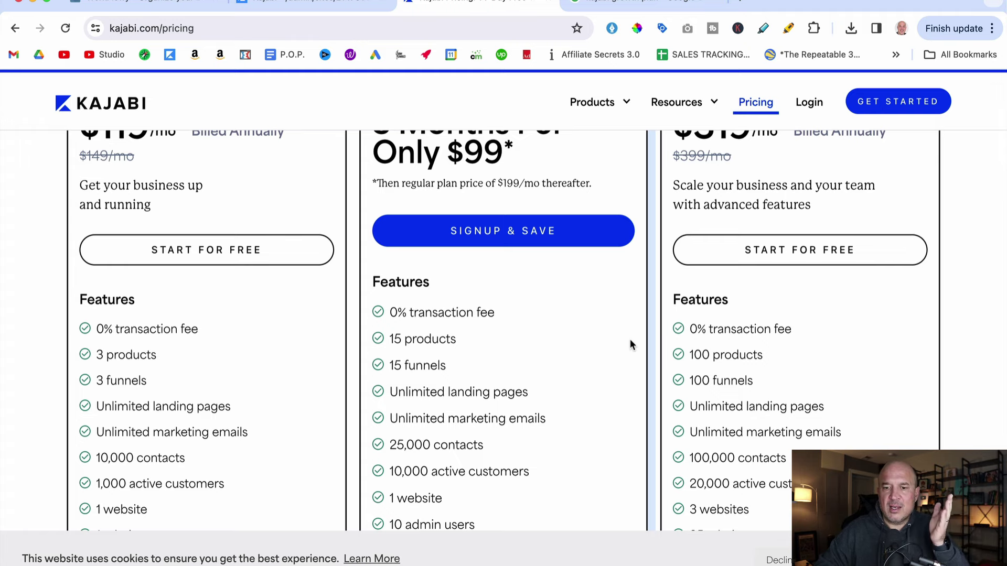
{"action": "scroll", "coordinate": [630, 339], "scroll_direction": "up", "scroll_amount": 2}
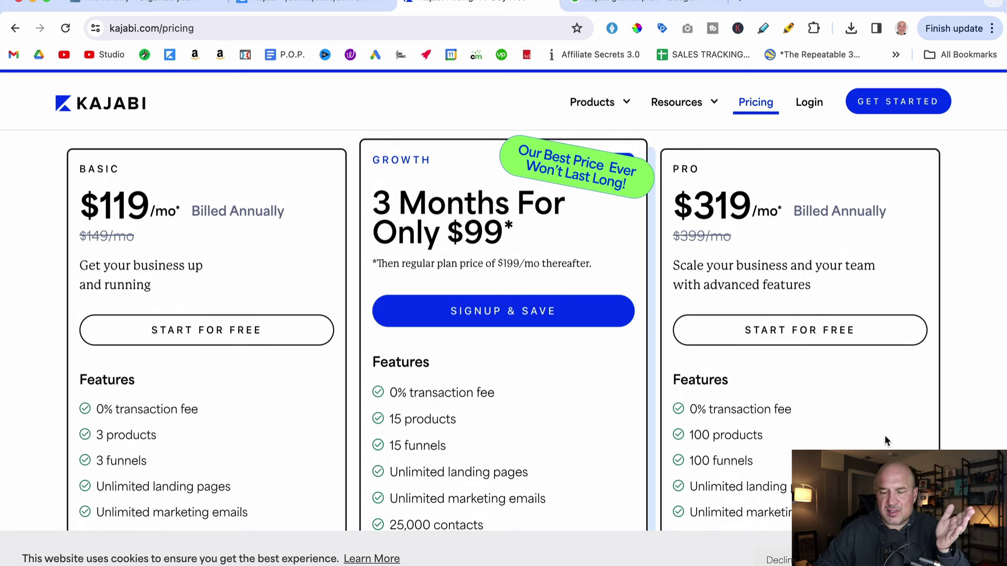
{"action": "scroll", "coordinate": [885, 437], "scroll_direction": "down", "scroll_amount": 3}
{"action": "scroll", "coordinate": [884, 437], "scroll_direction": "down", "scroll_amount": 1}
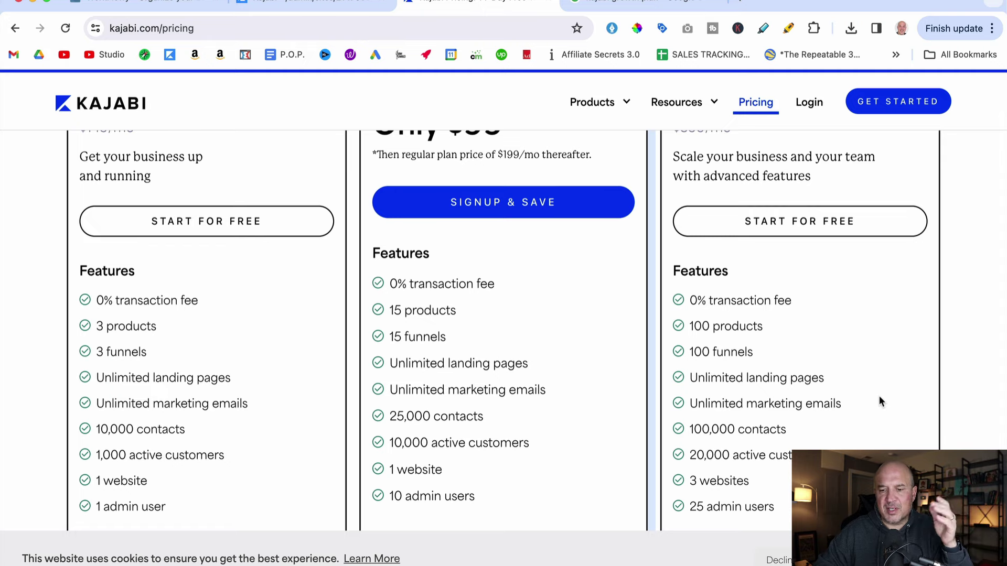
{"action": "scroll", "coordinate": [878, 397], "scroll_direction": "down", "scroll_amount": 1}
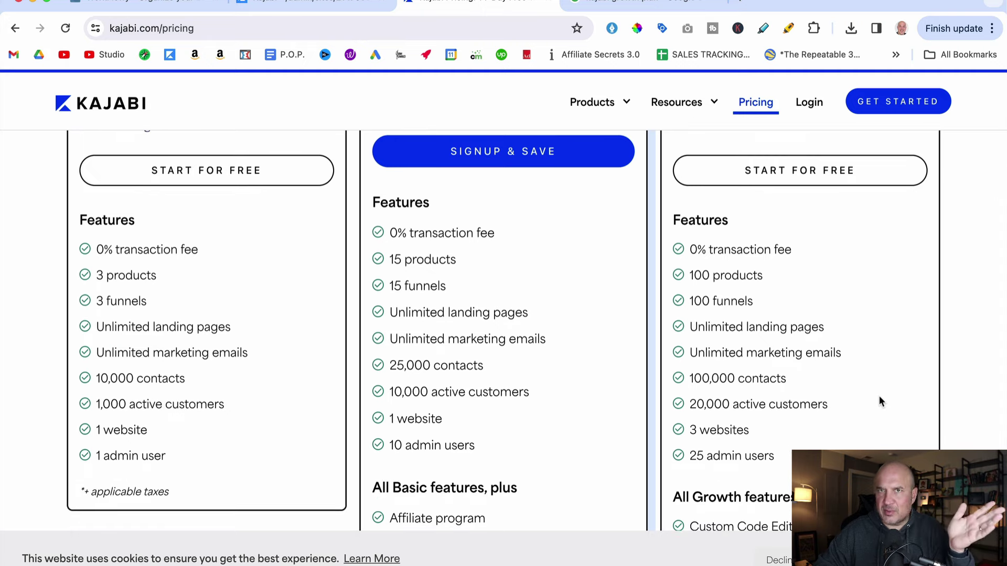
{"action": "scroll", "coordinate": [879, 399], "scroll_direction": "down", "scroll_amount": 1}
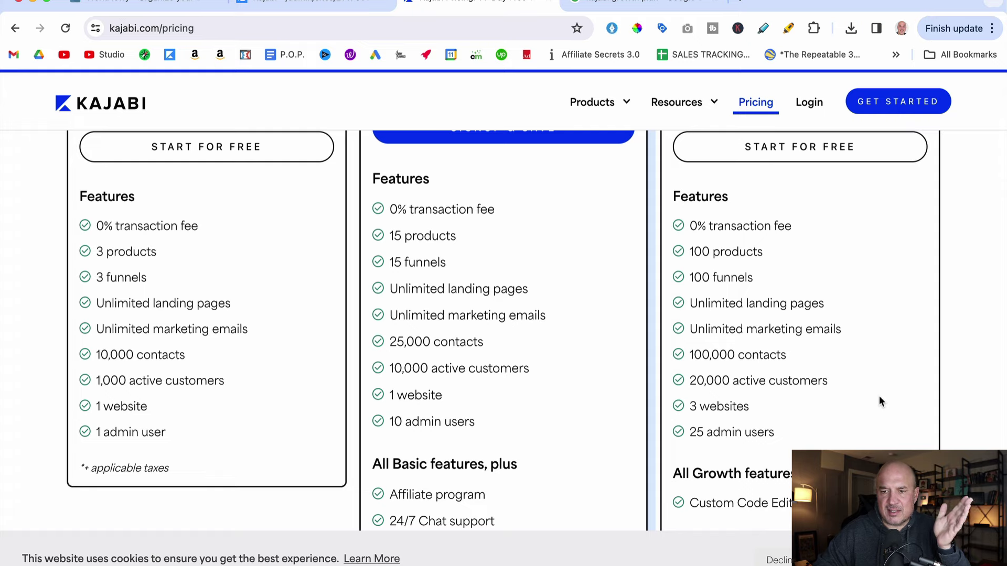
{"action": "scroll", "coordinate": [879, 397], "scroll_direction": "up", "scroll_amount": 2}
{"action": "scroll", "coordinate": [879, 398], "scroll_direction": "up", "scroll_amount": 2}
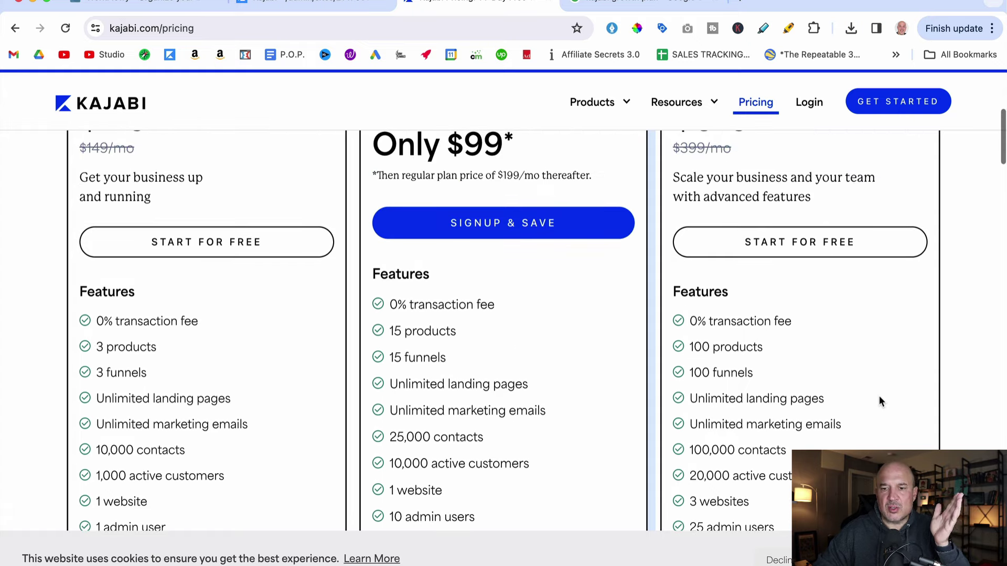
{"action": "scroll", "coordinate": [879, 395], "scroll_direction": "up", "scroll_amount": 3}
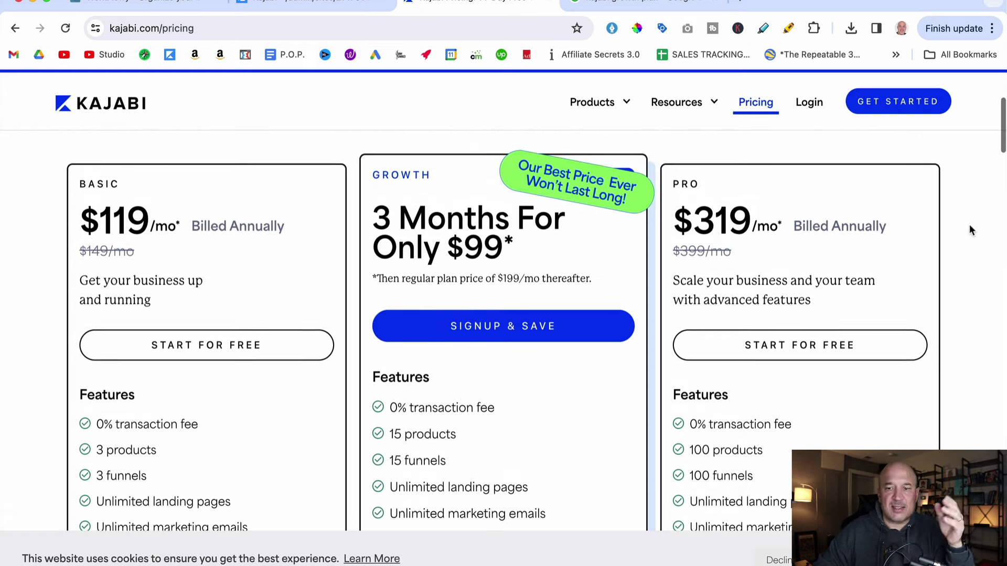